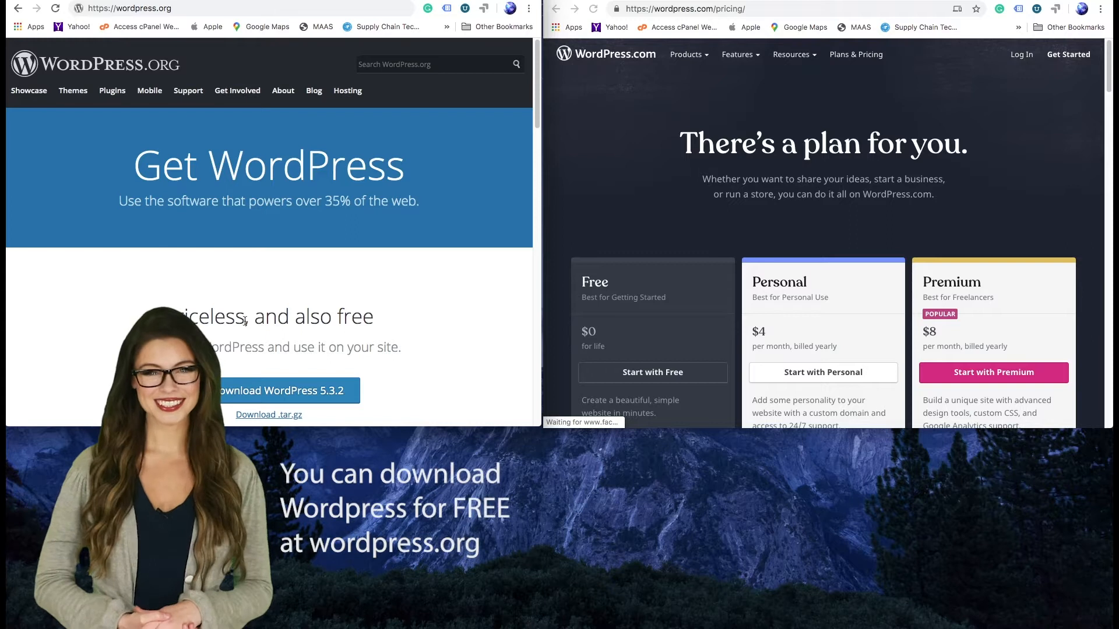
scroll(382, 400, down, 3)
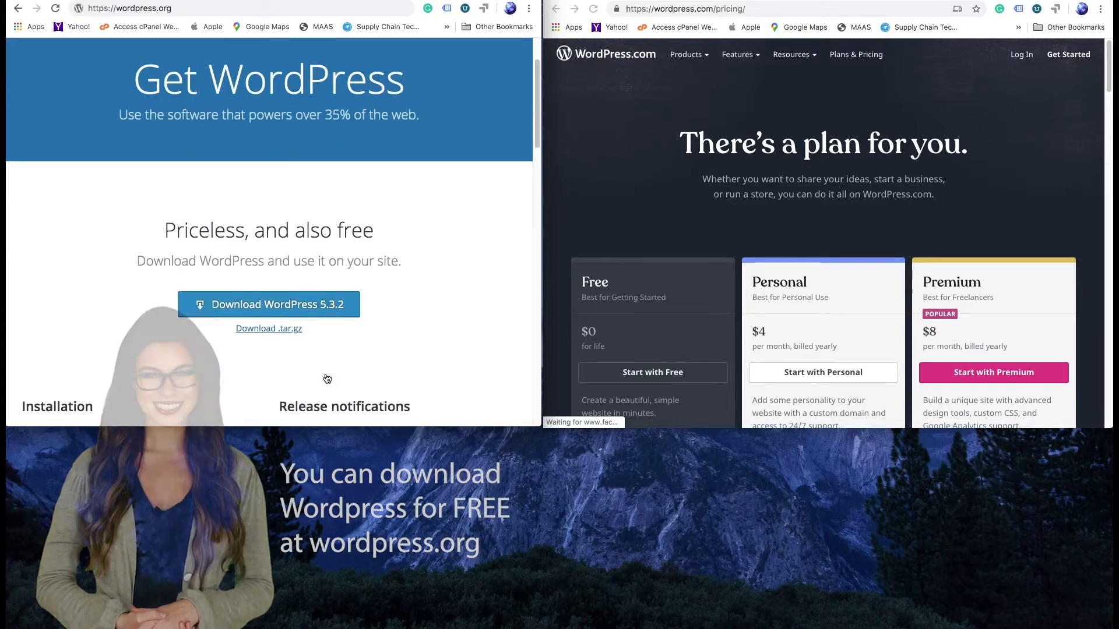
click(304, 312)
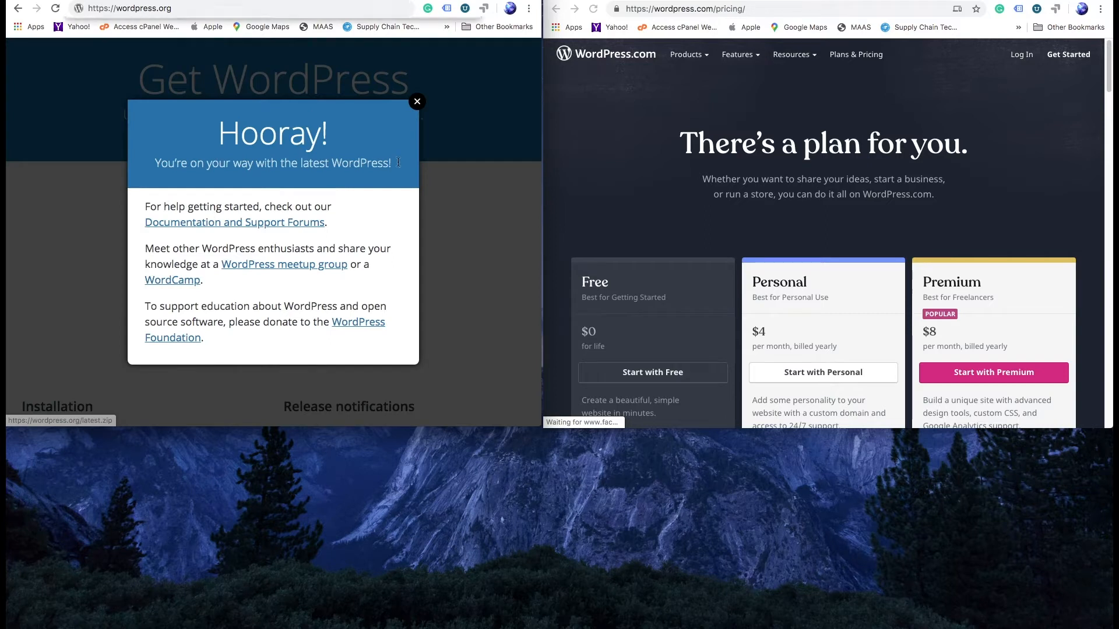
click(414, 298)
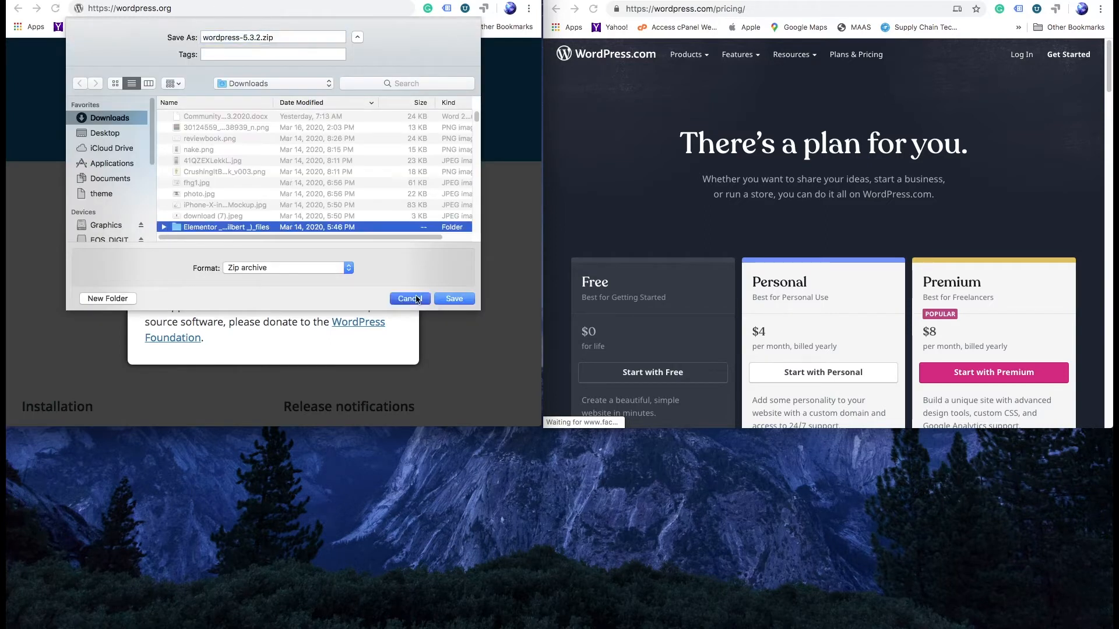
click(417, 102)
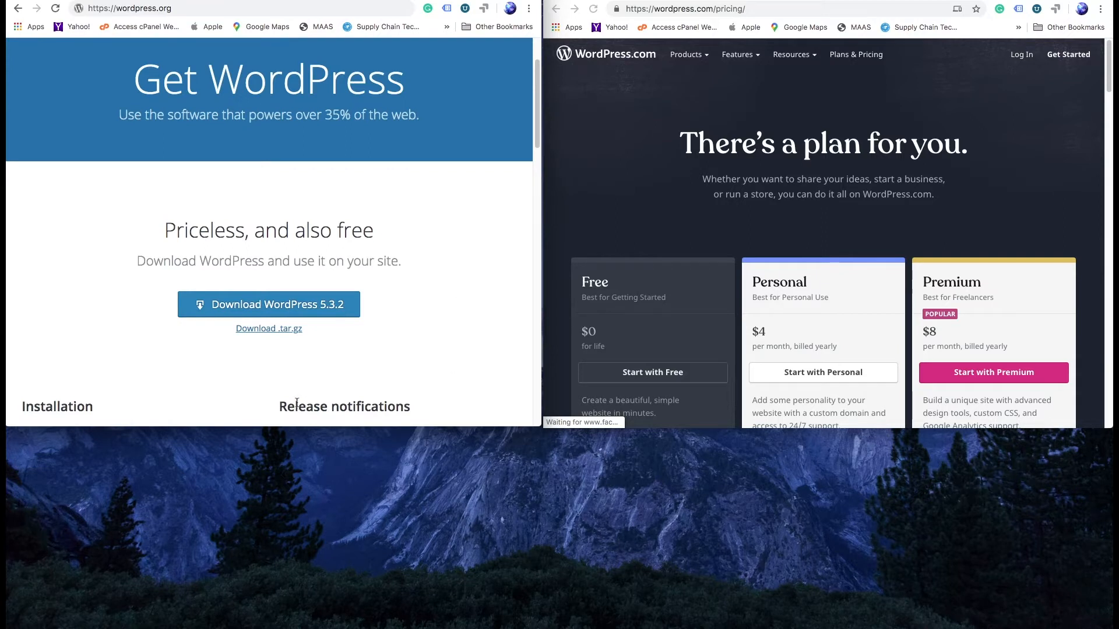
Step: Compare the wordpress.org download page and its address with the wordpress.com pricing page and its address
drag(713, 8, 607, 5)
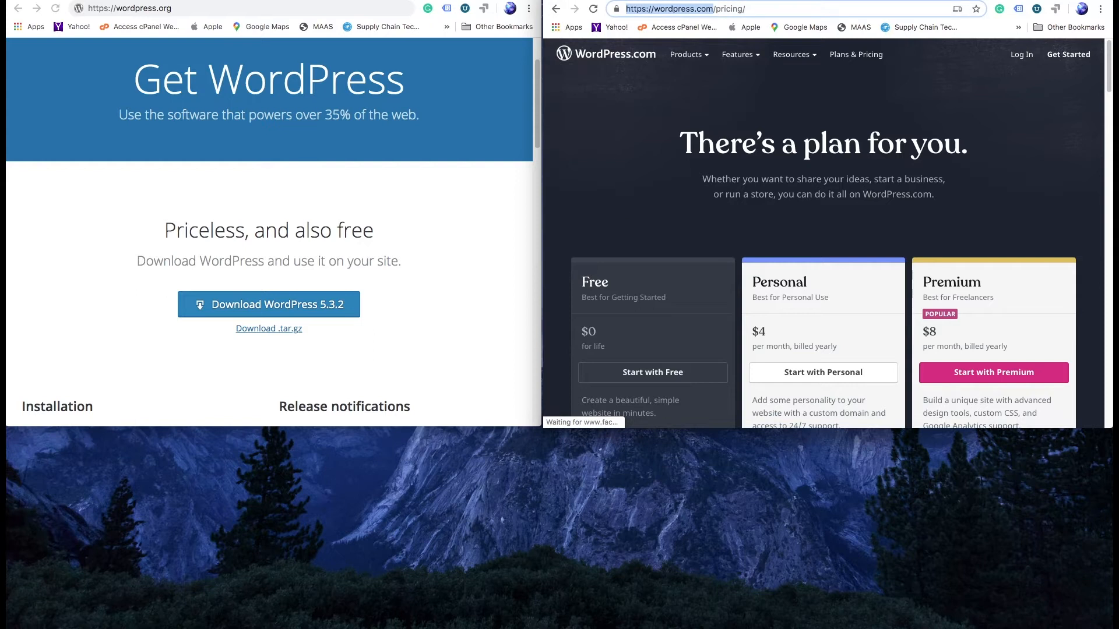
scroll(279, 230, down, 5)
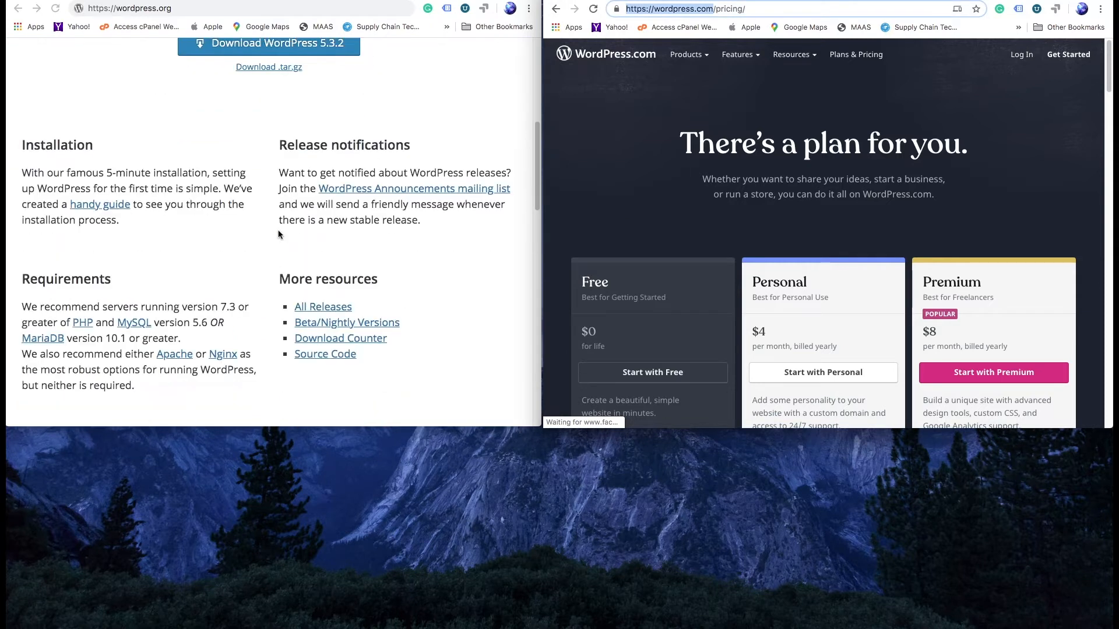
scroll(279, 230, up, 6)
click(631, 86)
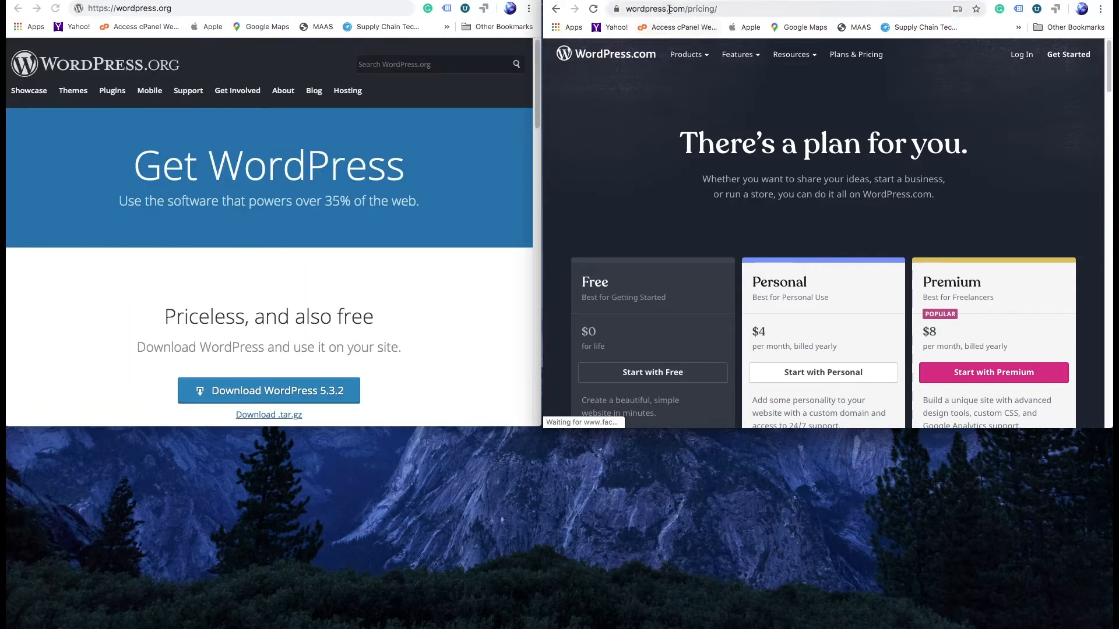
mouse_move(685, 9)
mouse_down()
mouse_move(641, 9)
mouse_move(666, 10)
mouse_up()
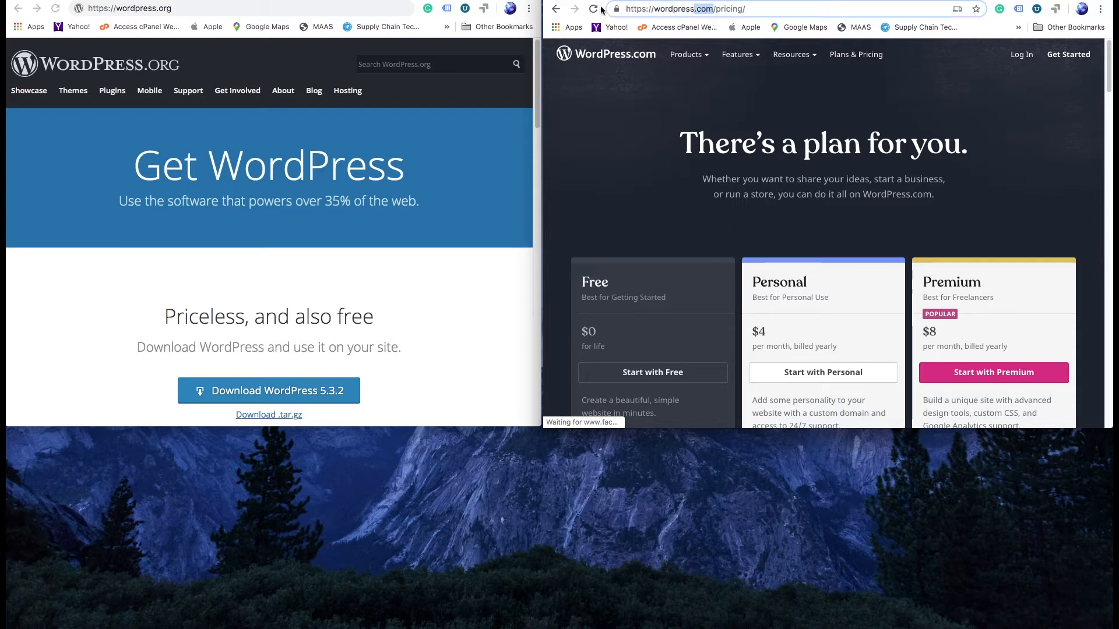
drag(174, 8, 143, 7)
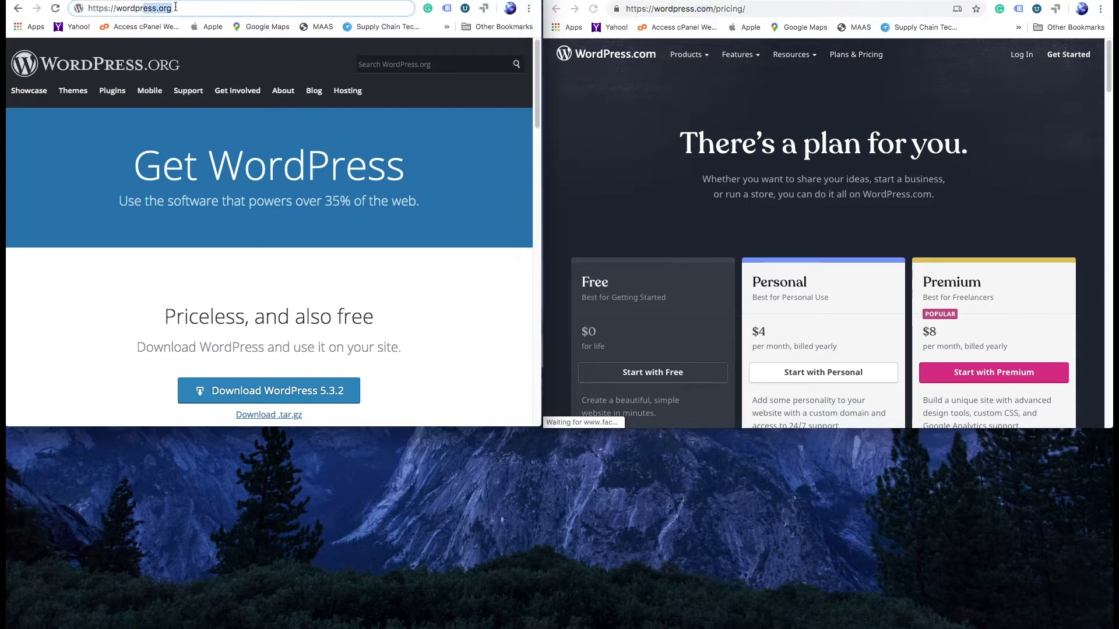
click(694, 8)
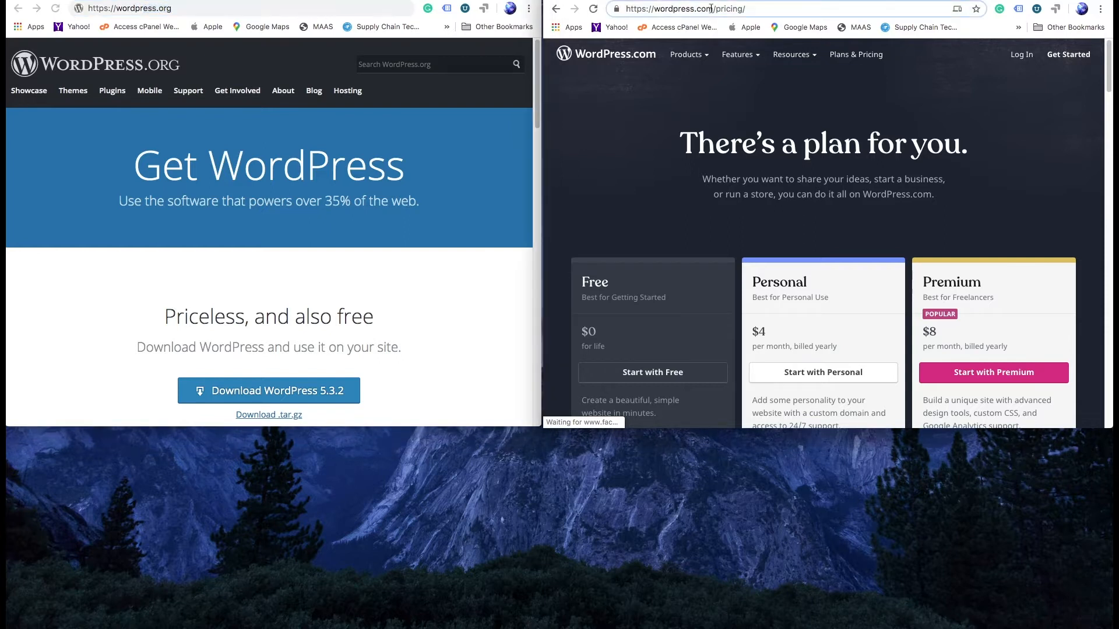
Step: Examine the WordPress.com pricing plans, from Free, Personal and Premium to Business and eCommerce
click(907, 99)
scroll(698, 289, down, 4)
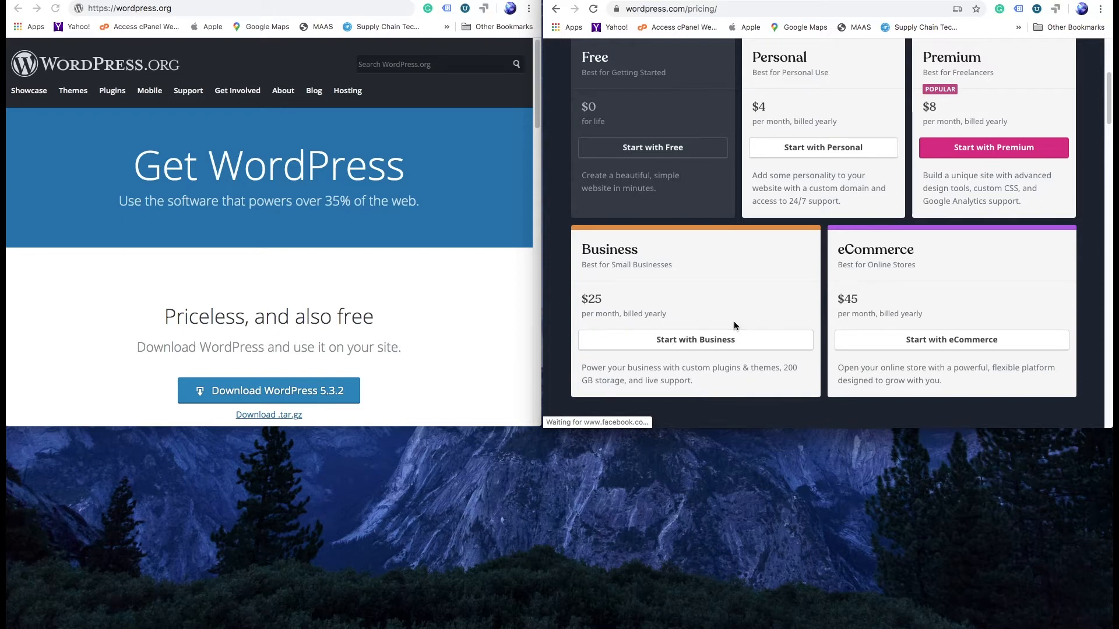
scroll(749, 271, up, 2)
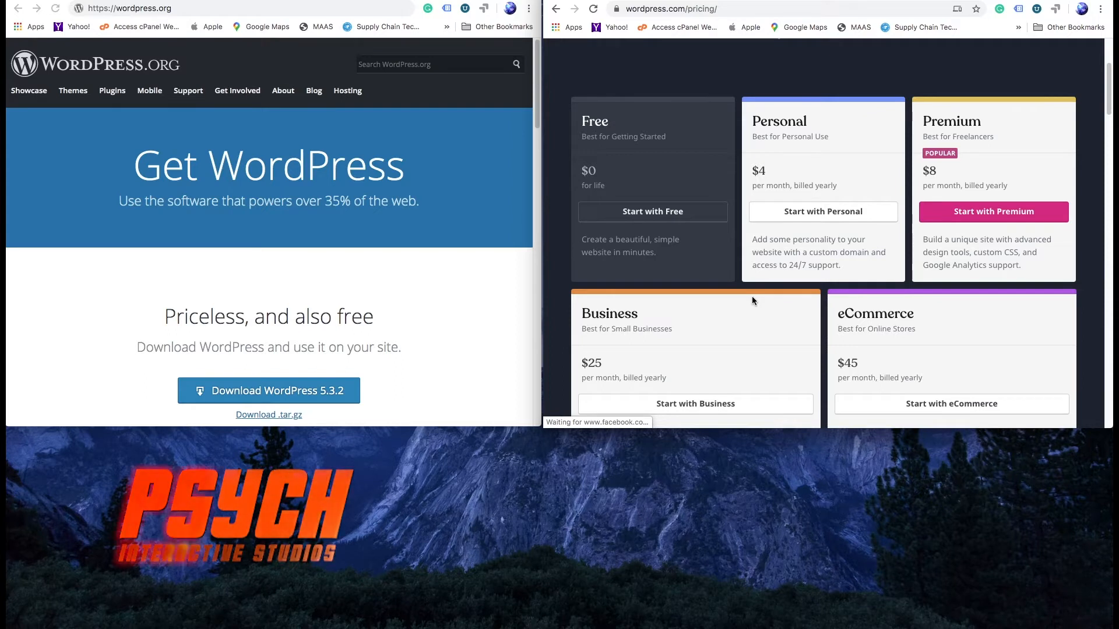
scroll(760, 299, up, 5)
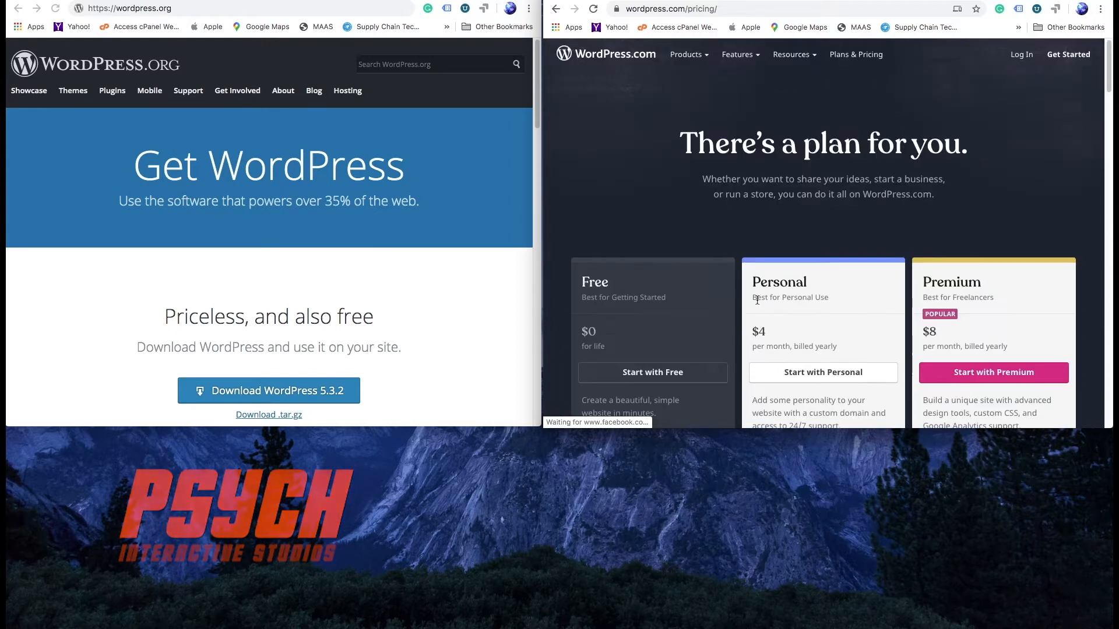
scroll(749, 319, down, 6)
scroll(753, 330, down, 2)
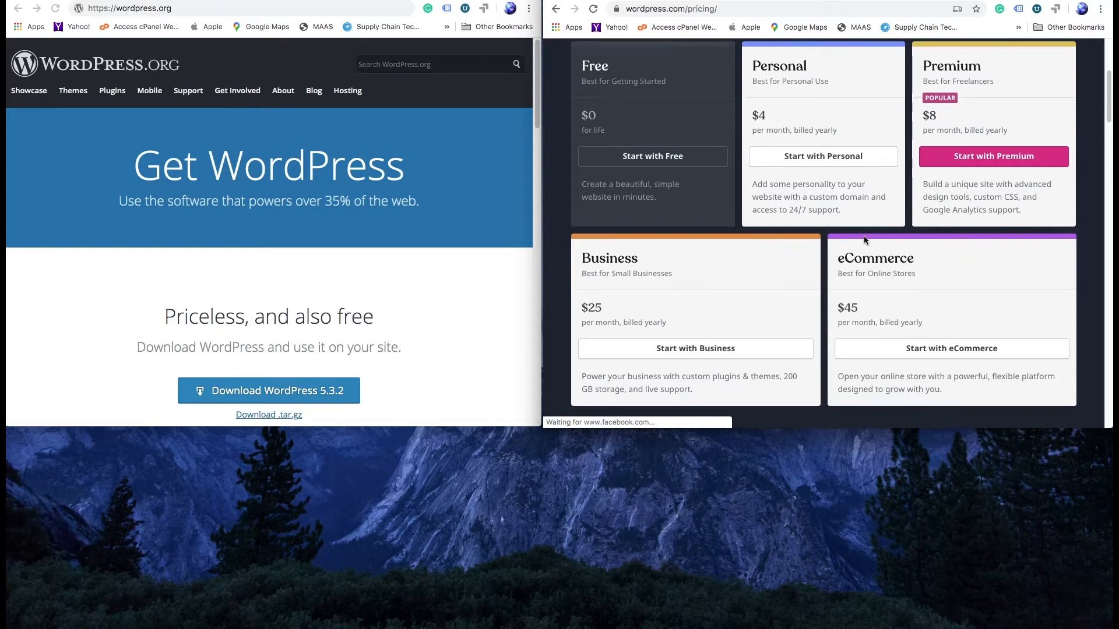
scroll(881, 255, up, 4)
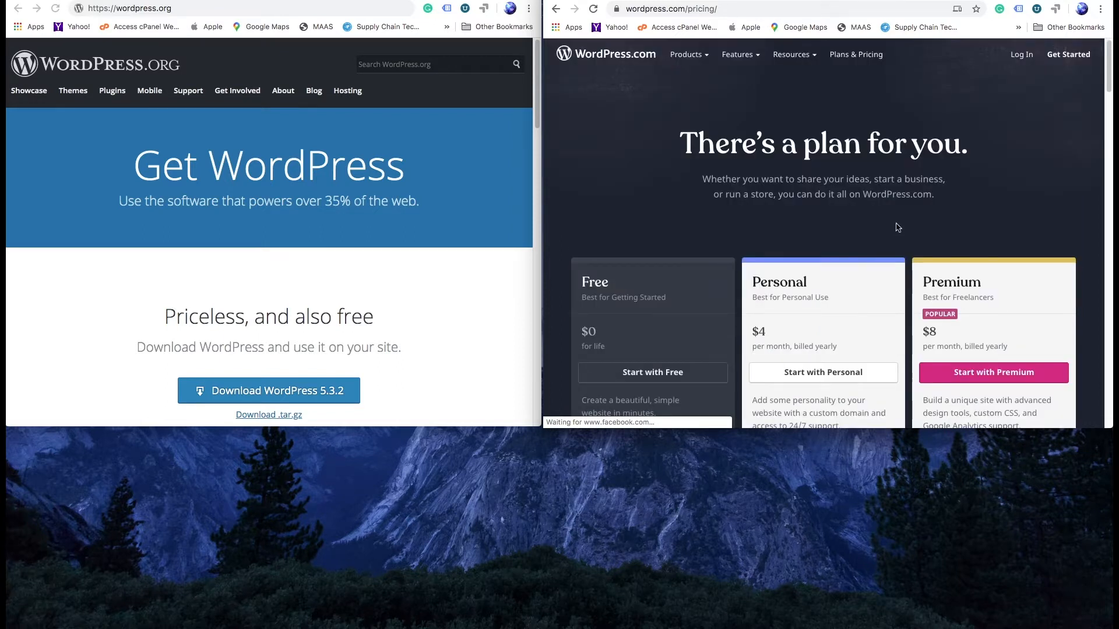
scroll(896, 227, down, 2)
scroll(882, 194, down, 5)
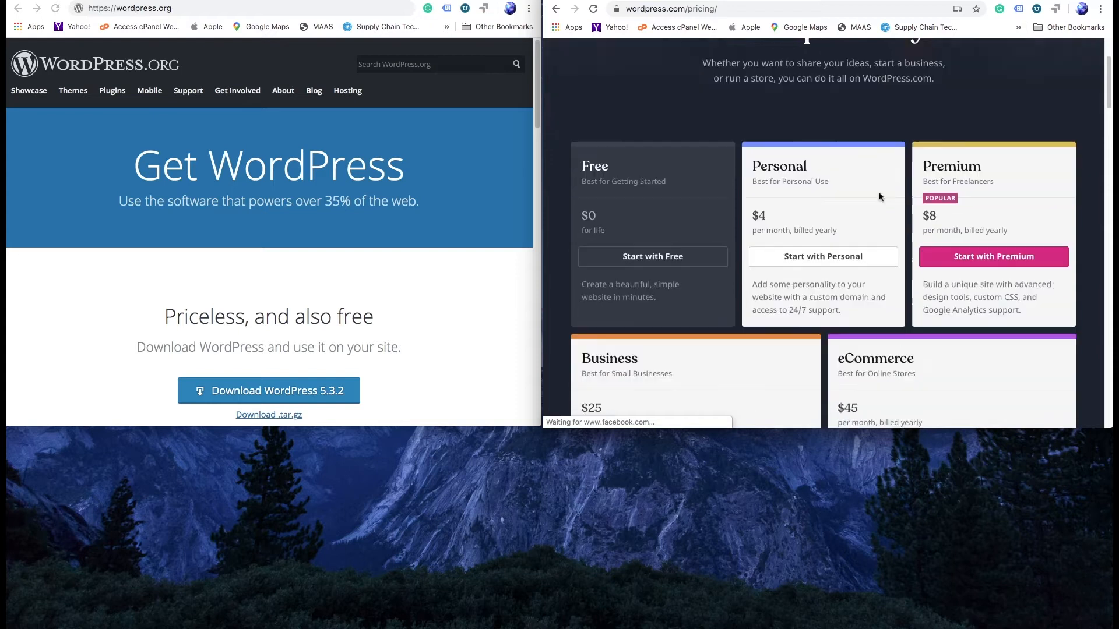
scroll(658, 237, up, 1)
scroll(657, 237, up, 5)
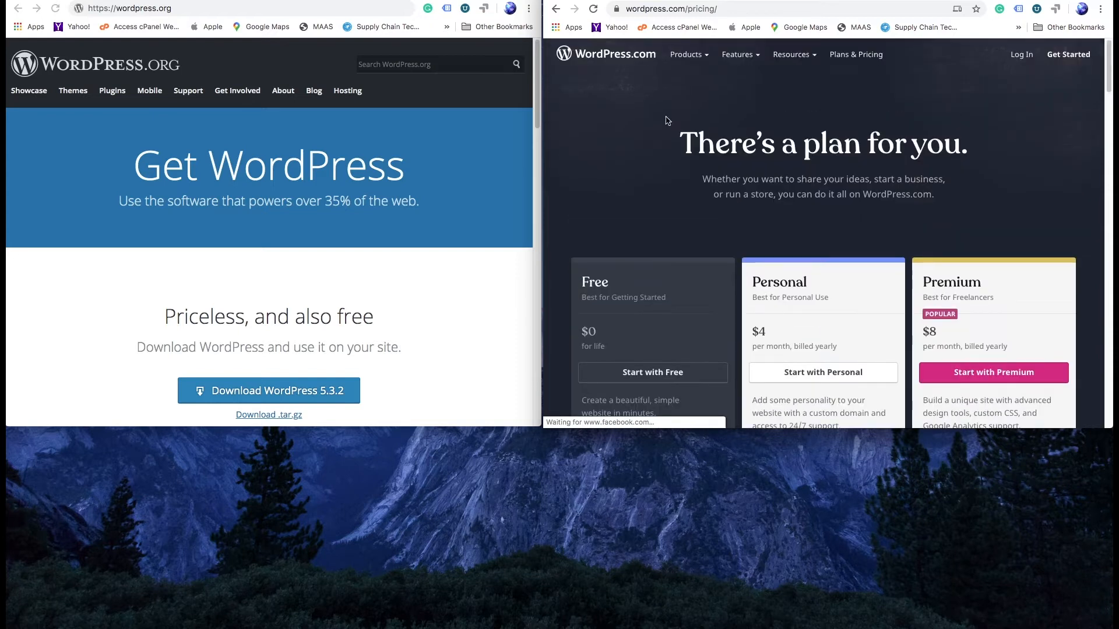
click(676, 9)
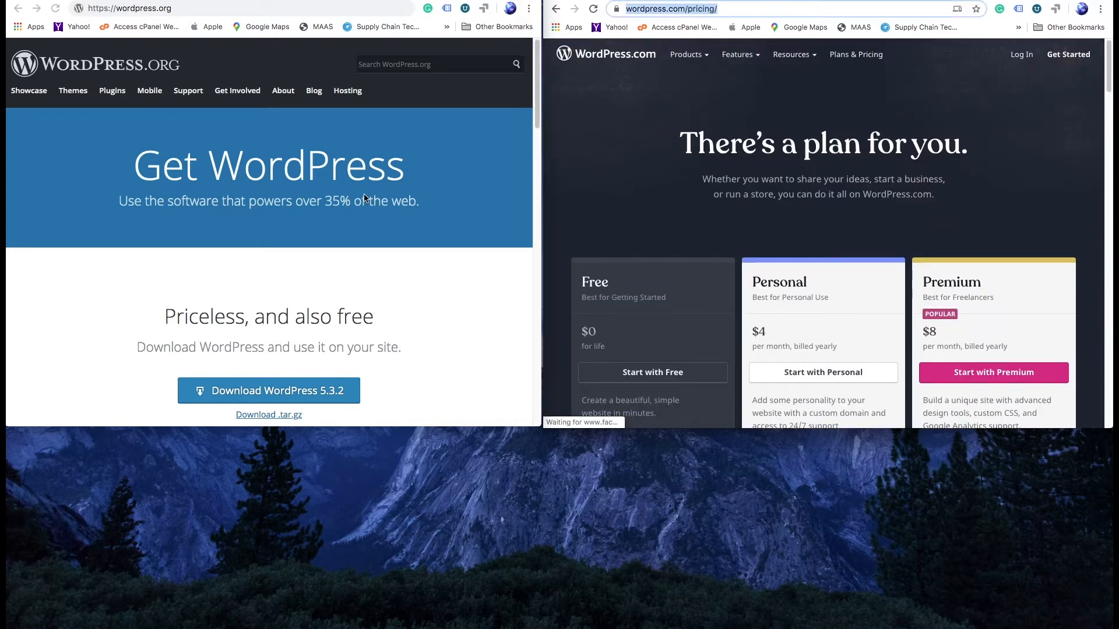
Step: Open wpengine.com in place of the wordpress.org page and look over its home page
click(174, 8)
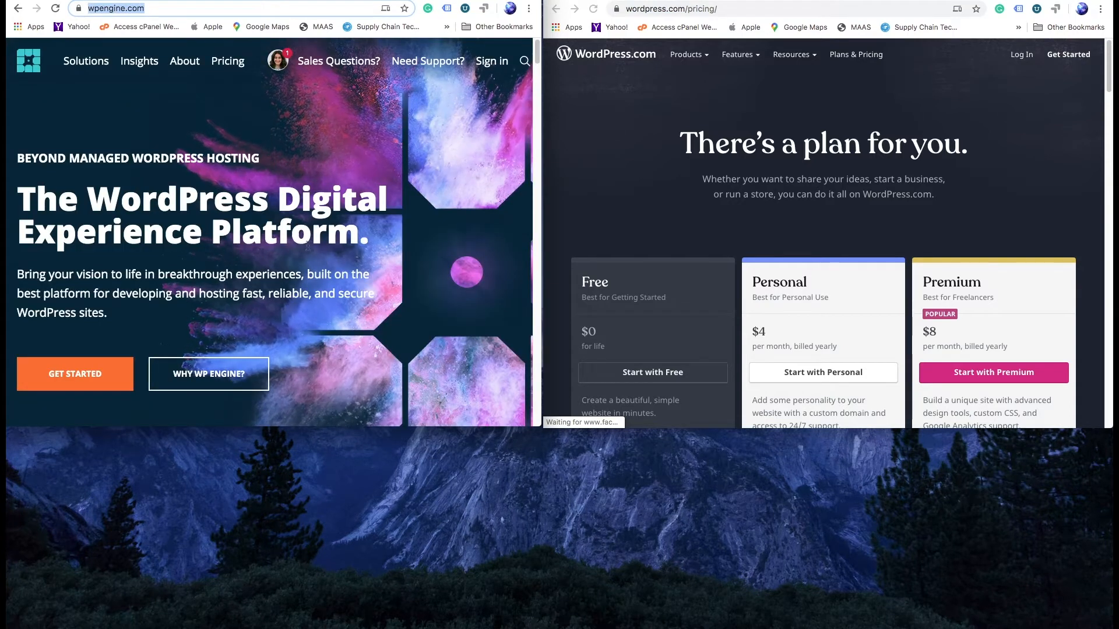
click(156, 6)
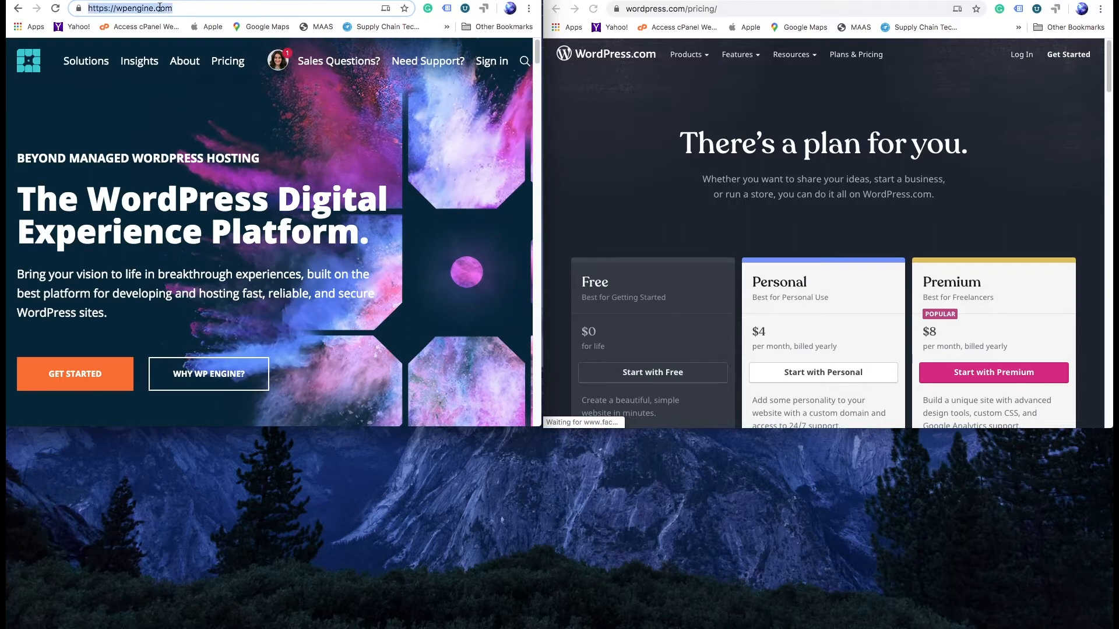
click(621, 130)
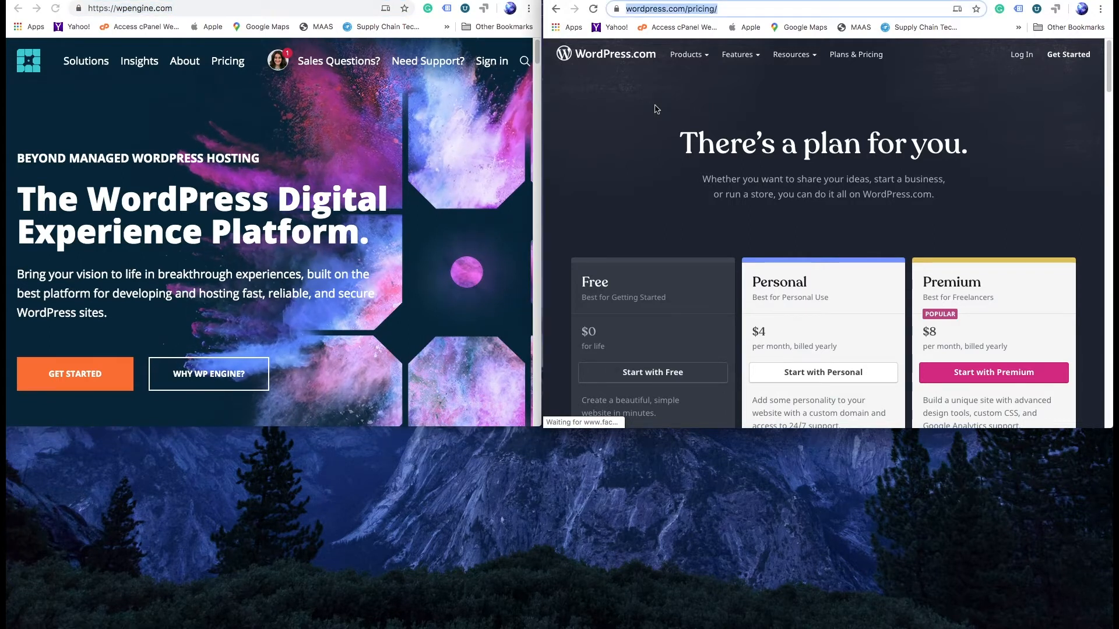
click(402, 176)
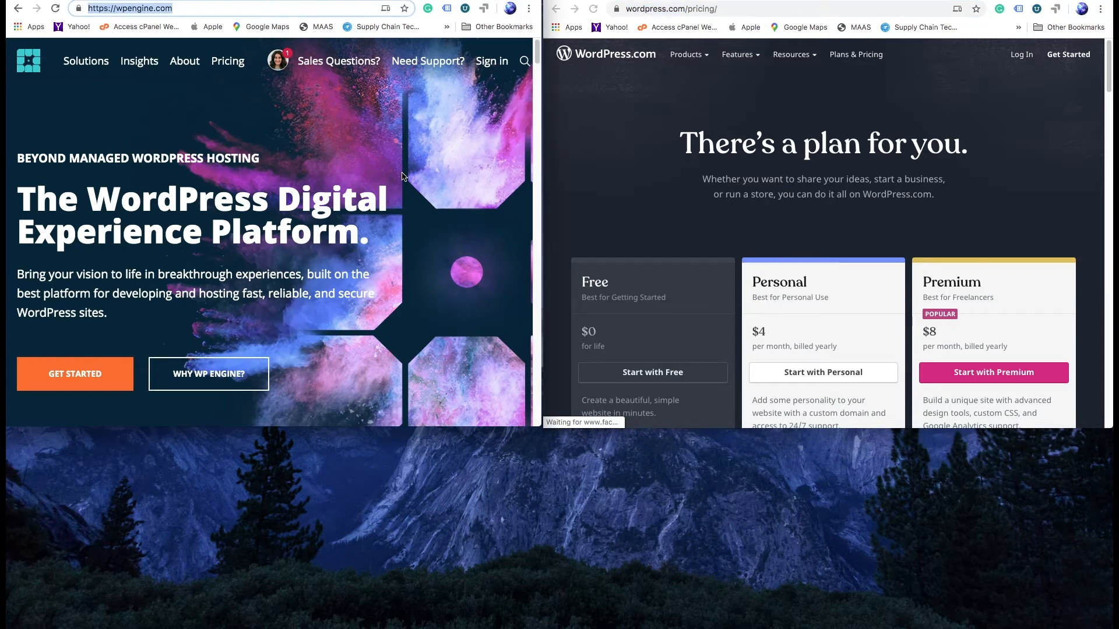
scroll(443, 244, down, 2)
scroll(455, 258, down, 5)
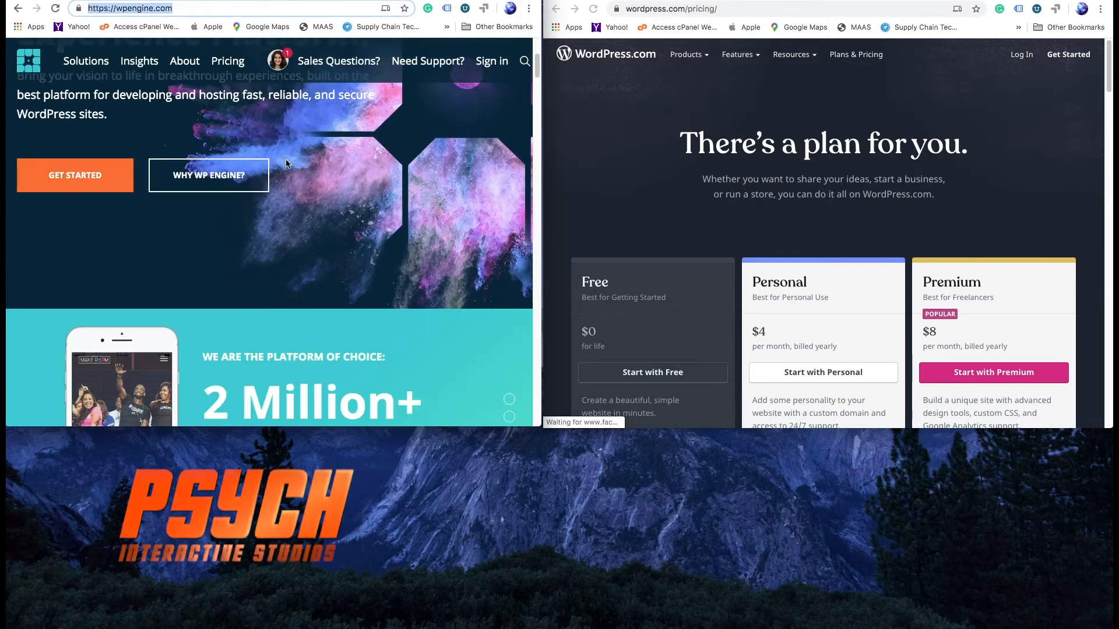
Step: Open WP Engine's pricing page and compare its Startup, Growth, Scale and Custom plans with the WordPress.com plans
click(237, 70)
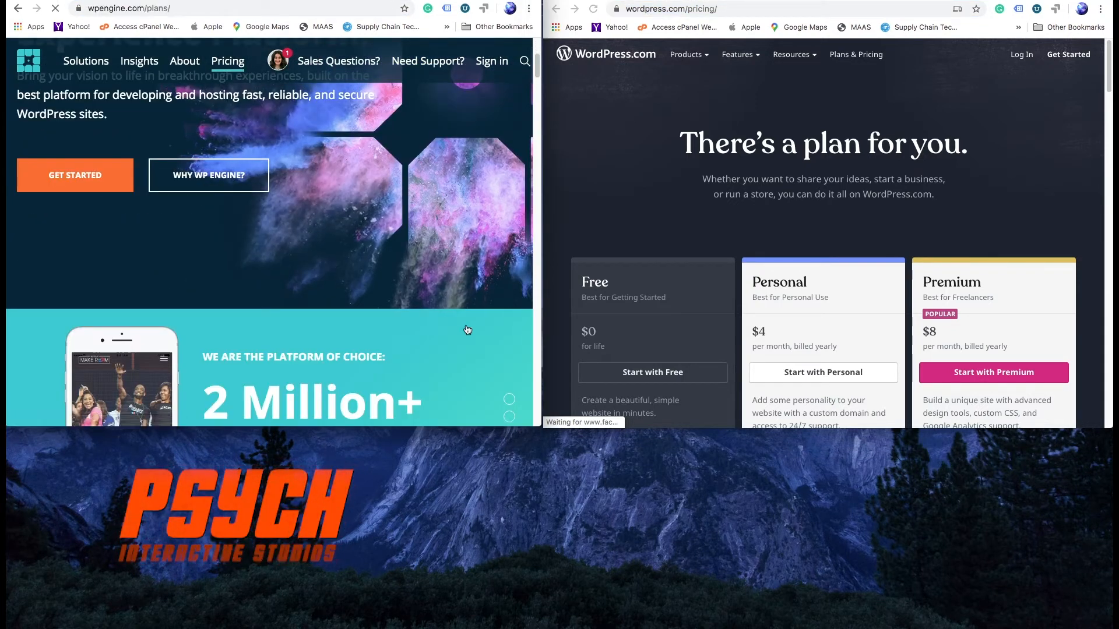
scroll(649, 315, down, 5)
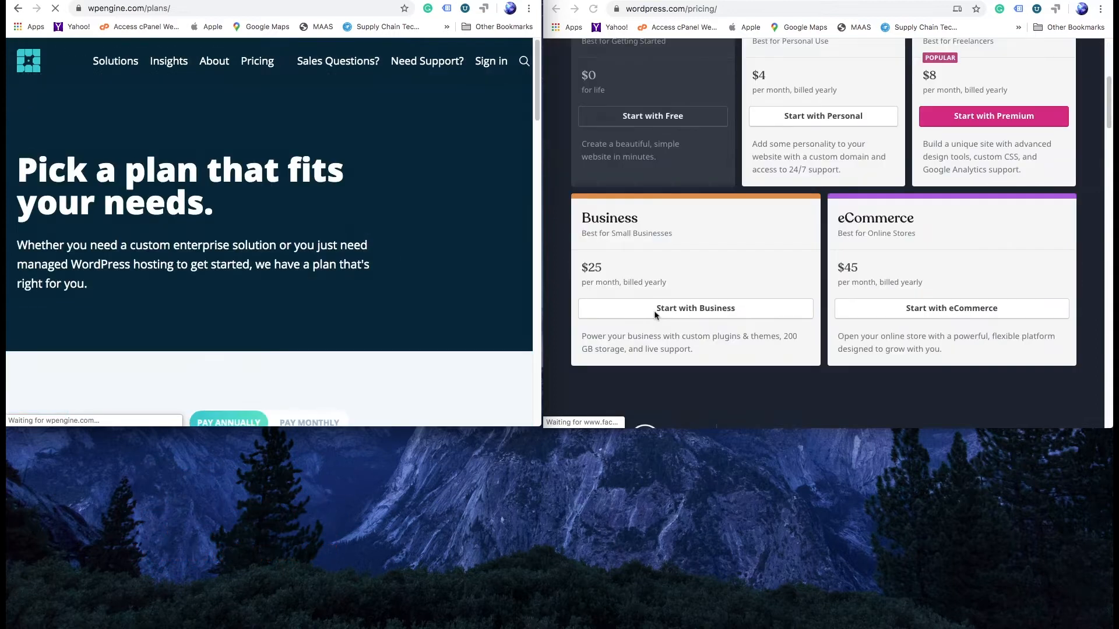
scroll(418, 278, down, 8)
scroll(420, 291, up, 3)
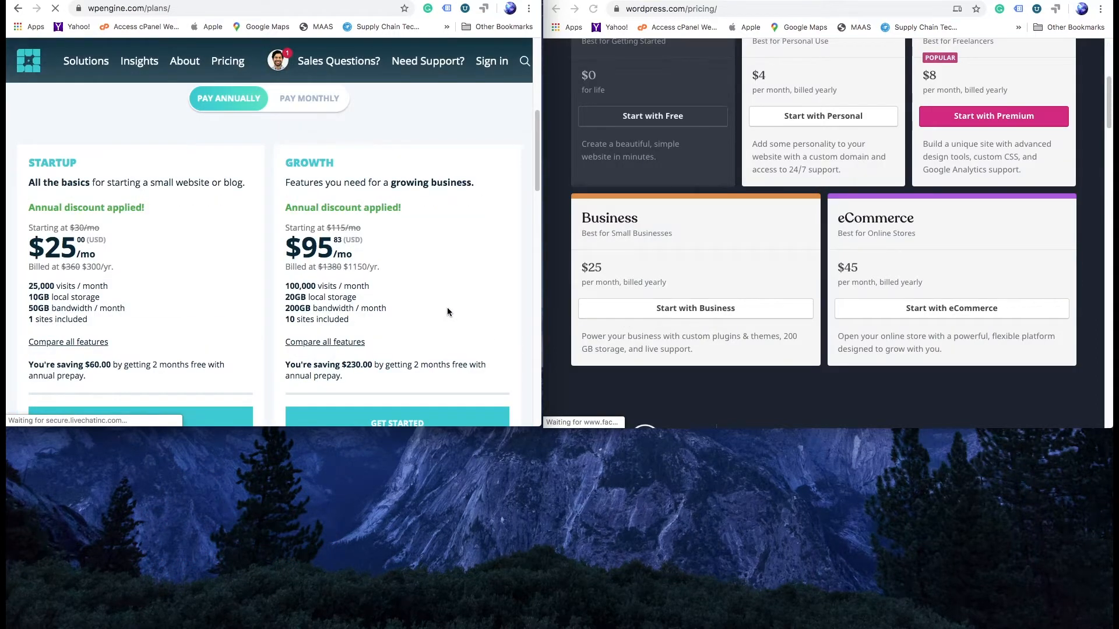
scroll(455, 320, down, 6)
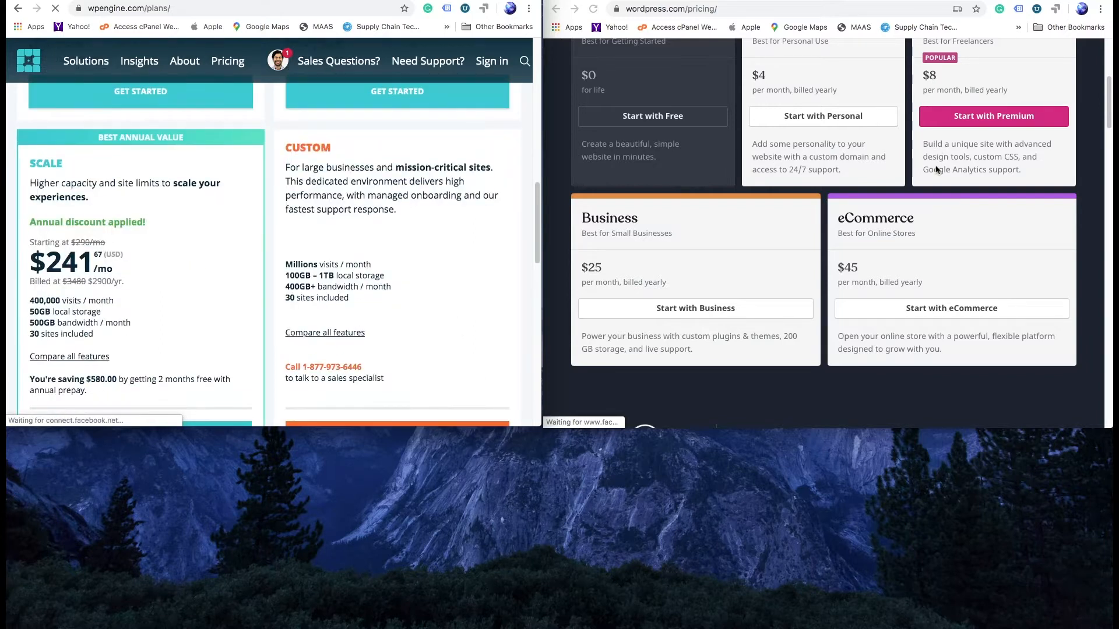
scroll(937, 169, down, 2)
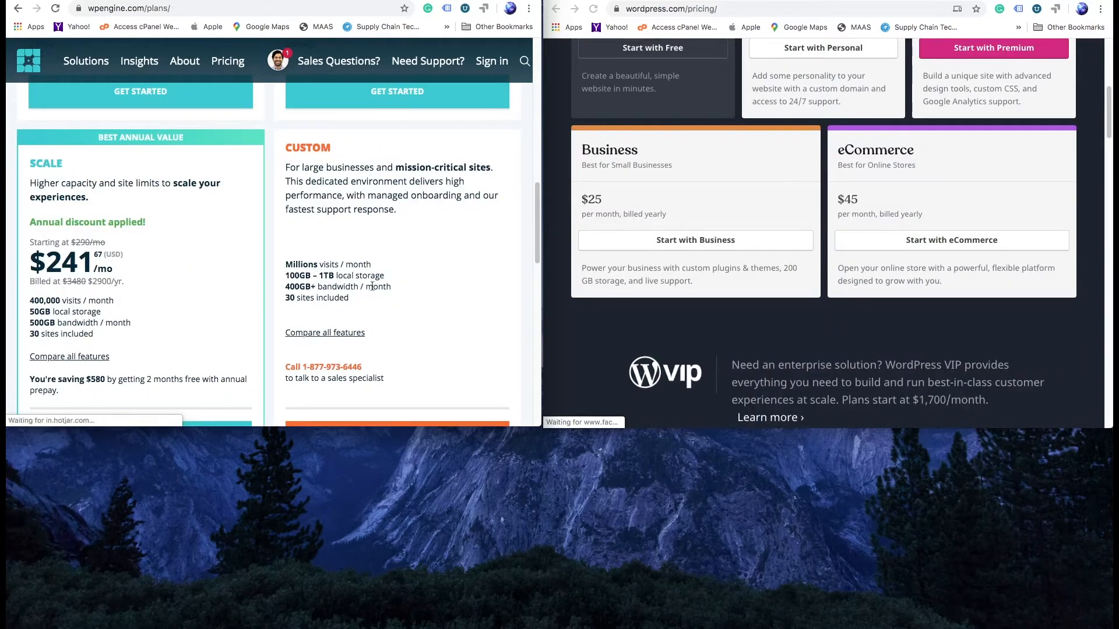
scroll(740, 249, up, 6)
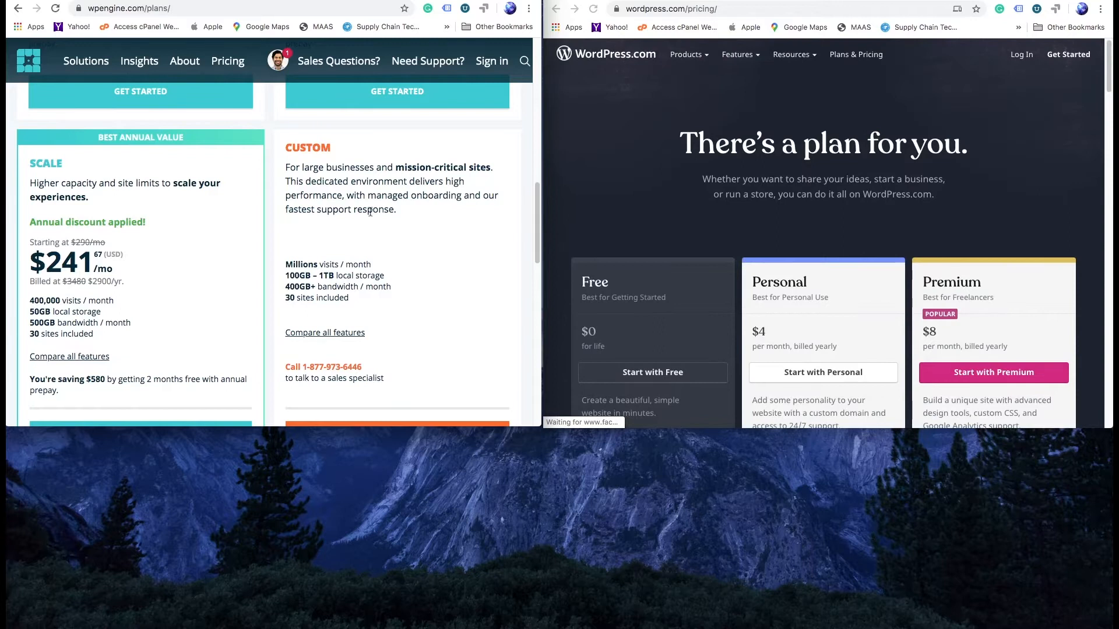
scroll(336, 200, up, 10)
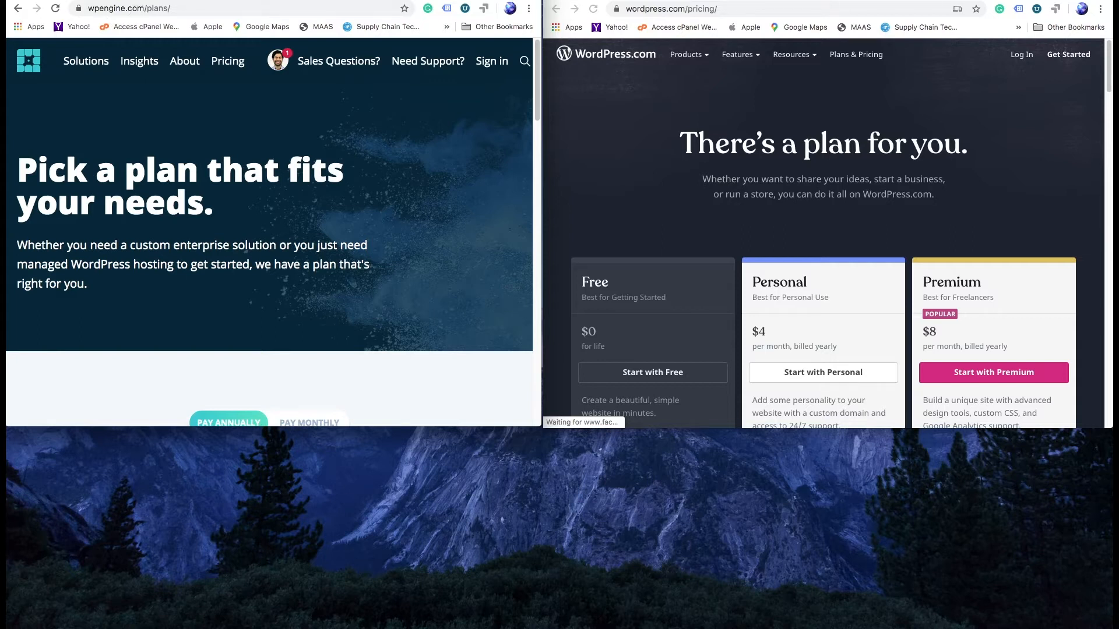
Step: Switch to the IONOS product overview and search its features and products for "wordpress"
key(ctrl+Tab)
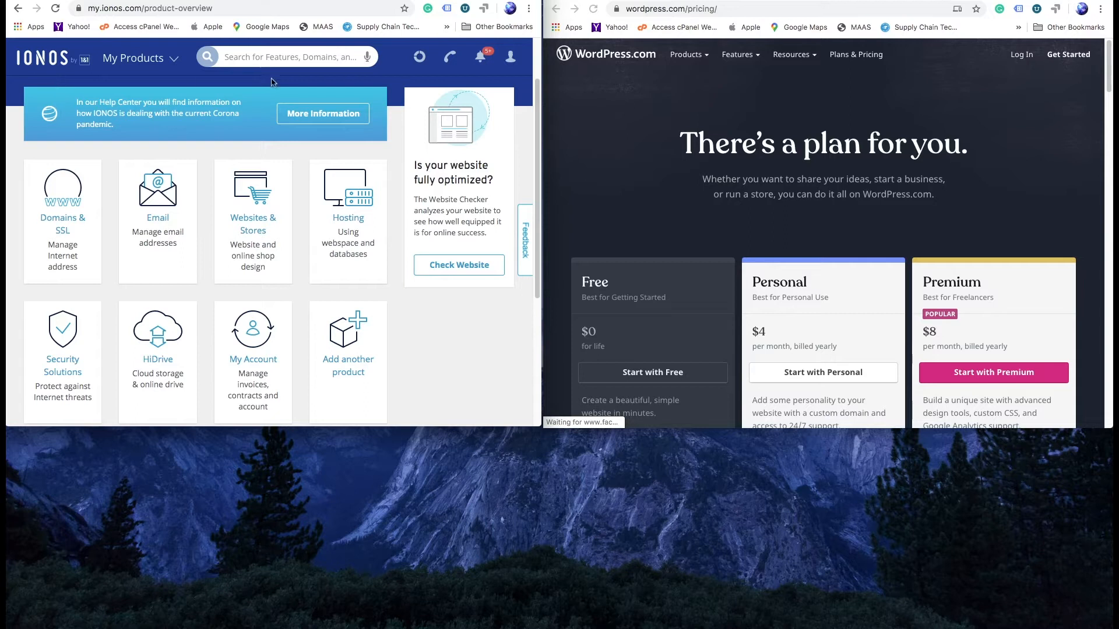
click(280, 54)
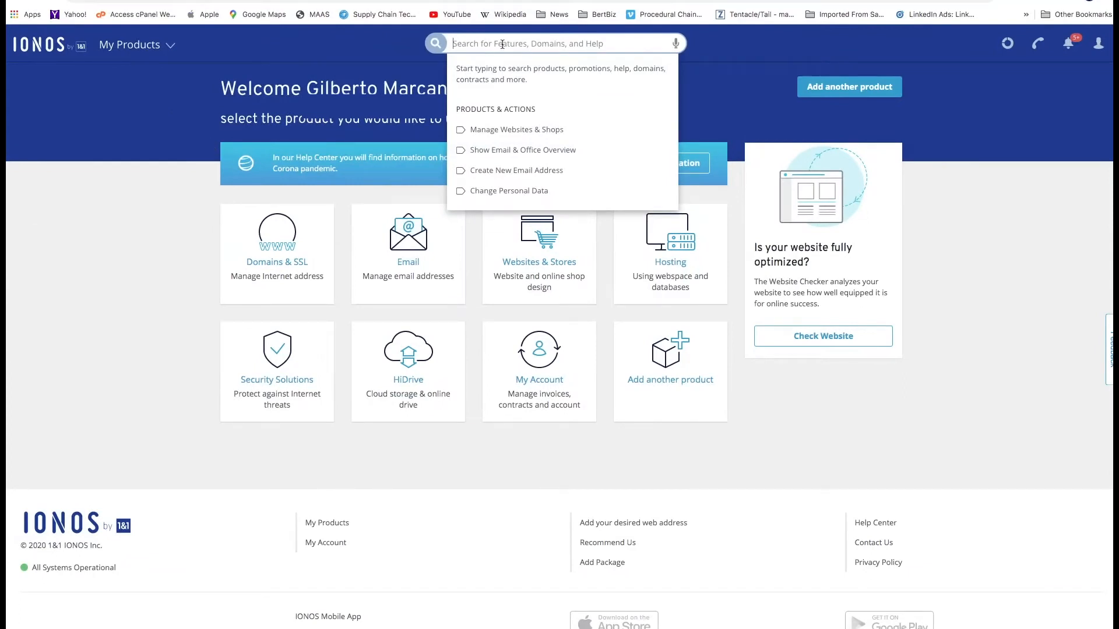
text(wo)
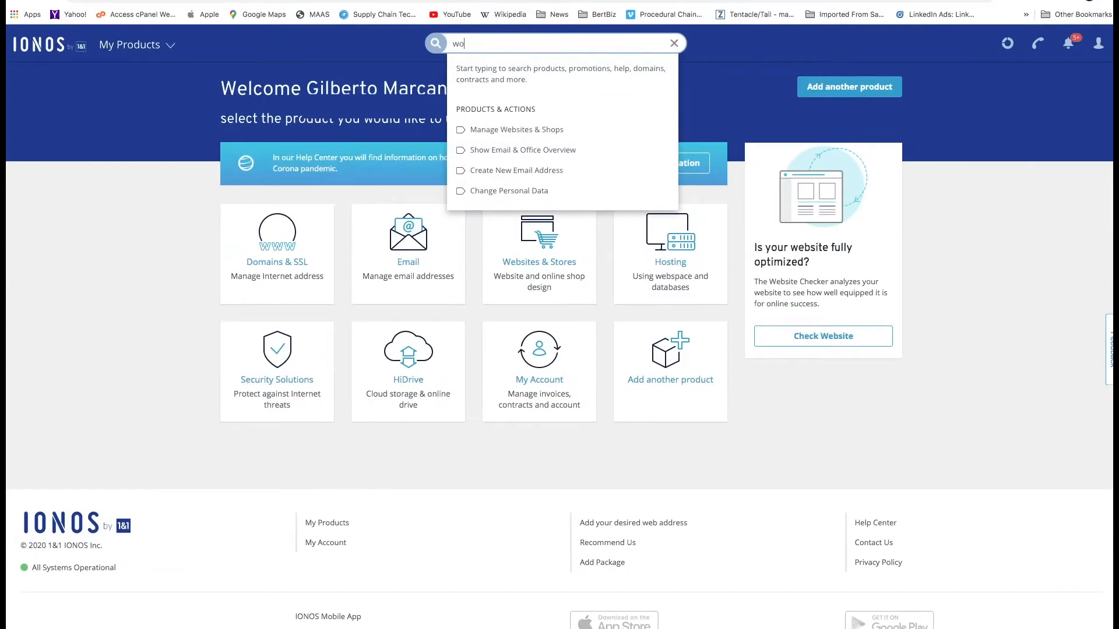
text(rdpress)
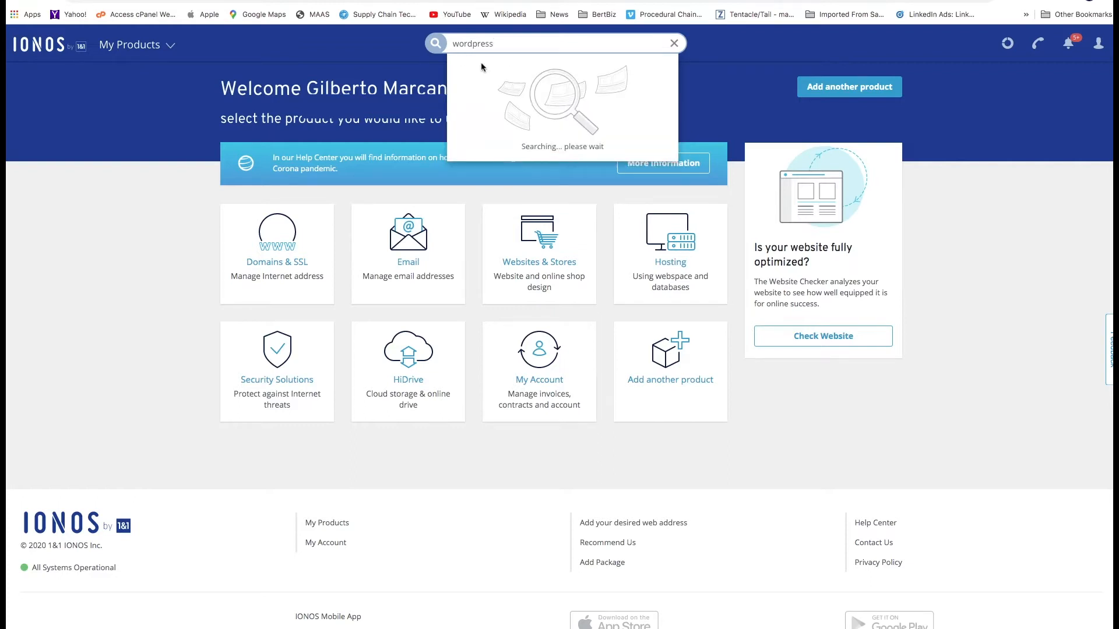
click(503, 90)
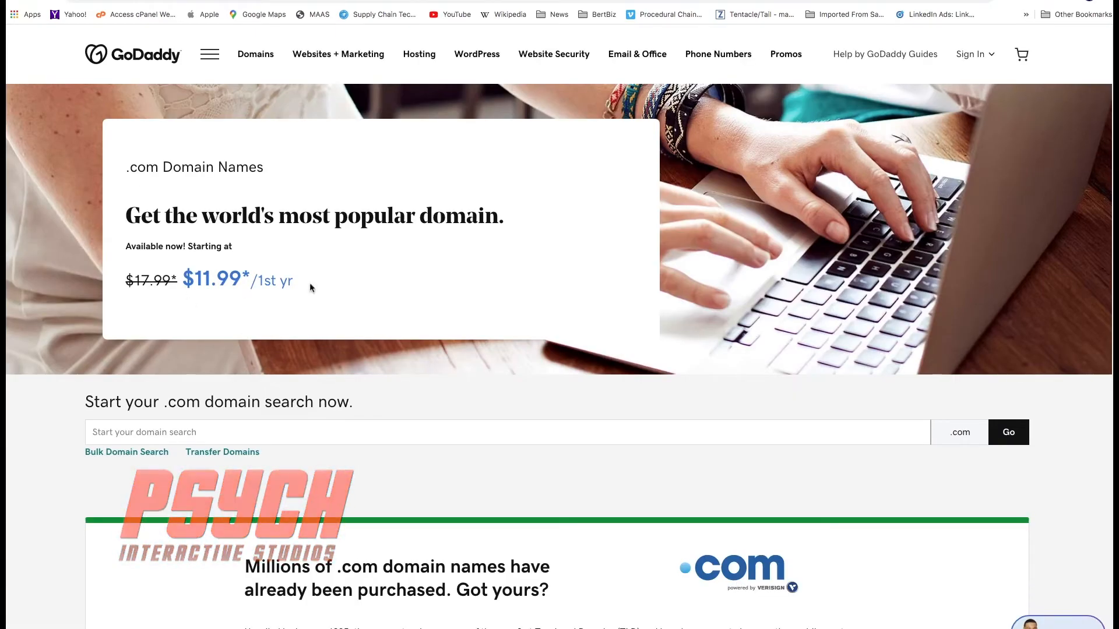
Step: Check GoDaddy's first-year price for a .com domain name
drag(309, 282, 173, 282)
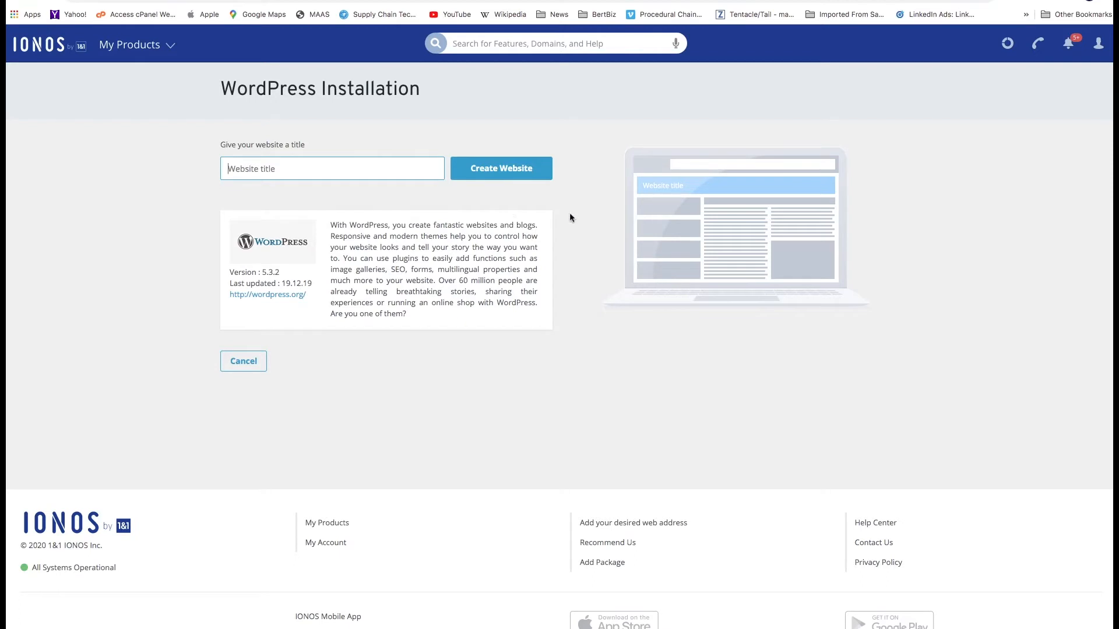
Step: Give the new WordPress website the title "Guided Biz Growth" and create it
click(285, 173)
text(Guided )
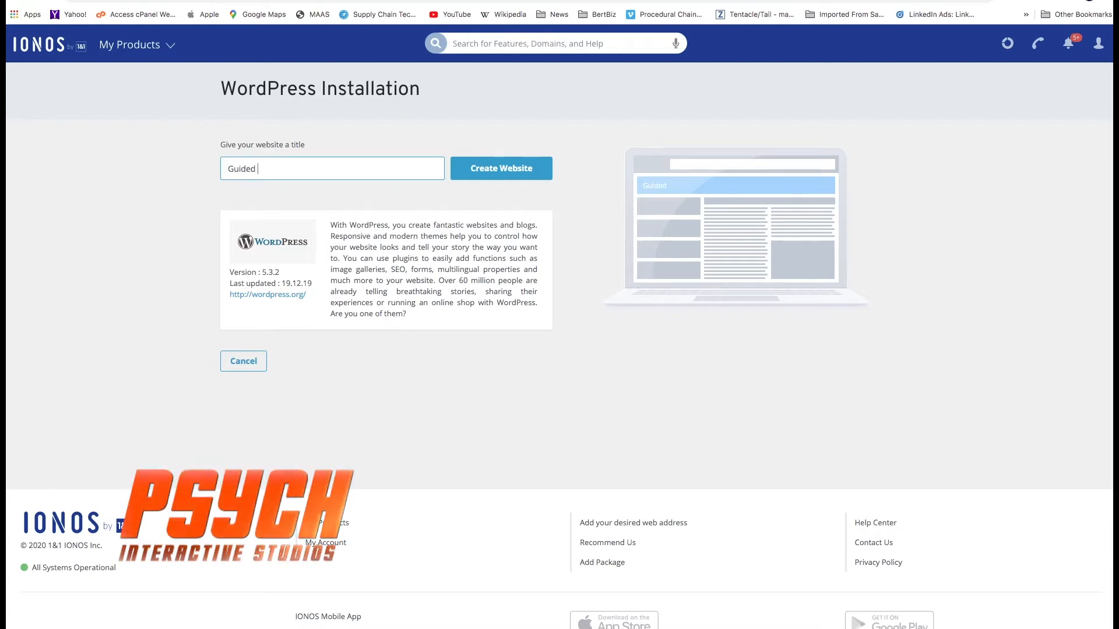
text(Biz Growth)
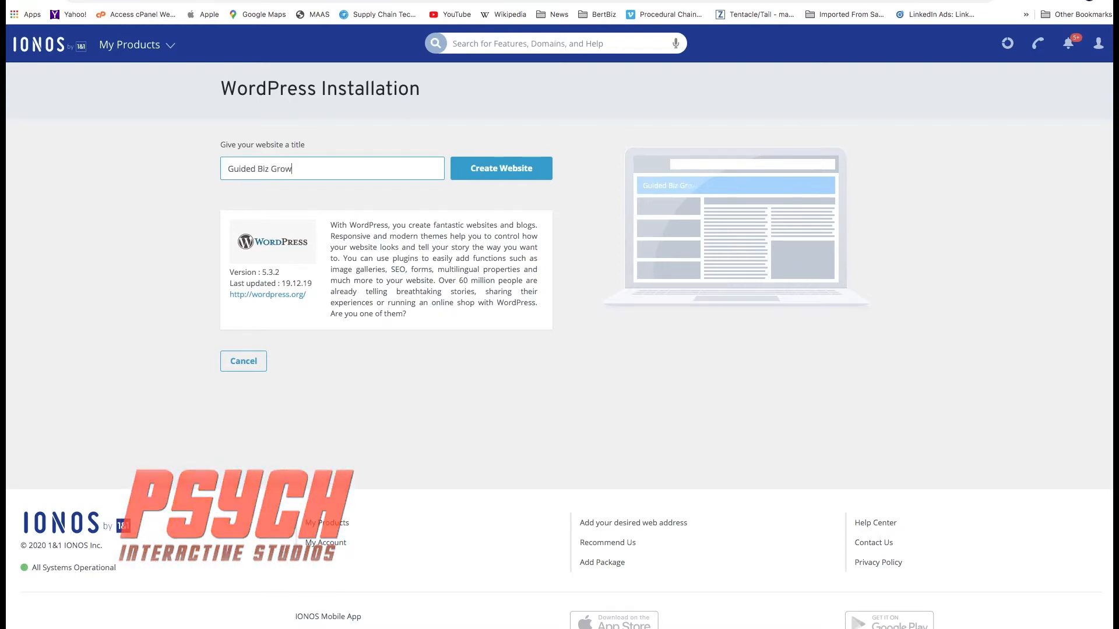
click(533, 172)
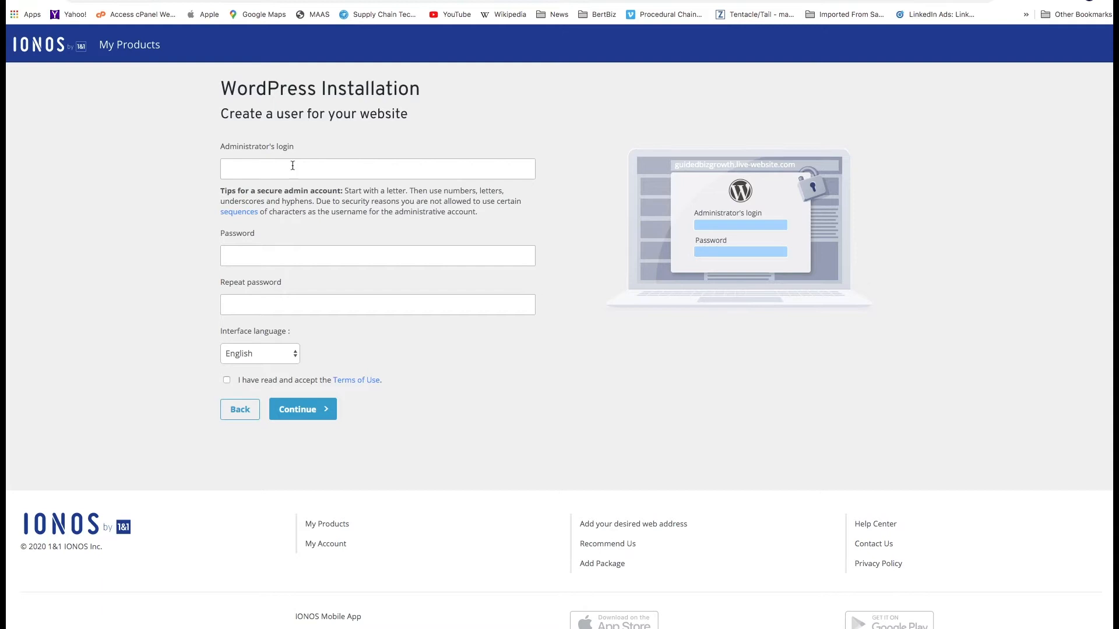
Step: Review the tips for a secure admin account and the login and password fields of the website user form
click(291, 170)
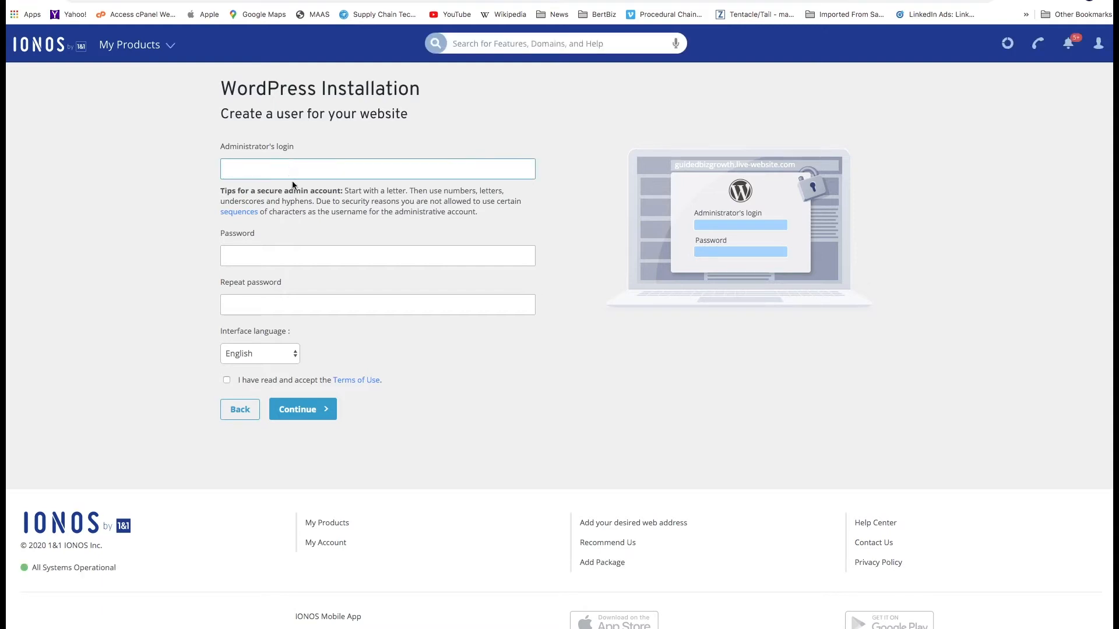
drag(220, 191, 466, 214)
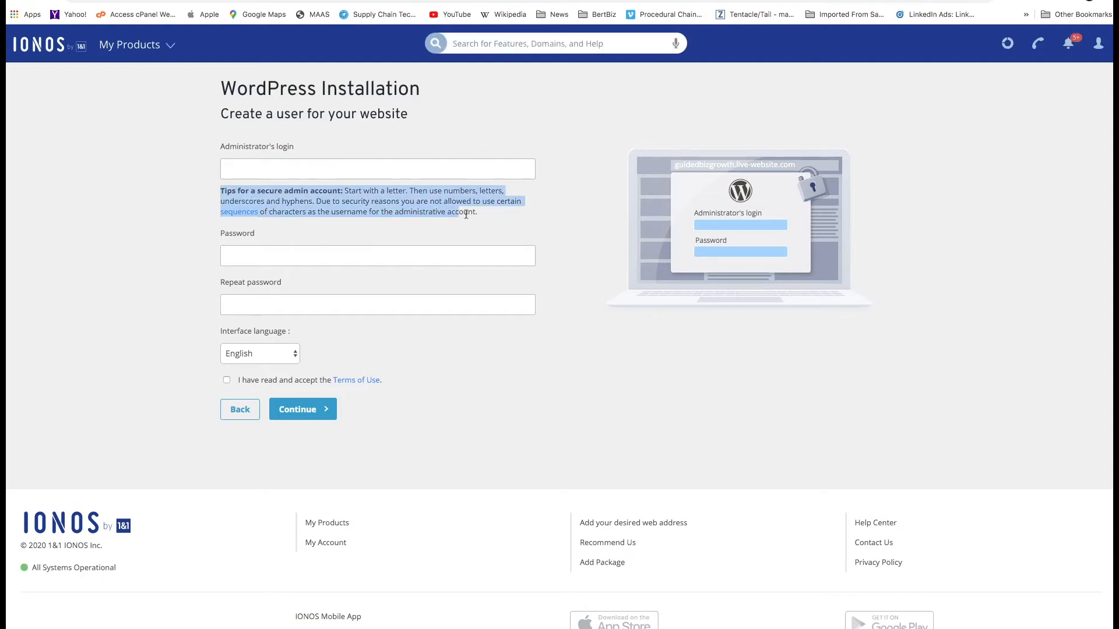
click(482, 216)
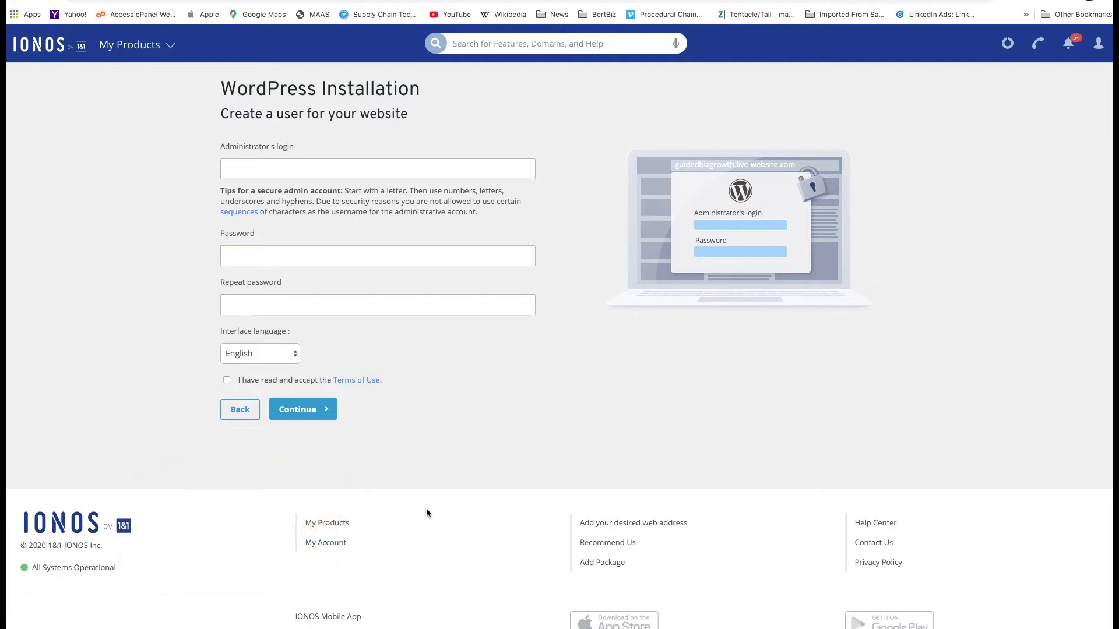
click(380, 304)
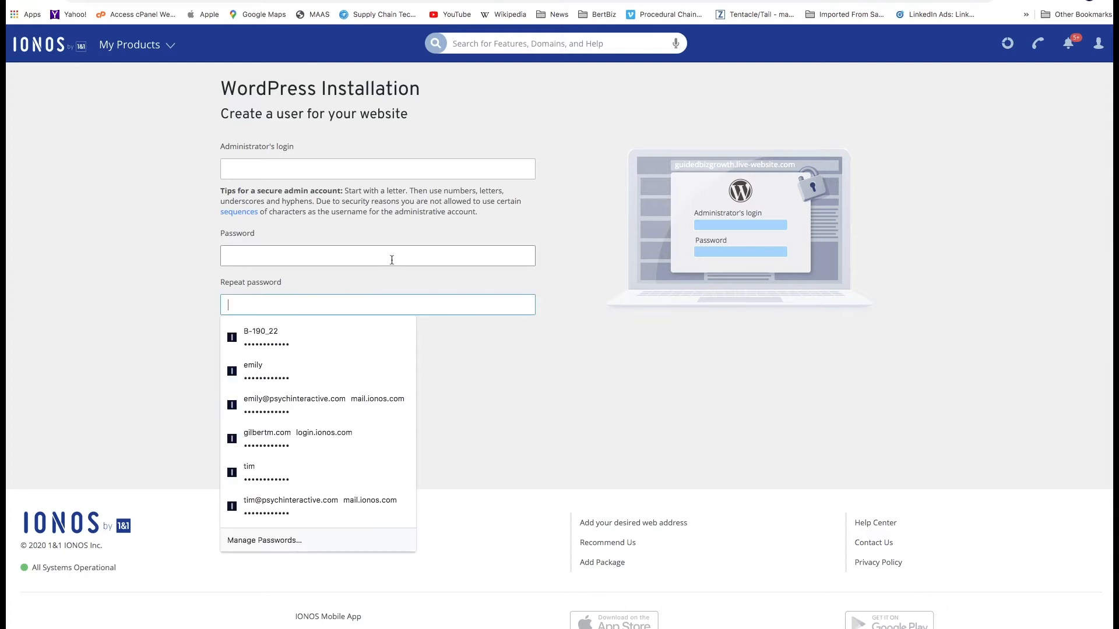
click(393, 257)
click(446, 453)
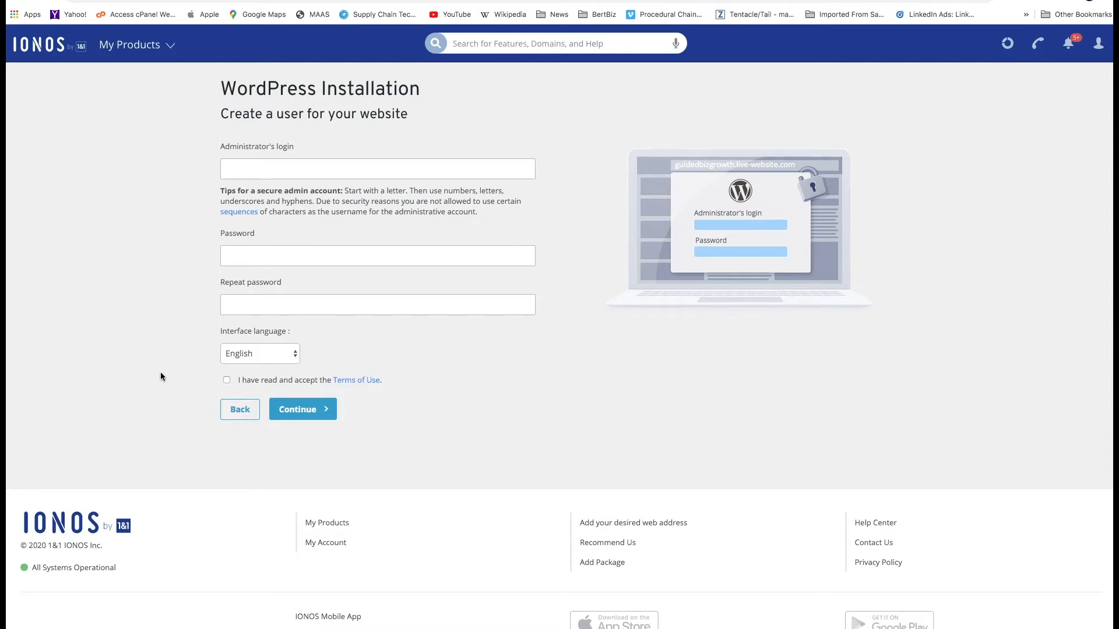
Step: Enter the administrator's login for the new WordPress site
click(311, 167)
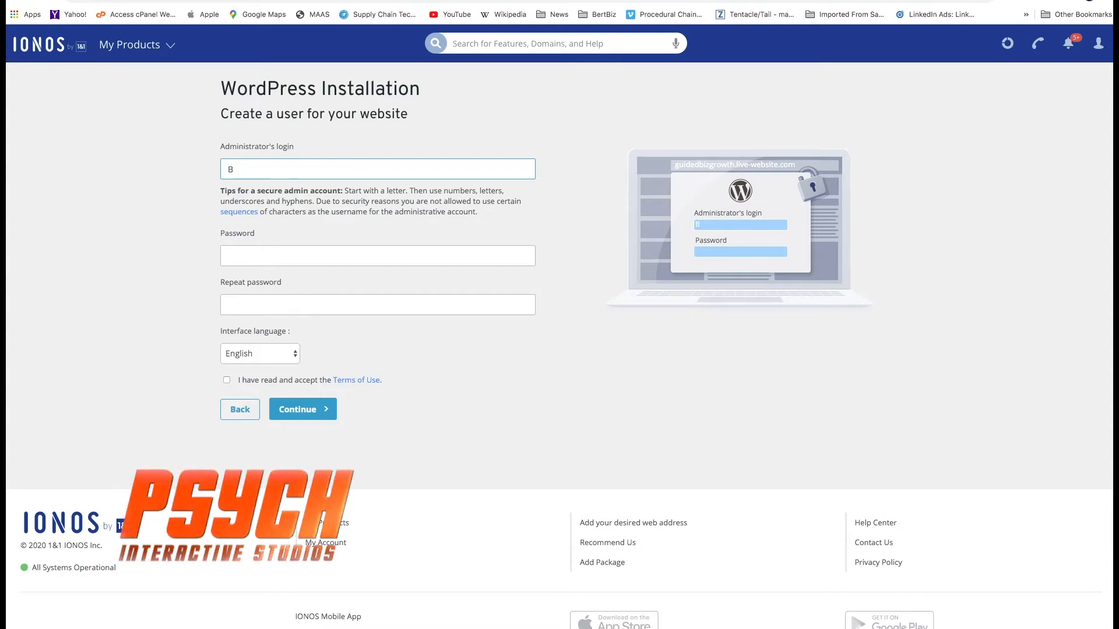
key(BackSpace)
text(Biz)
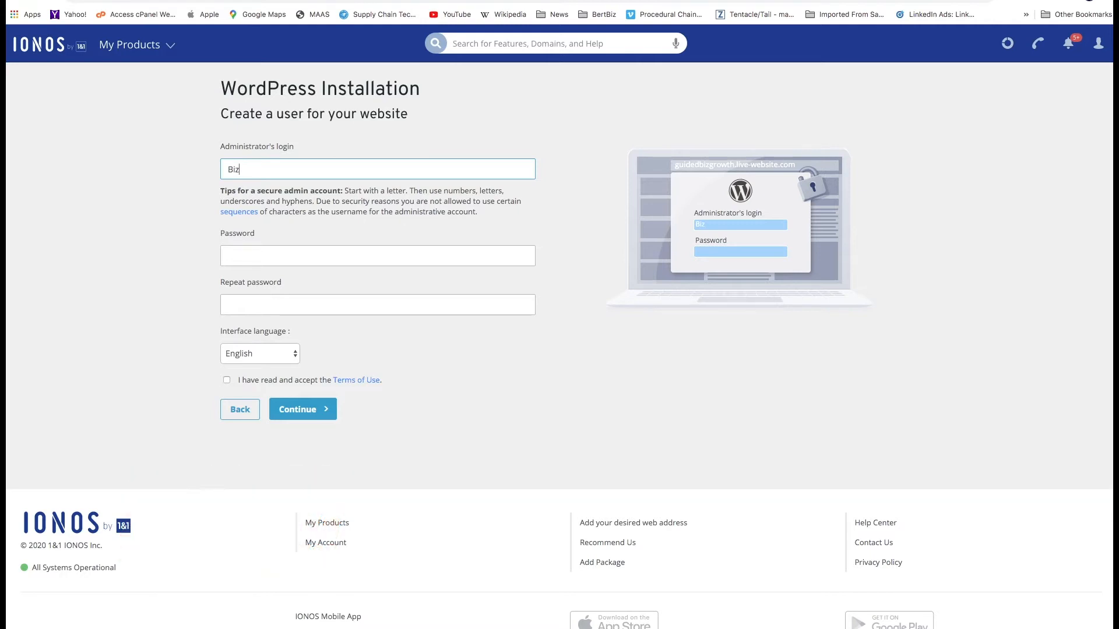
text(-190_22)
Step: Enter and repeat the administrator password, accept the Terms of Use and continue the installation
click(328, 258)
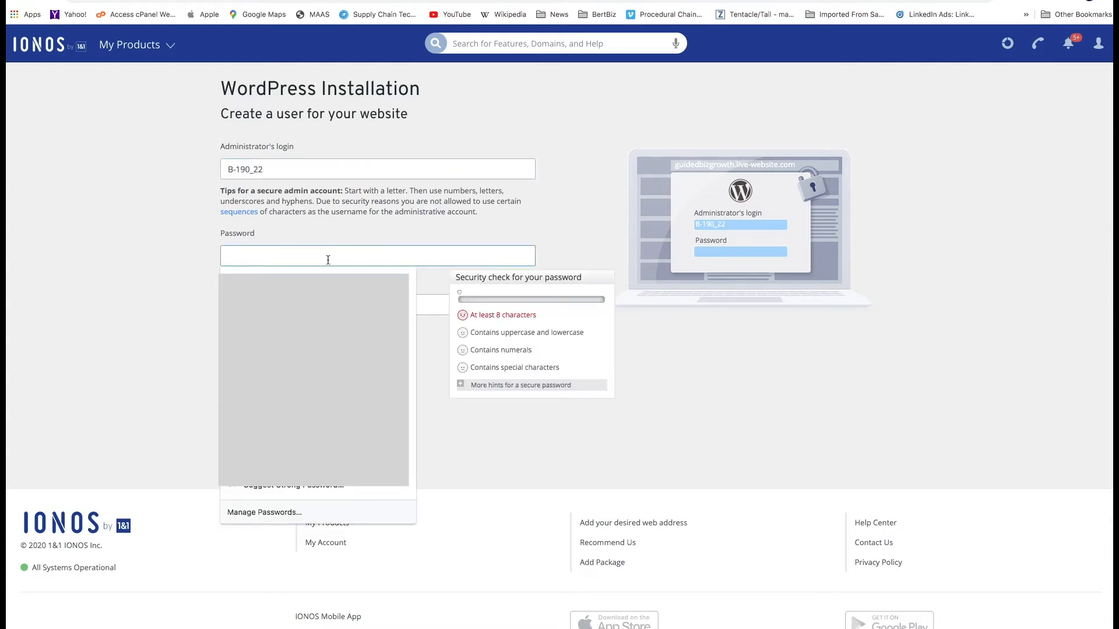
text(***********)
key(Tab)
text(*********)
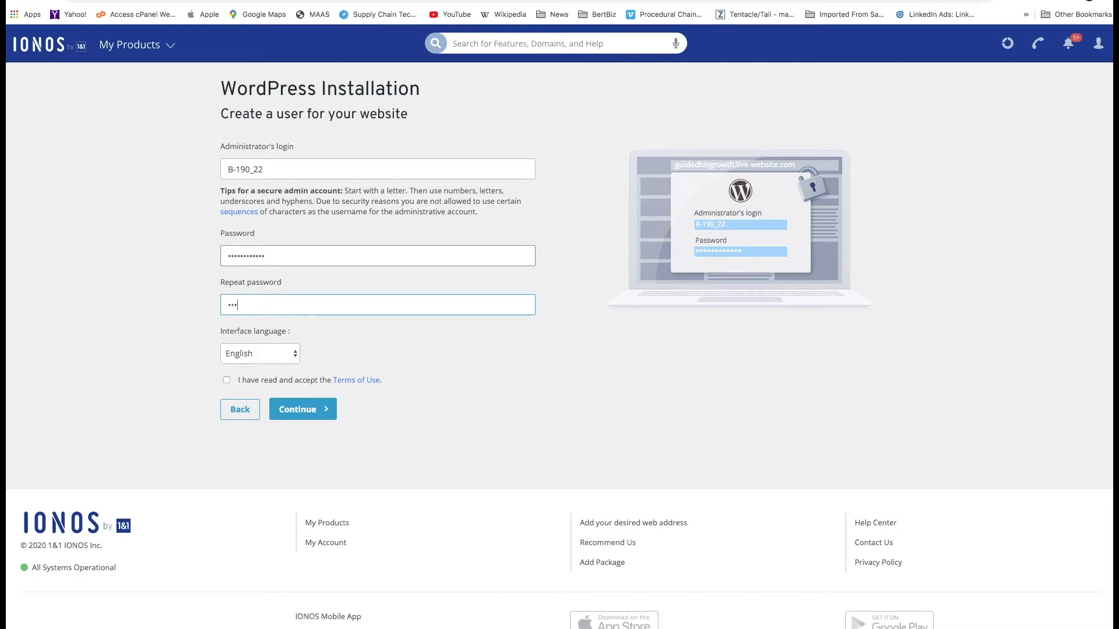
text(***)
click(226, 380)
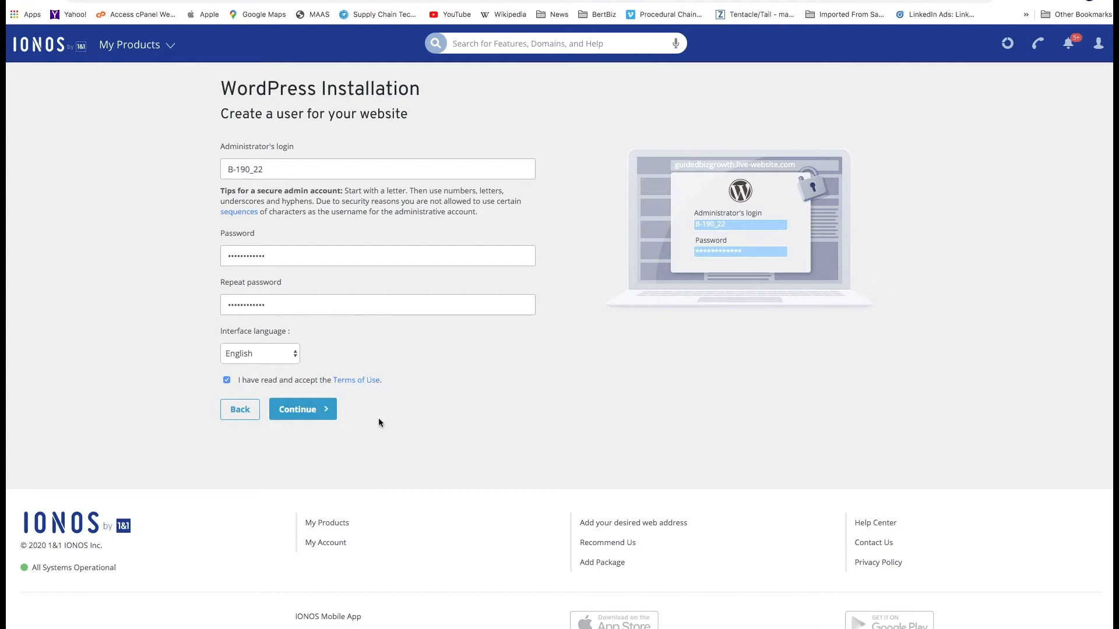
click(308, 415)
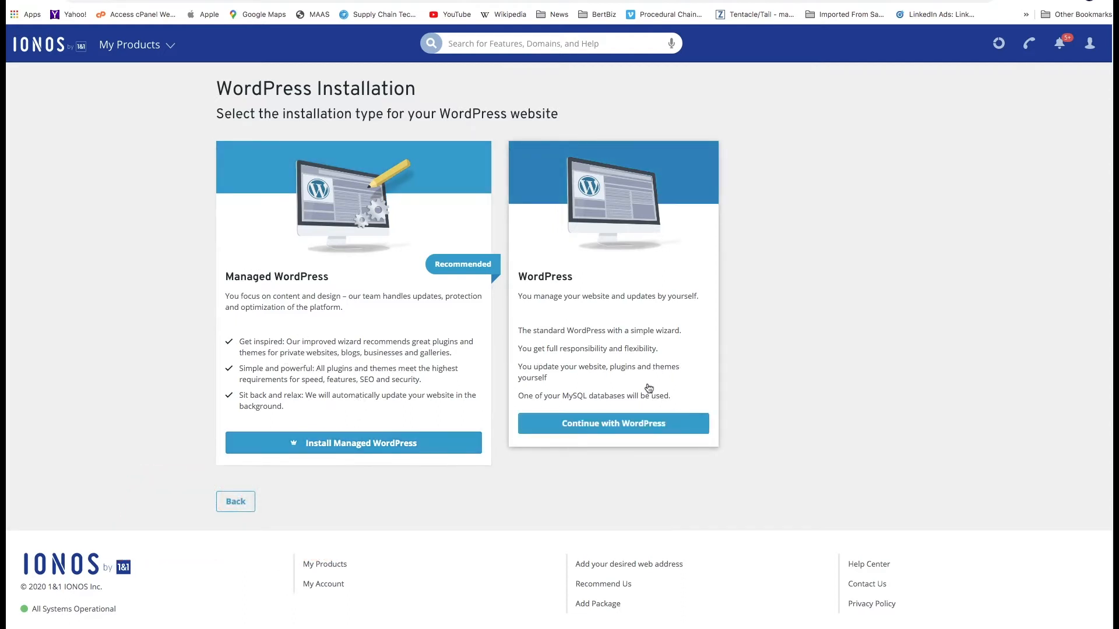
Step: Choose the standard self-managed WordPress installation and assign the domain guidedbizgrowth.com to it
click(615, 431)
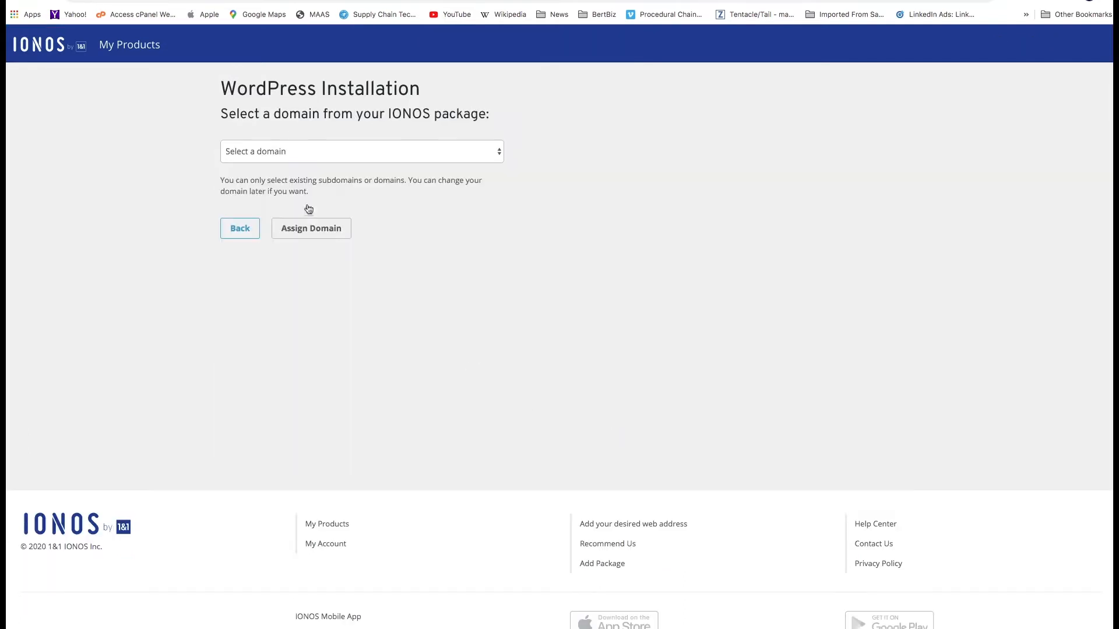
click(322, 151)
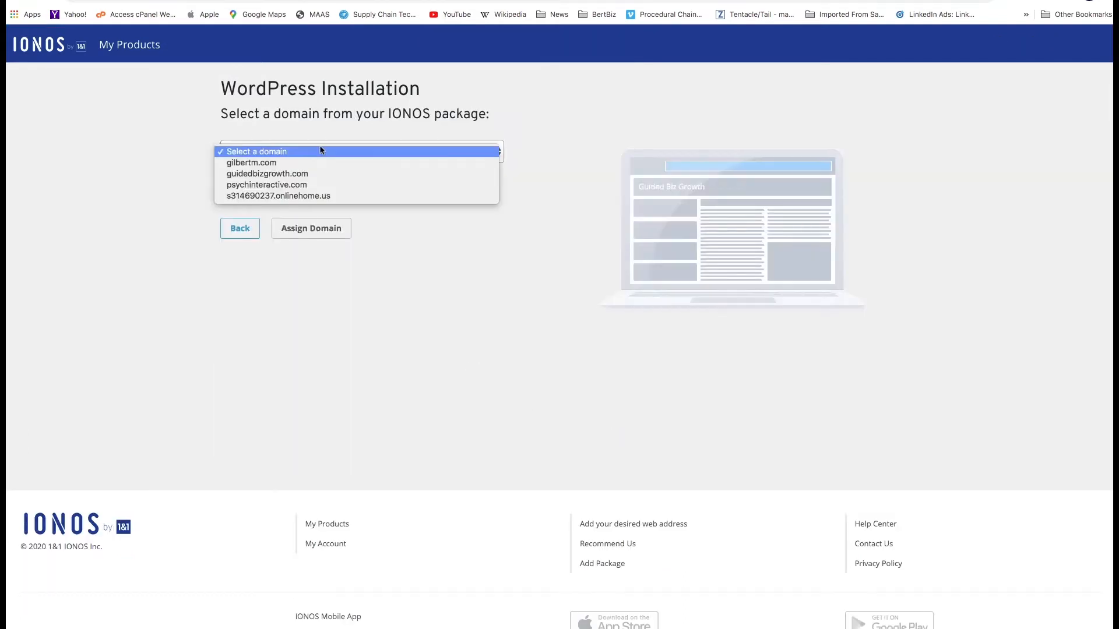
click(315, 174)
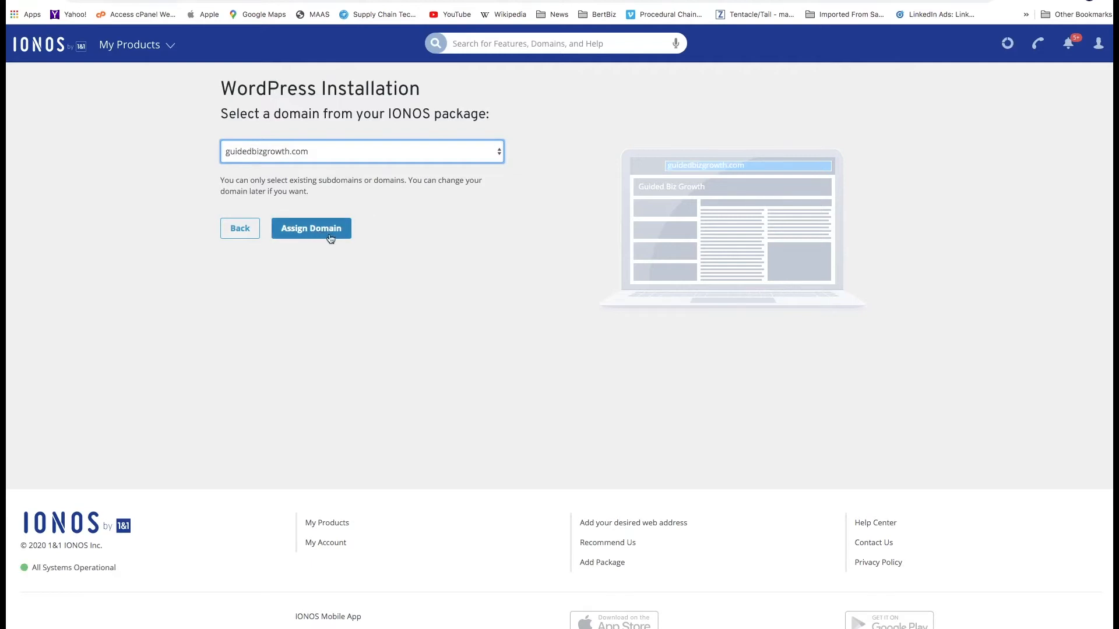
click(172, 50)
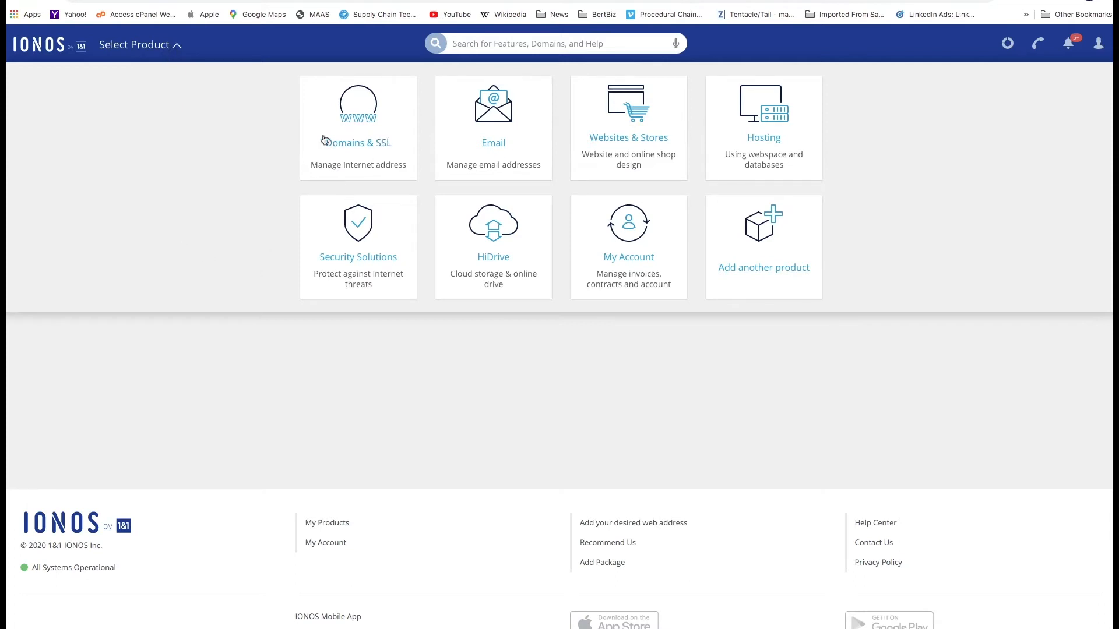
click(288, 378)
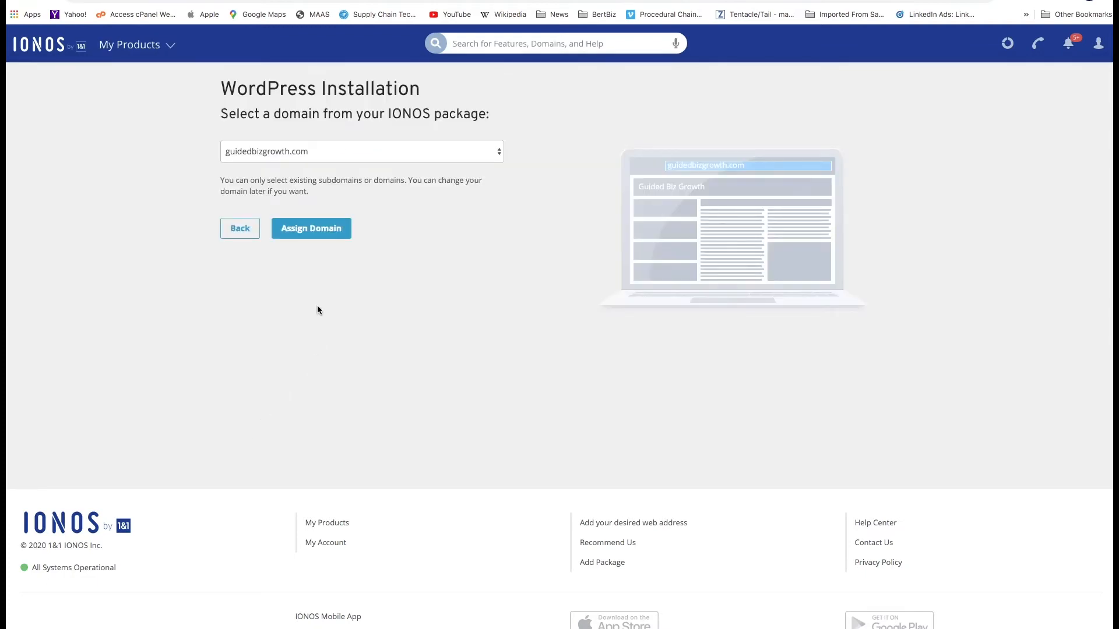
click(310, 234)
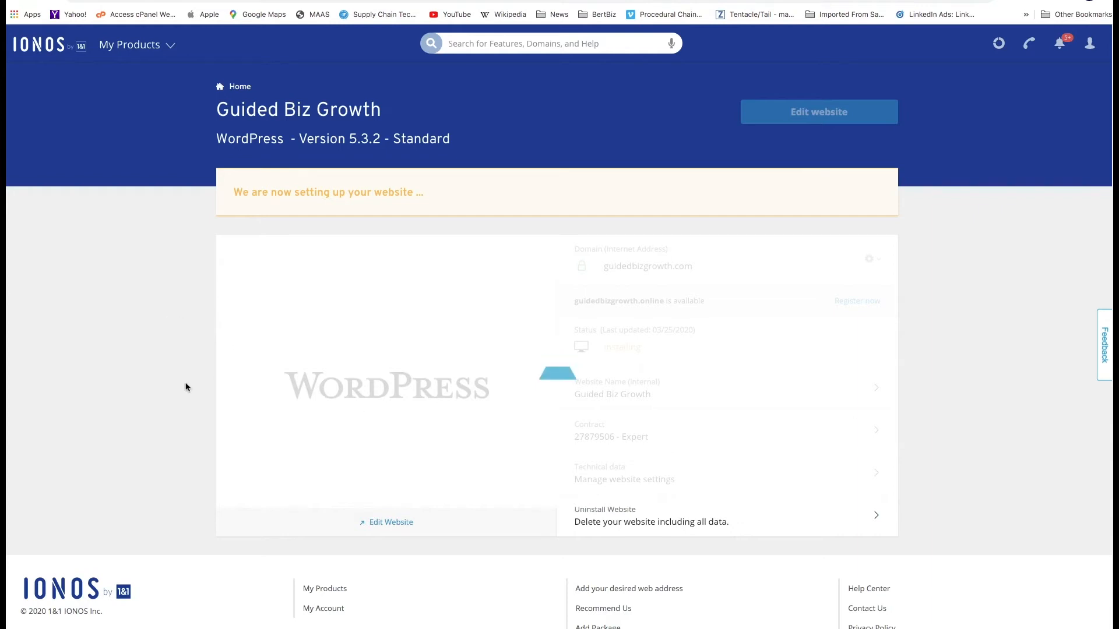
Step: Look over the Guided Biz Growth overview page, including its setup status, domain details and the website tools below
scroll(211, 417, down, 2)
scroll(211, 421, up, 2)
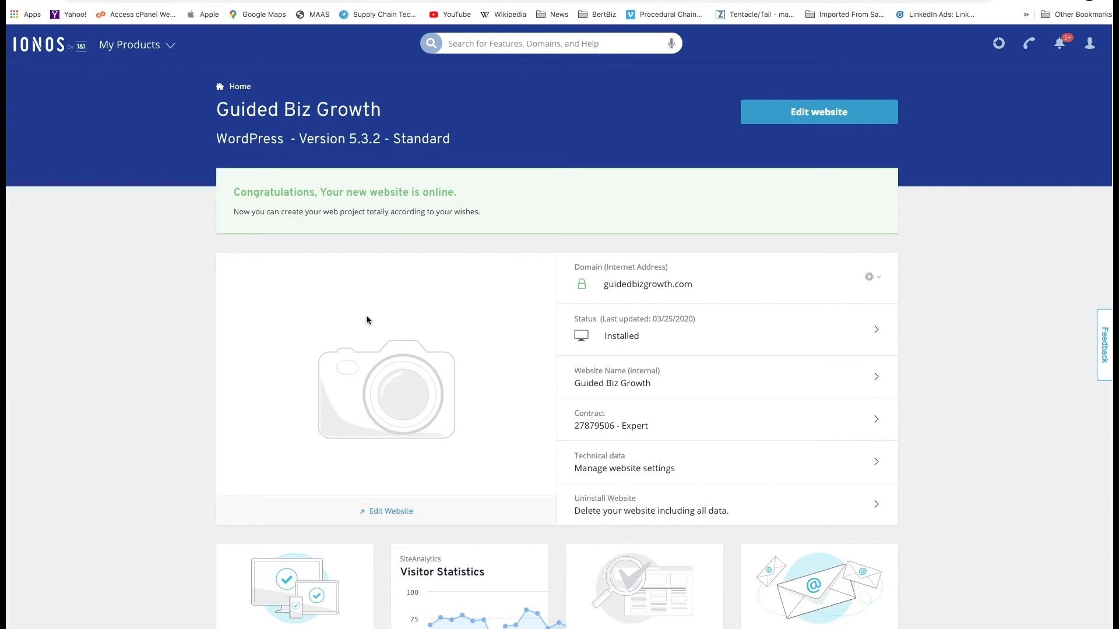
drag(233, 192, 473, 199)
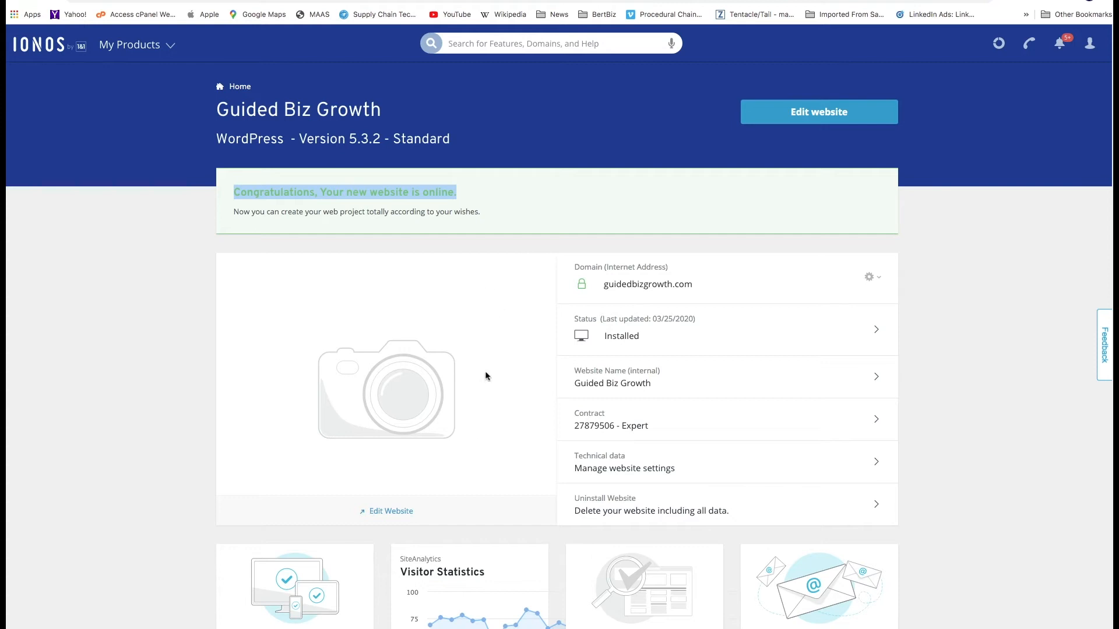
scroll(587, 444, down, 5)
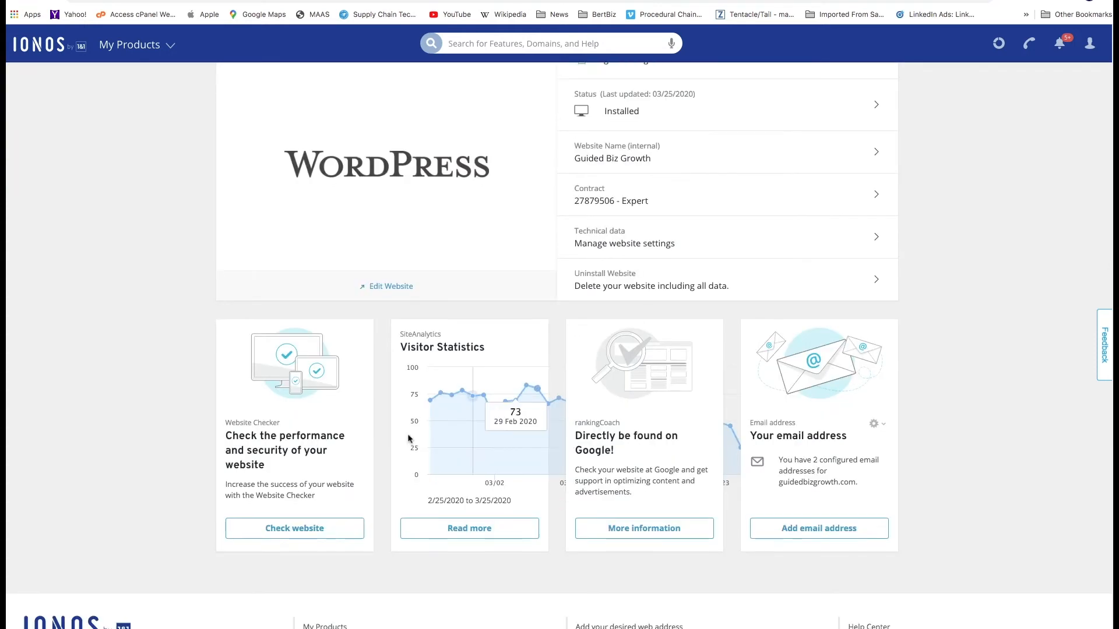
scroll(245, 285, up, 5)
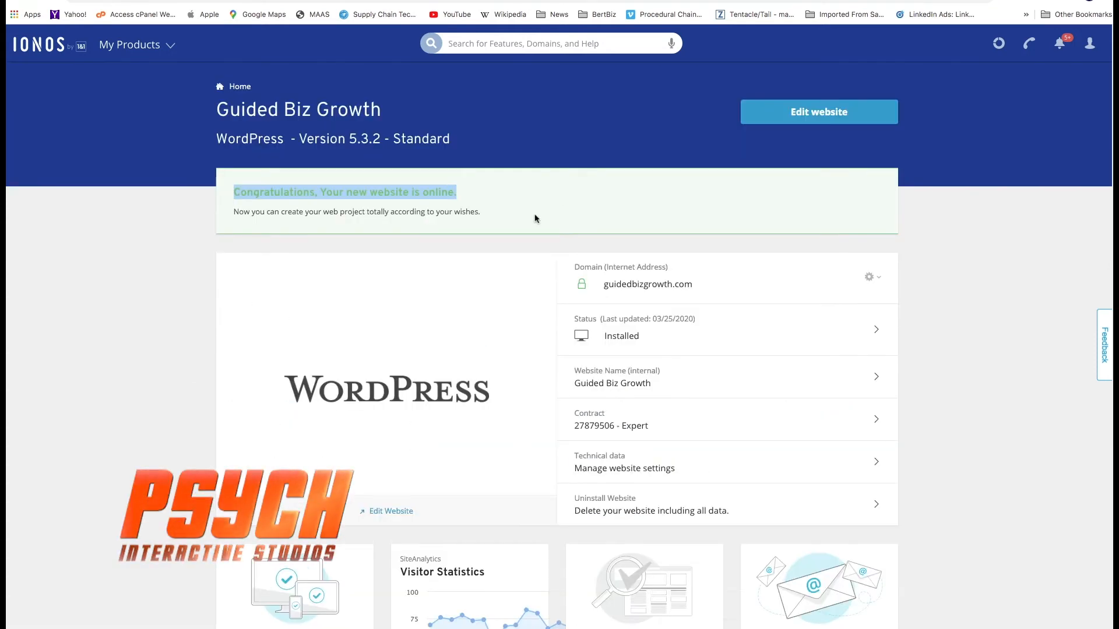
Step: Open the website for editing, log in to WordPress with Remember Me enabled and start the guided setup
click(830, 116)
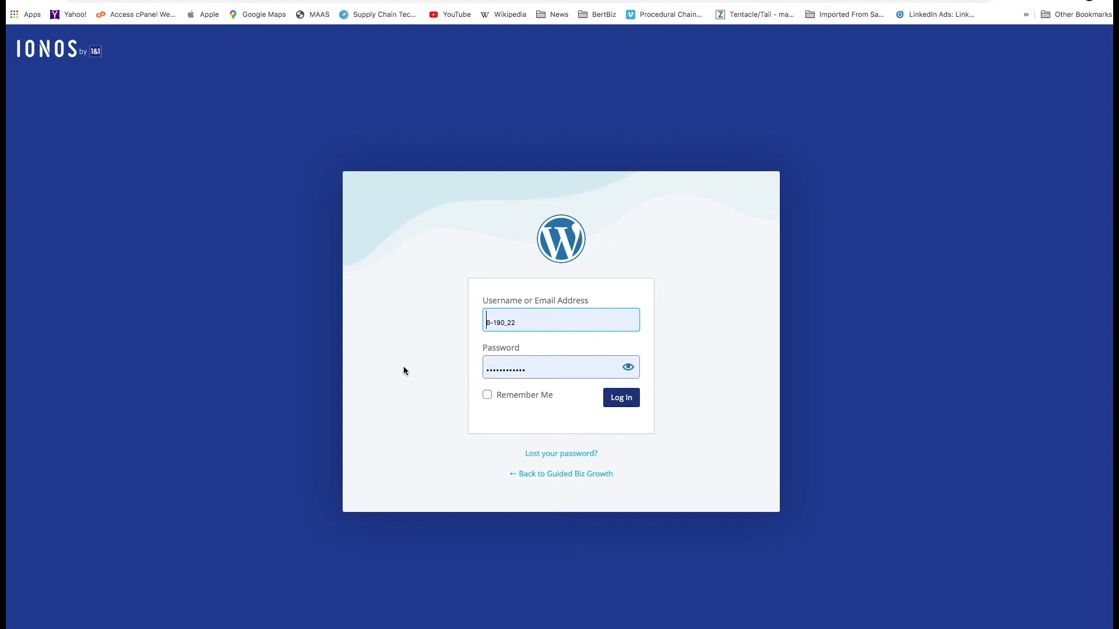
click(488, 395)
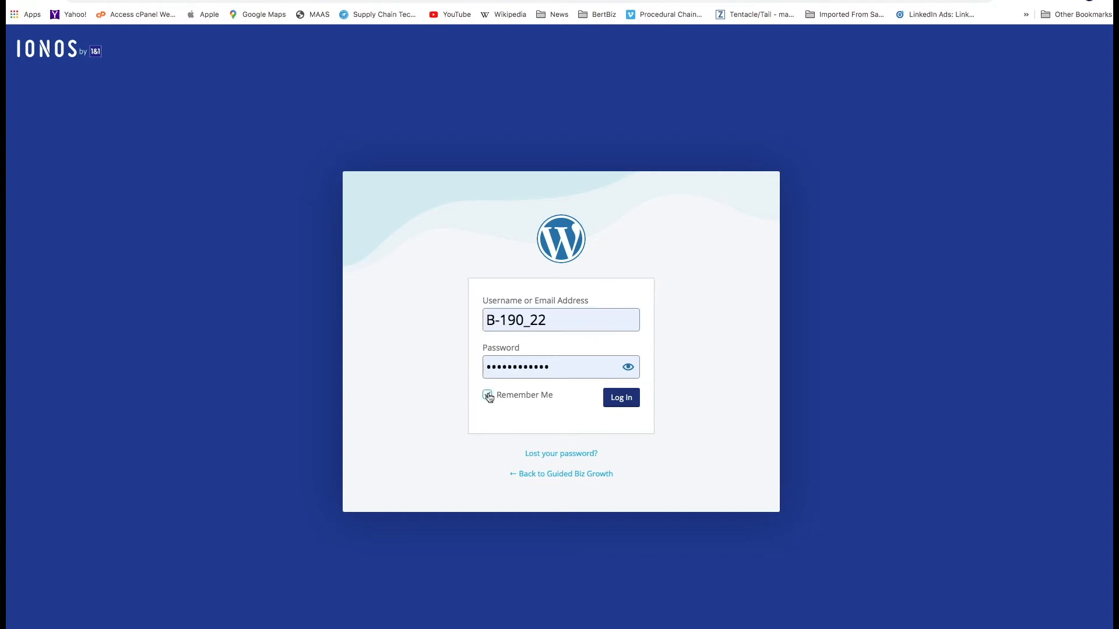
click(614, 402)
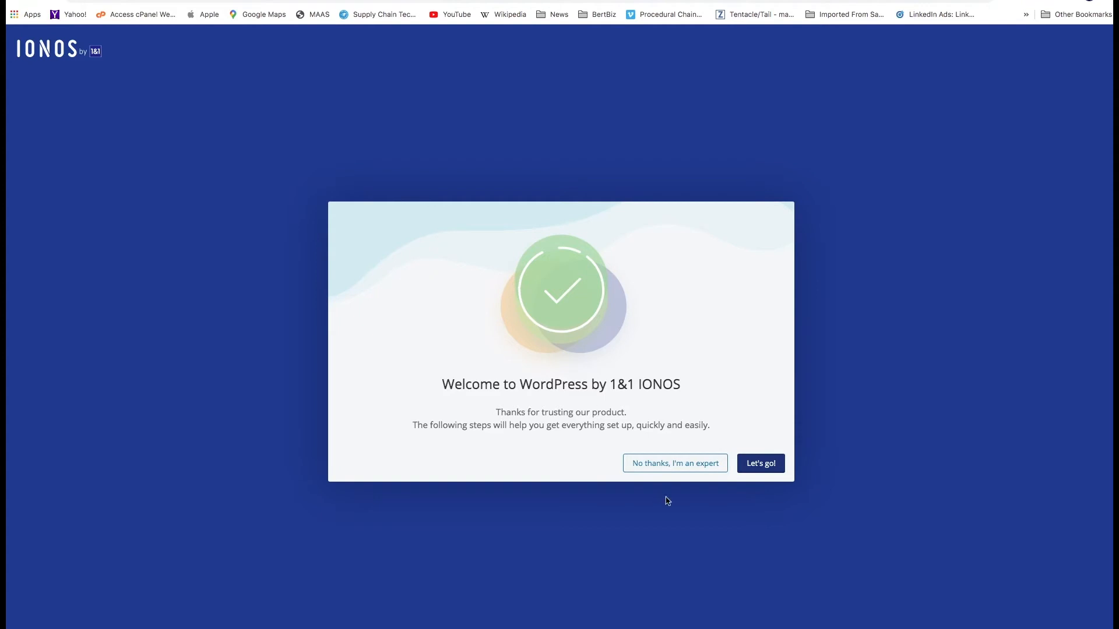
click(761, 464)
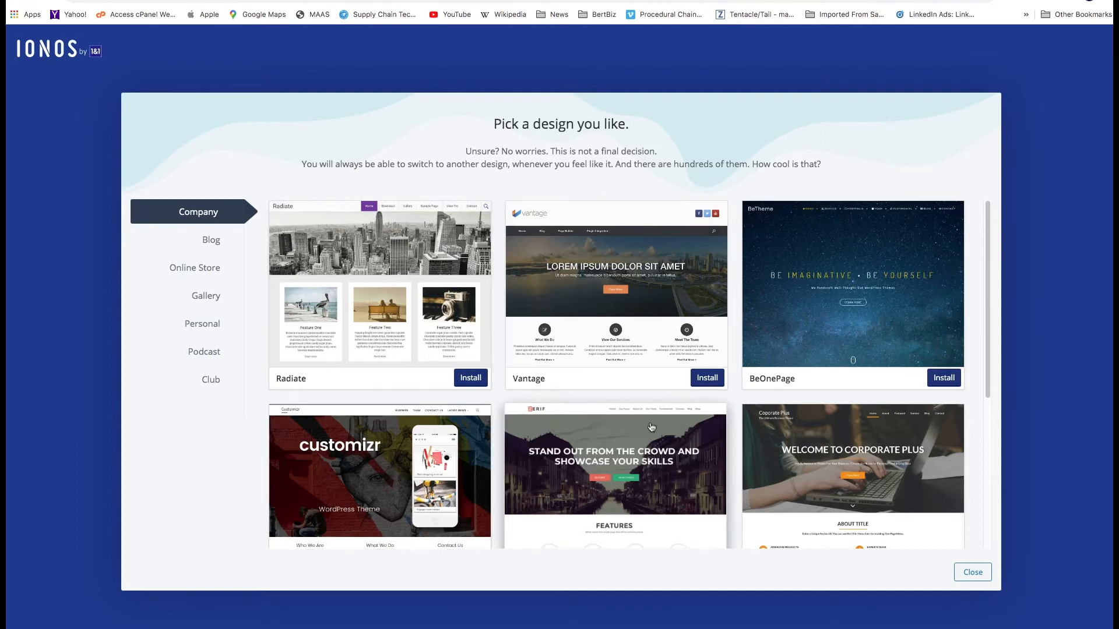
Step: Browse and compare the available designs in the Company and Blog categories
scroll(648, 429, down, 5)
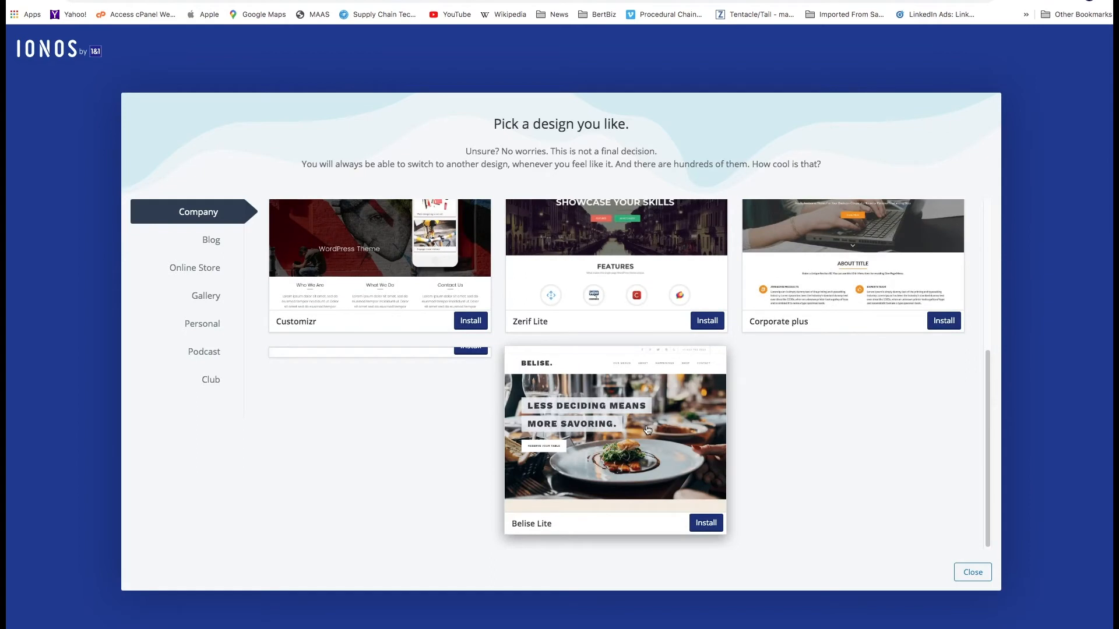
scroll(649, 430, up, 5)
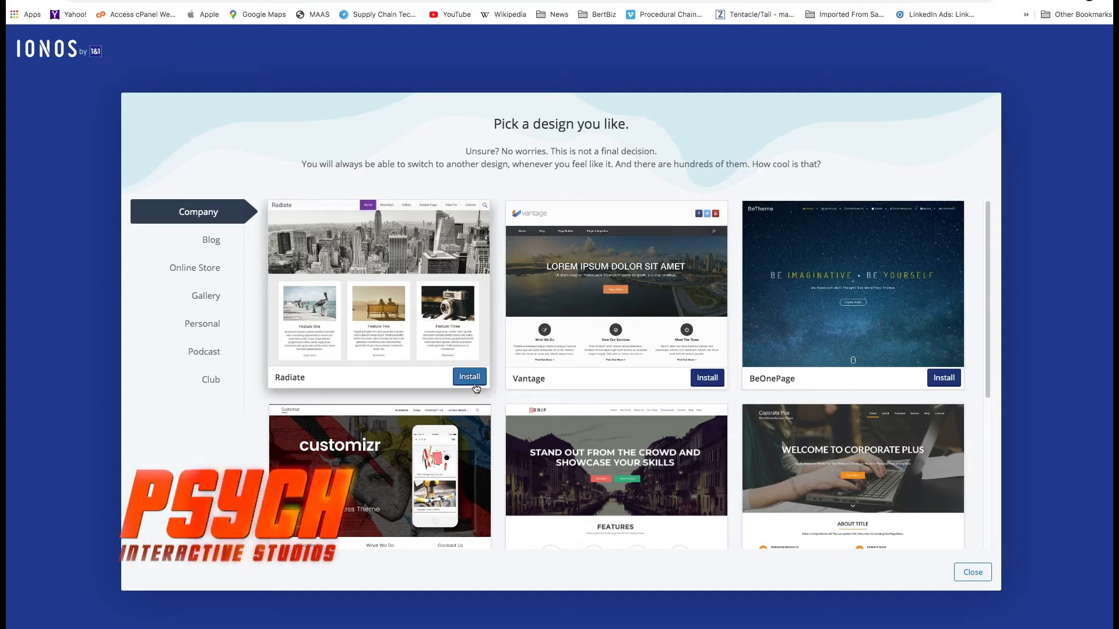
click(203, 244)
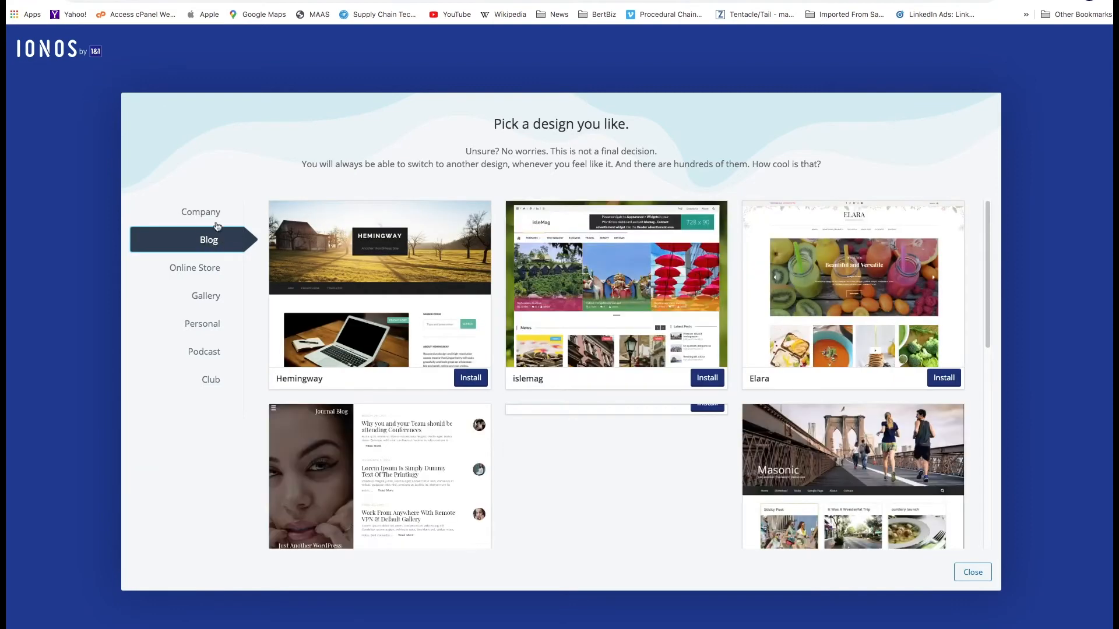
click(200, 214)
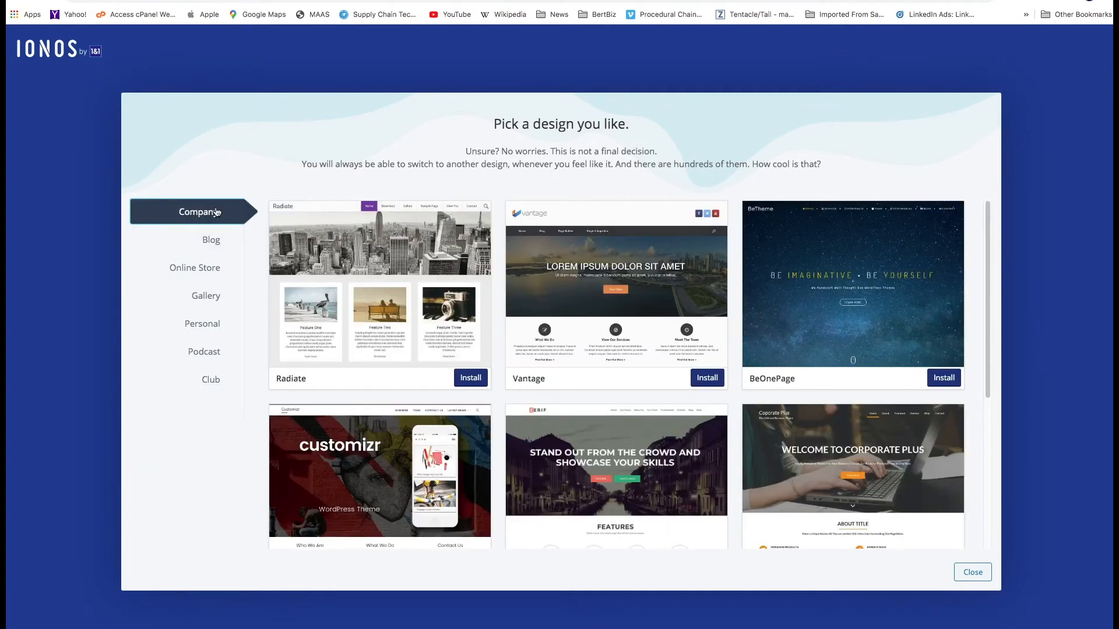
click(210, 245)
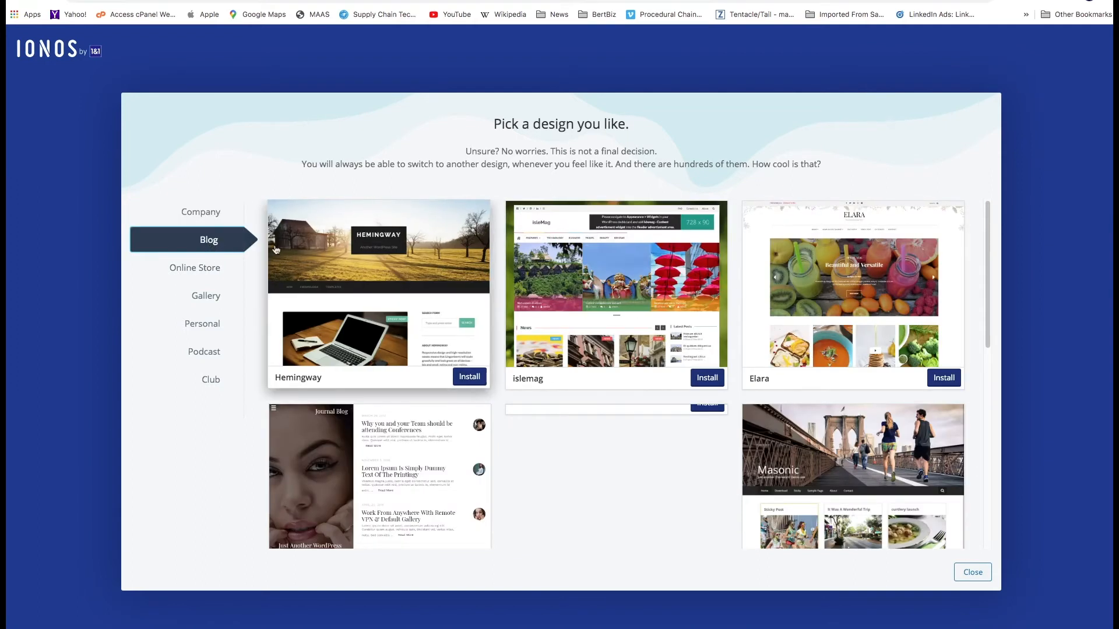
scroll(617, 344, down, 6)
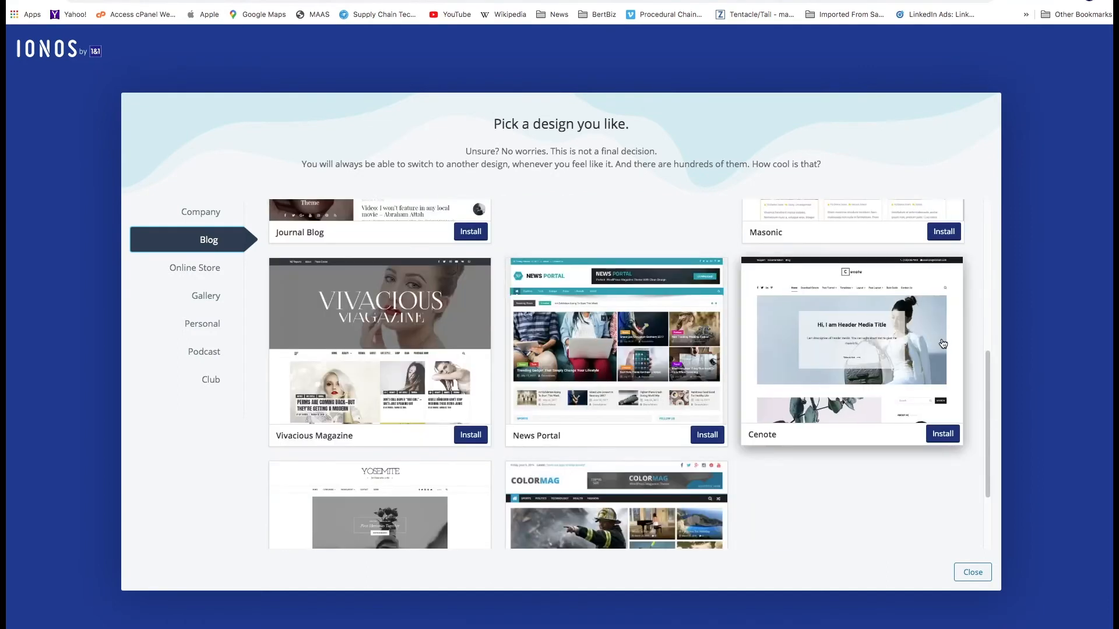
Step: Look through the remaining Blog designs and all the Online Store designs
scroll(396, 361, down, 2)
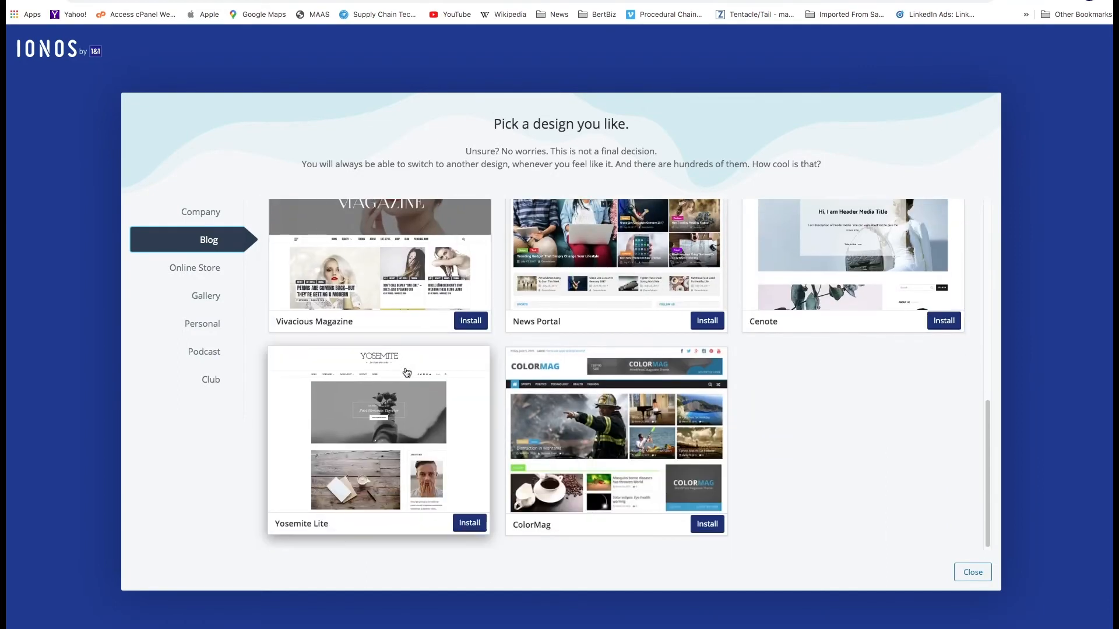
scroll(466, 365, up, 8)
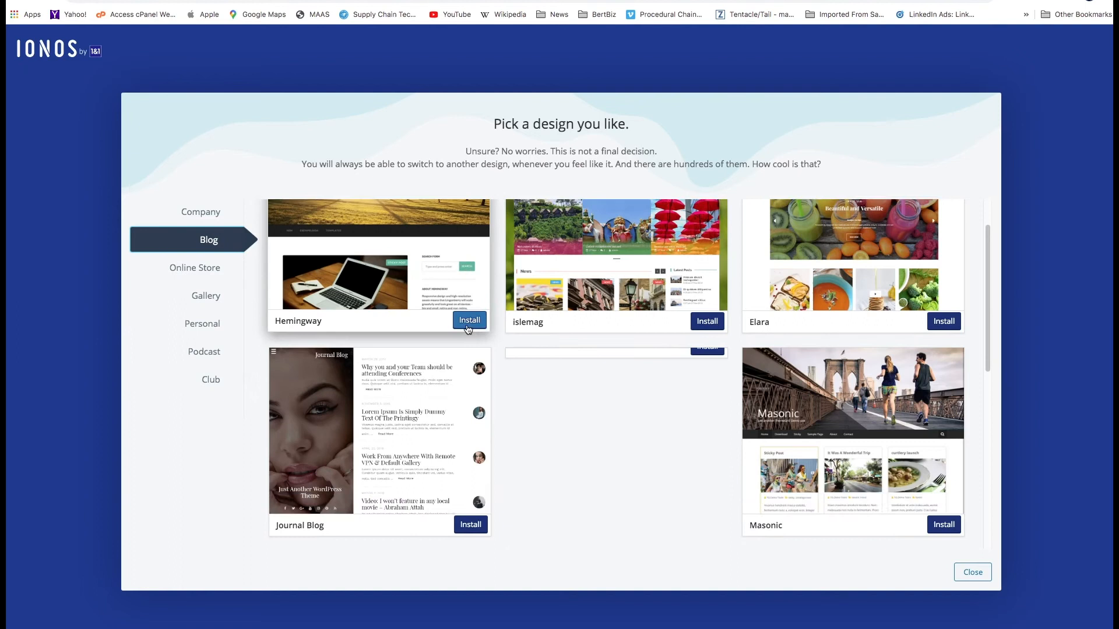
click(192, 267)
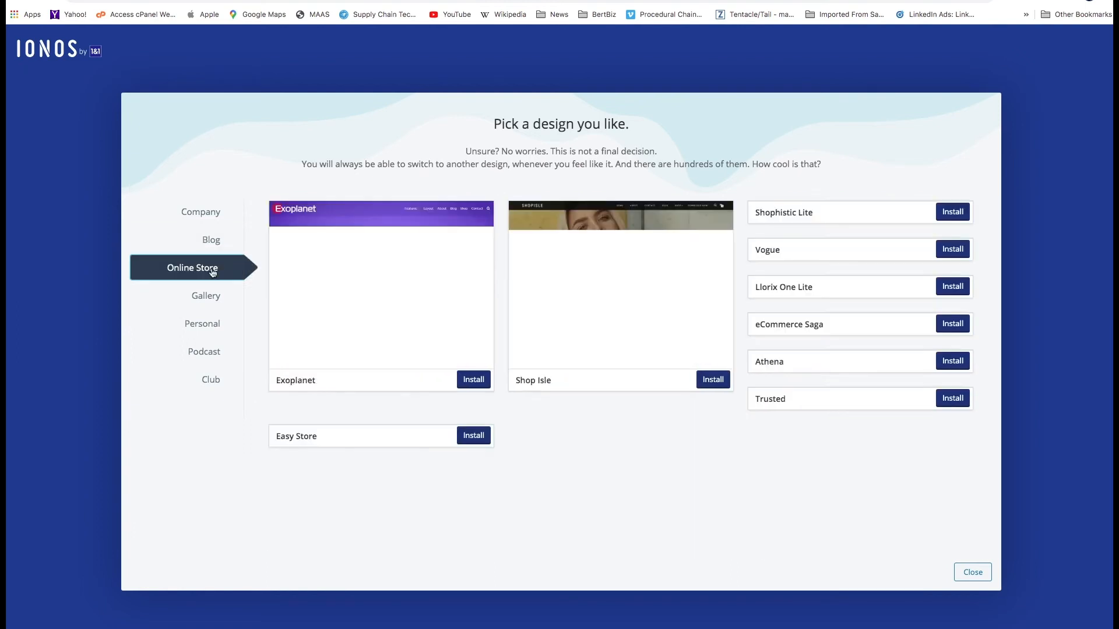
scroll(494, 347, down, 3)
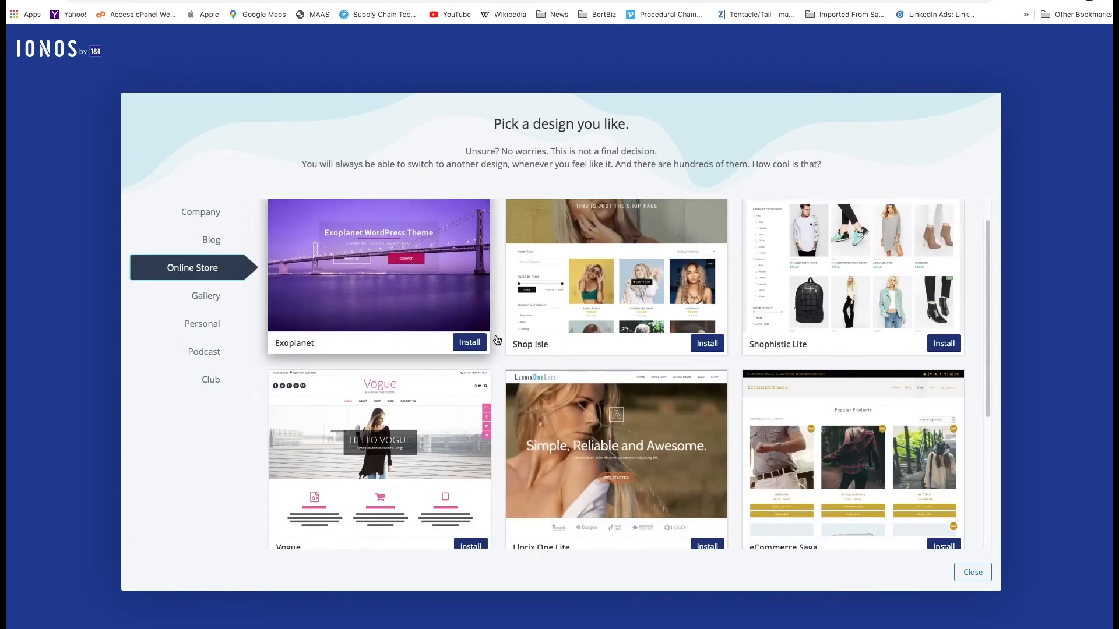
scroll(496, 344, down, 2)
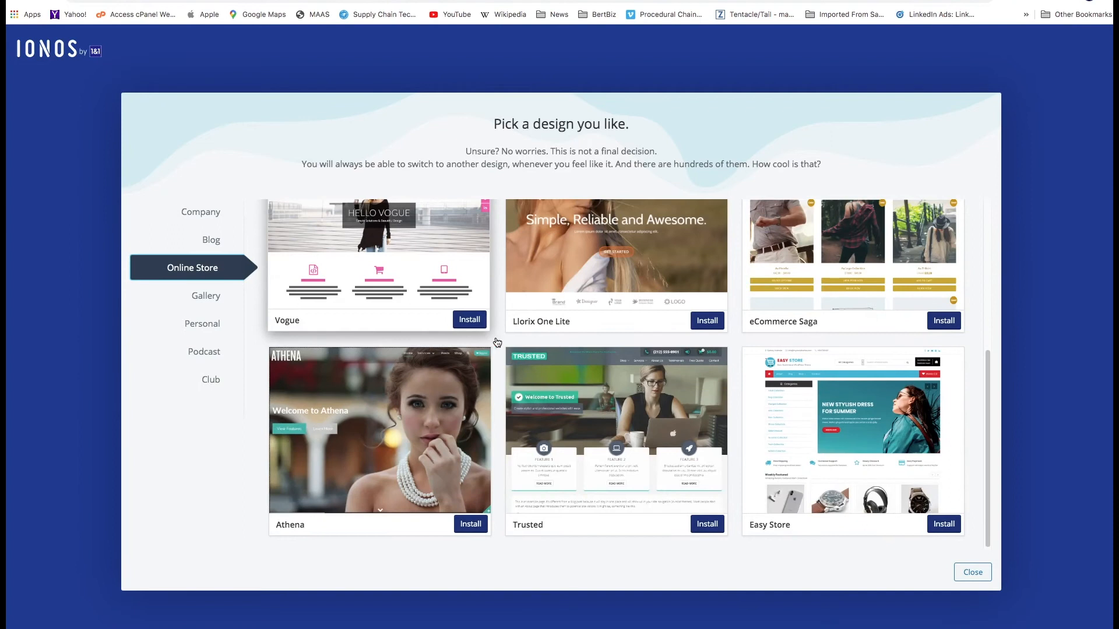
scroll(496, 342, up, 5)
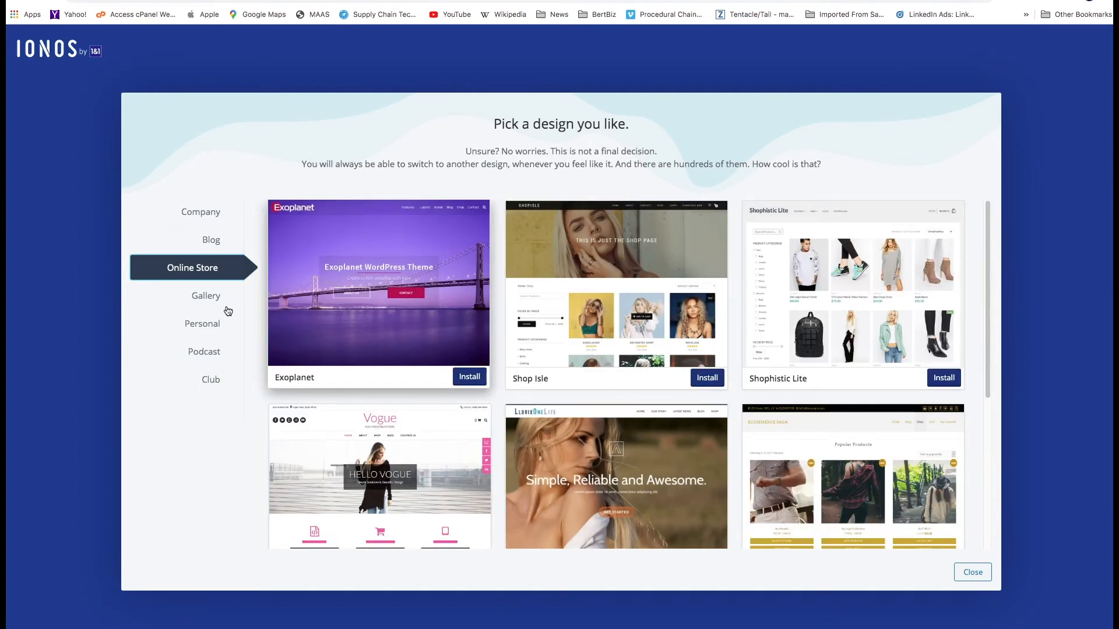
Step: Pass through the Gallery and Personal categories and examine the full range of Podcast designs
click(204, 297)
click(206, 325)
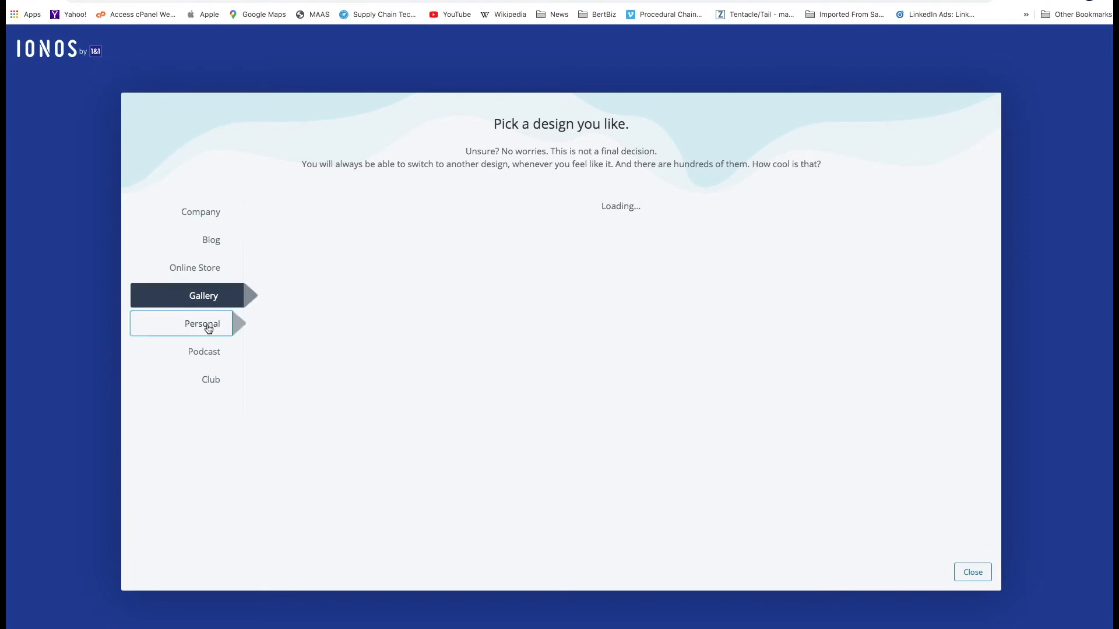
click(210, 358)
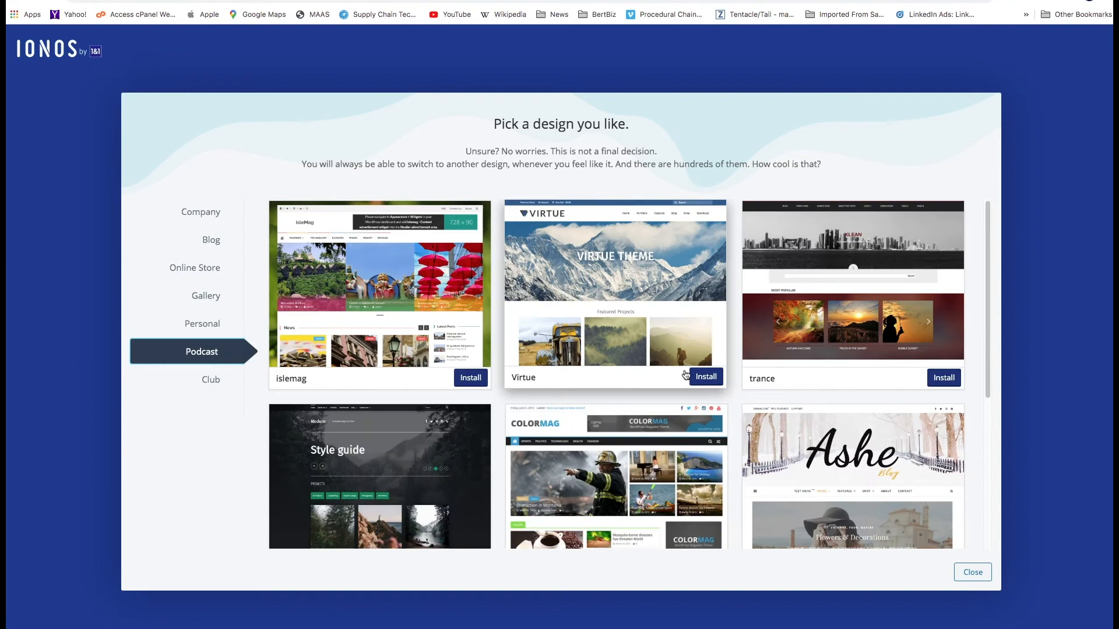
scroll(685, 373, down, 3)
scroll(681, 369, up, 3)
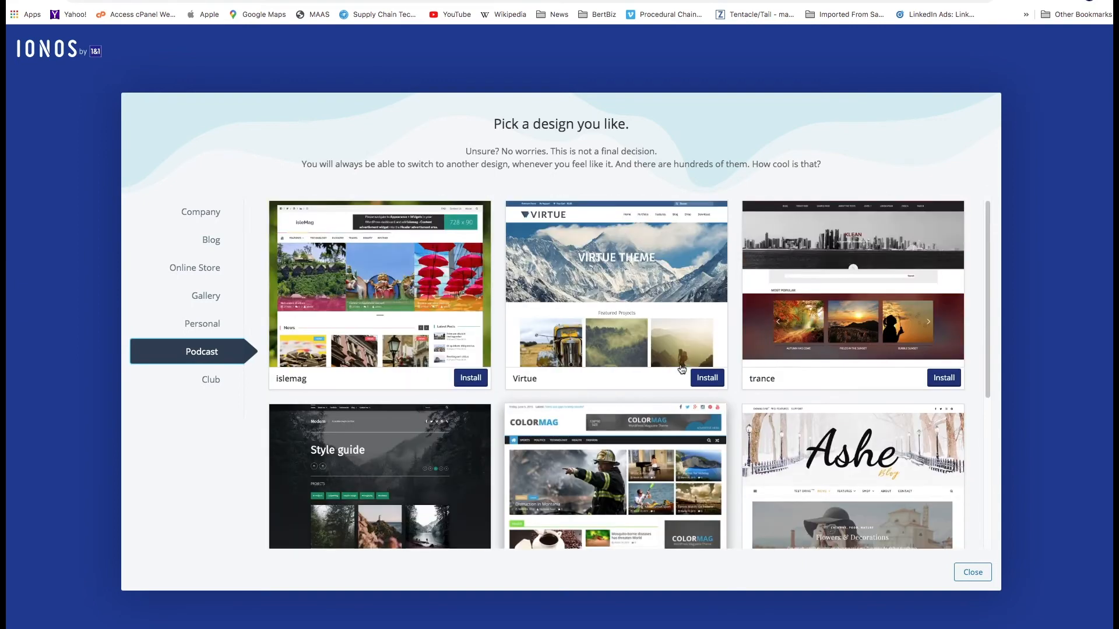
scroll(500, 392, down, 10)
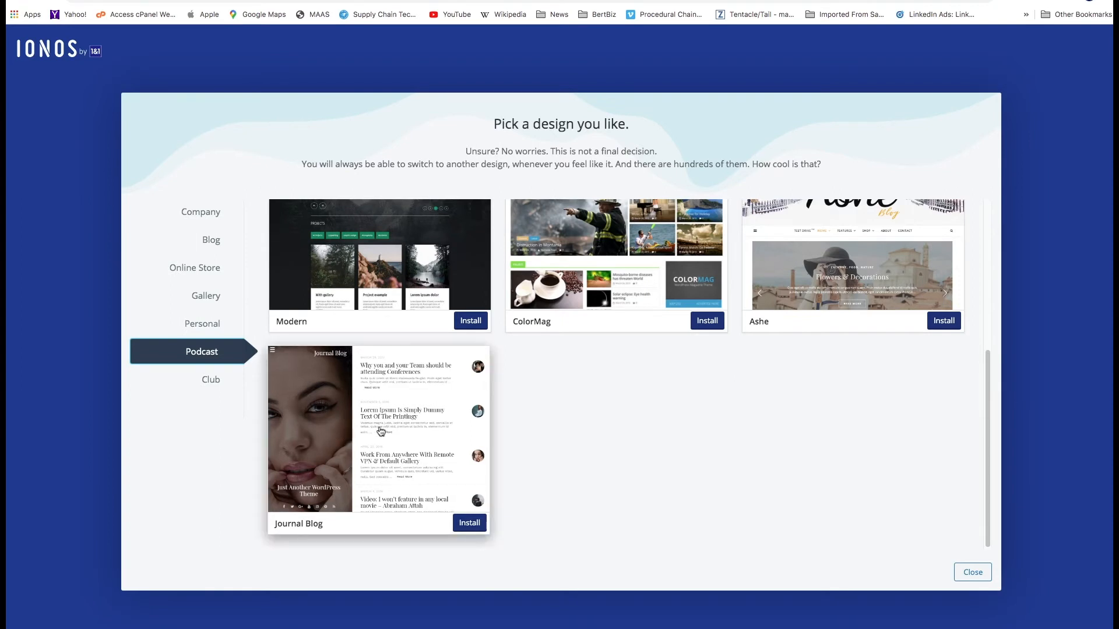
scroll(379, 429, up, 5)
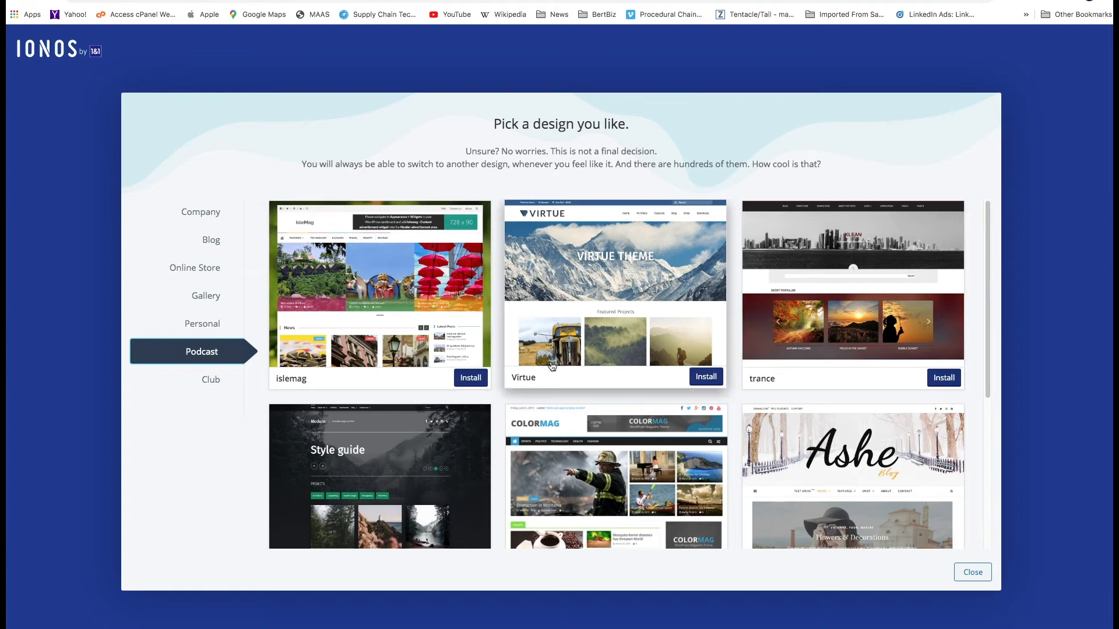
Step: Look over the Club designs and compare them with the Podcast designs
click(216, 380)
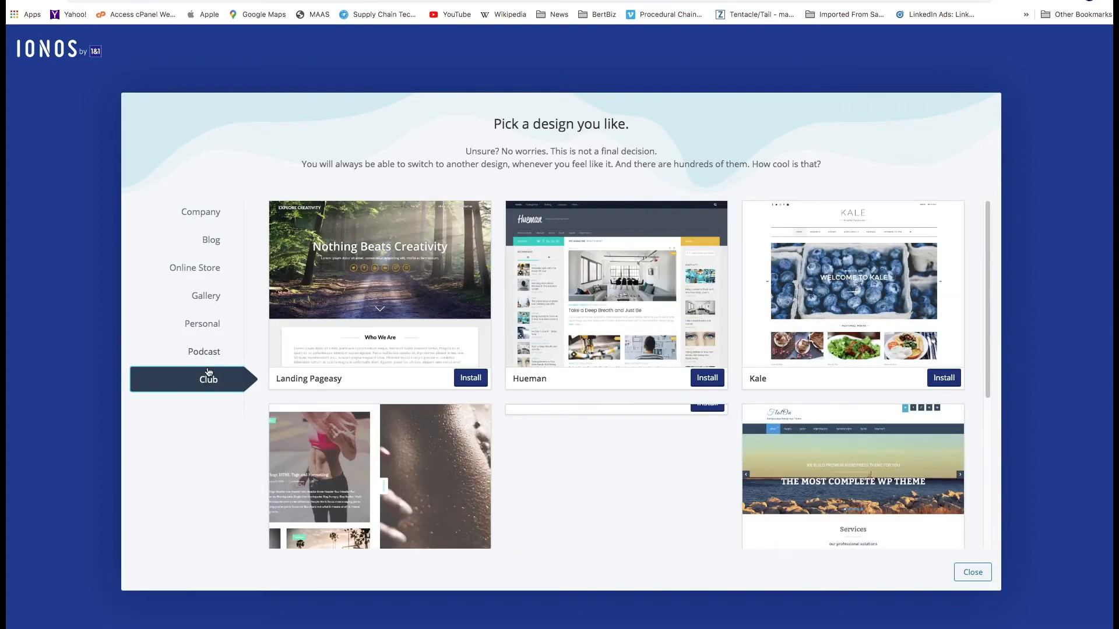
scroll(392, 380, down, 1)
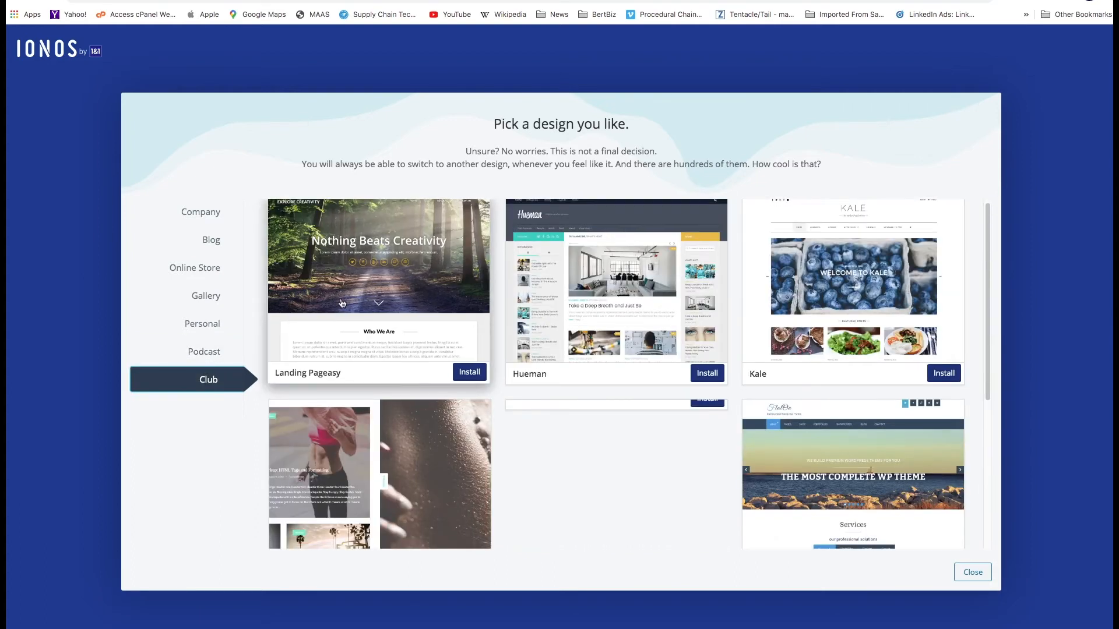
scroll(383, 301, down, 2)
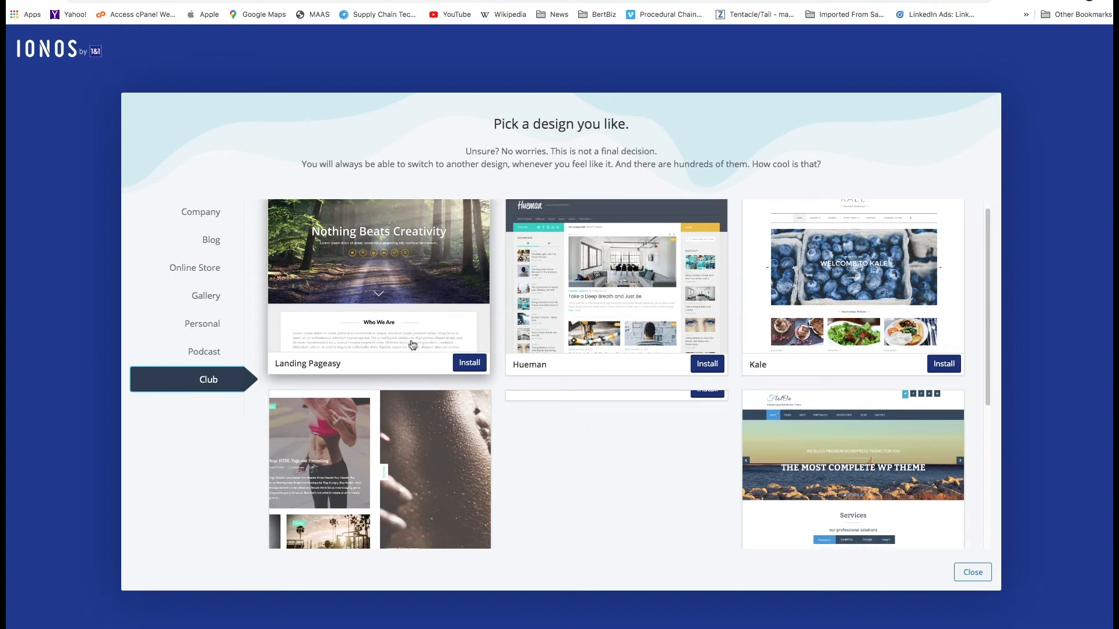
scroll(638, 356, up, 3)
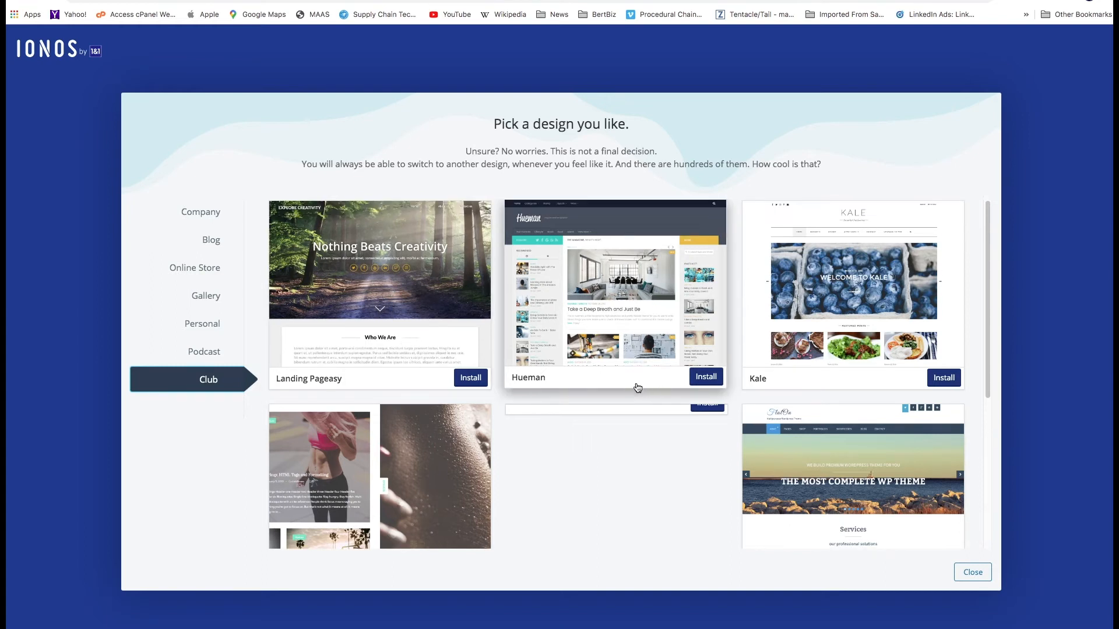
click(212, 353)
scroll(438, 400, down, 5)
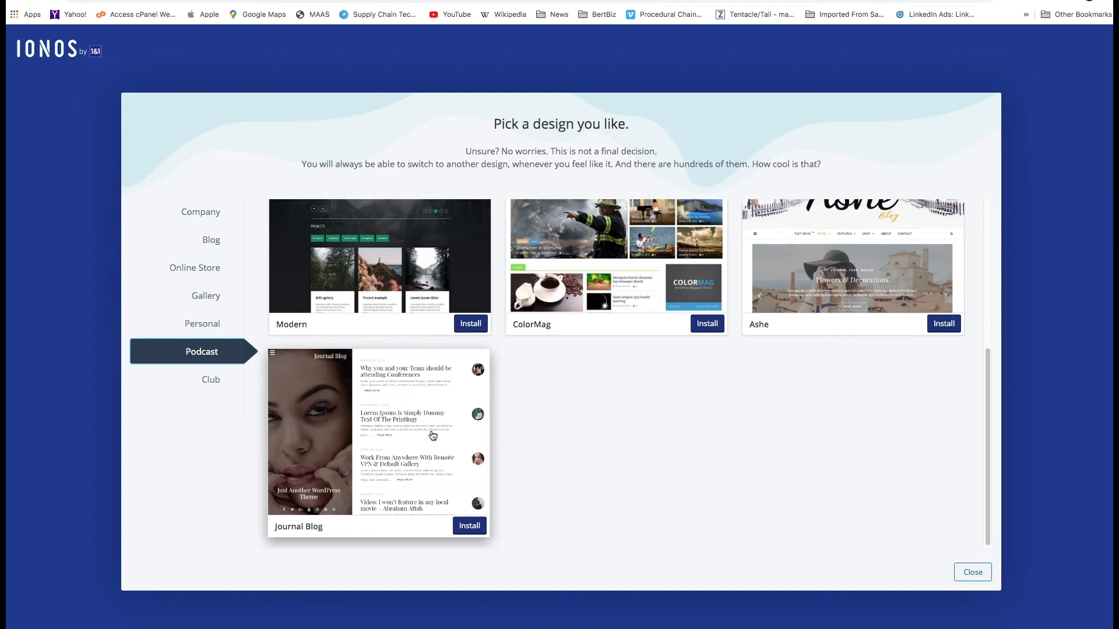
scroll(436, 421, up, 5)
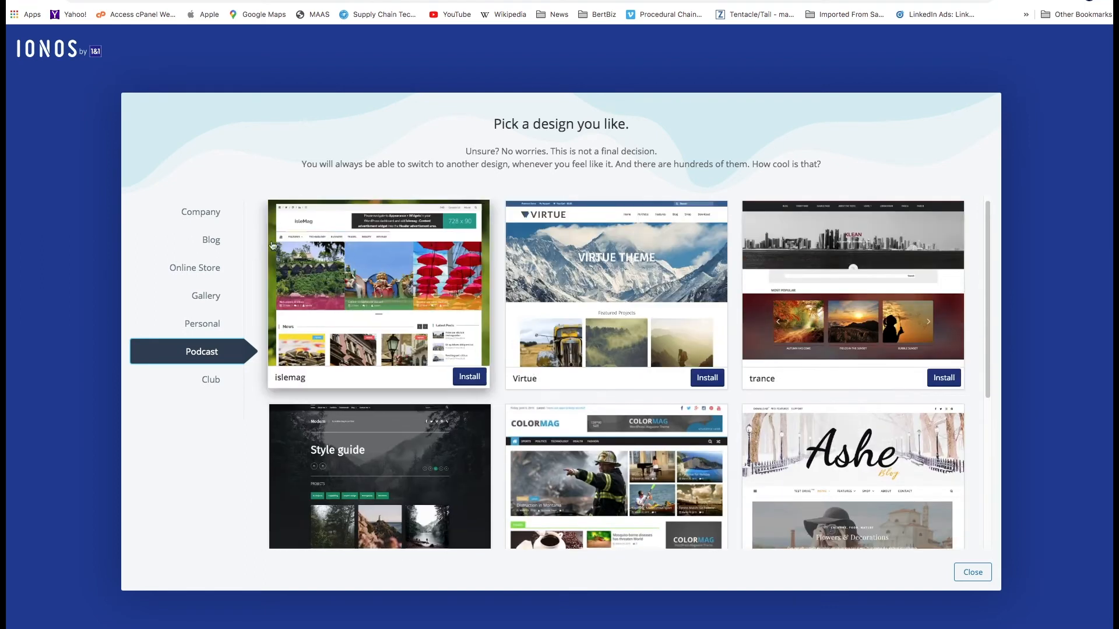
Step: Examine the designs in the Personal category from first to last
click(215, 325)
click(213, 381)
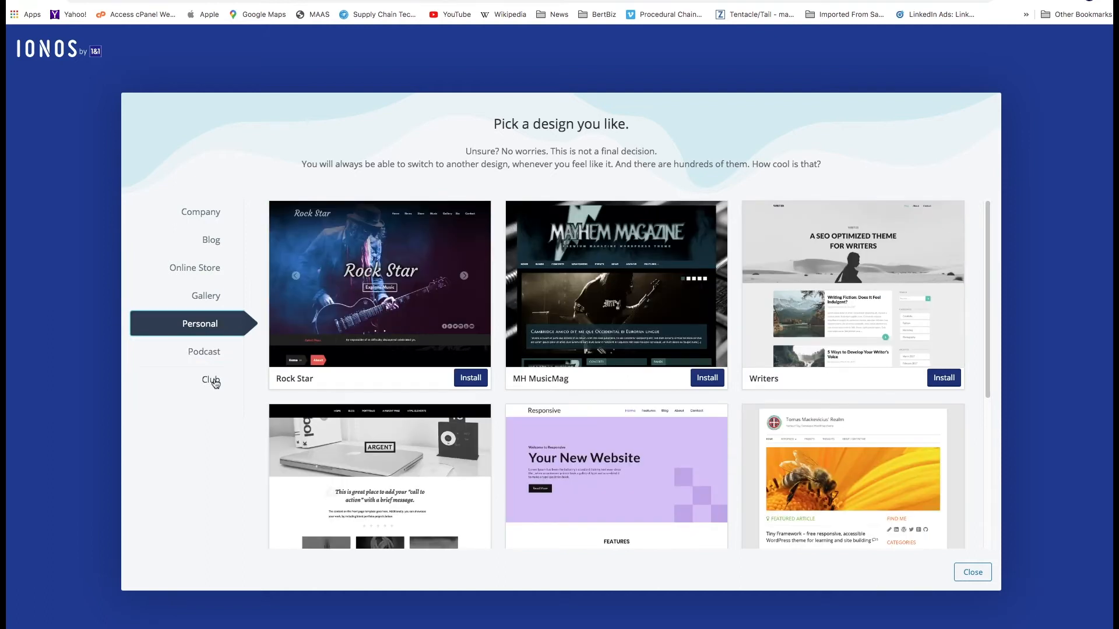
click(210, 334)
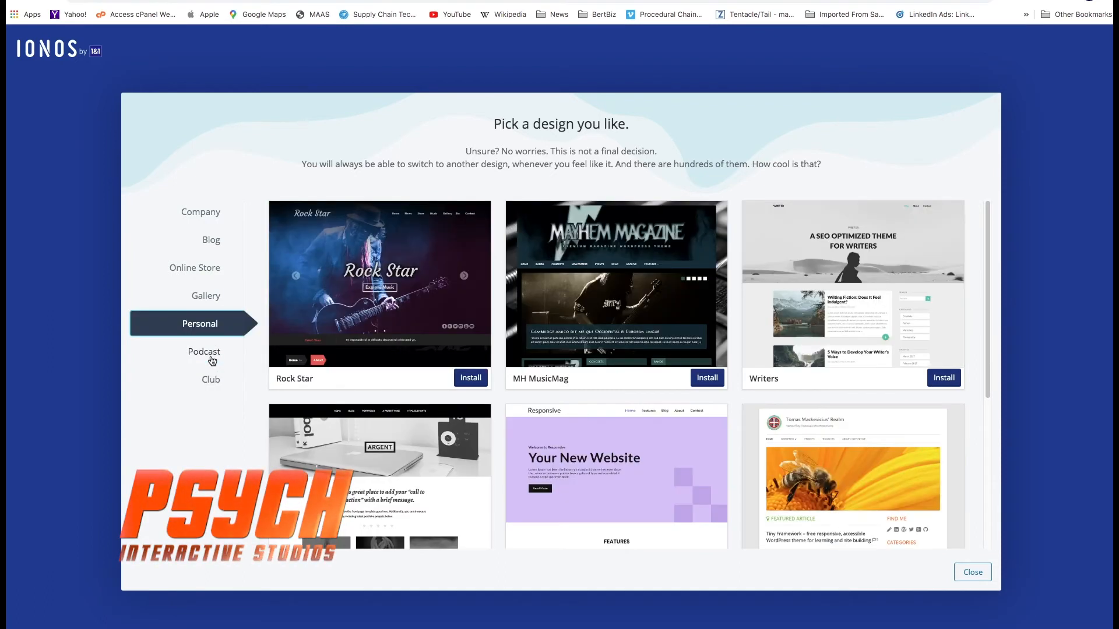
scroll(503, 342, down, 2)
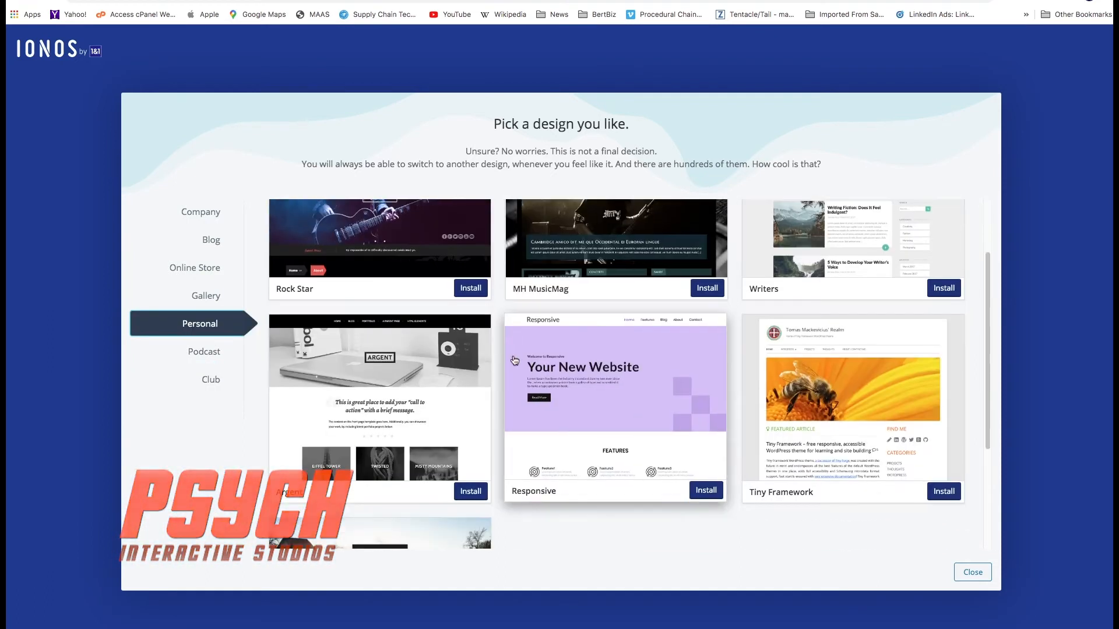
scroll(507, 350, down, 3)
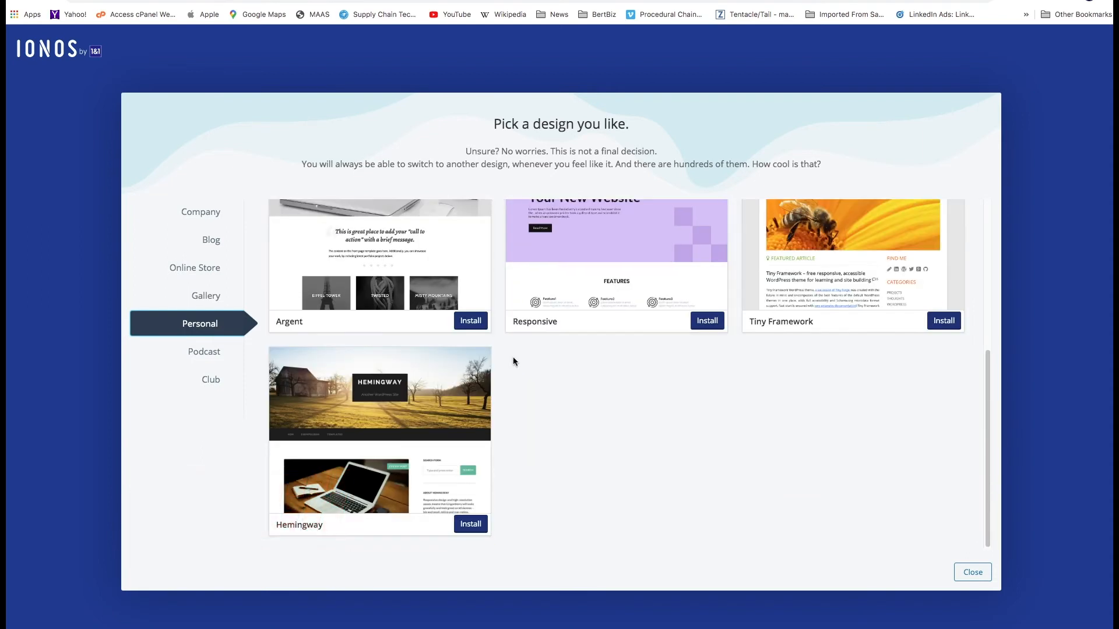
scroll(523, 375, up, 3)
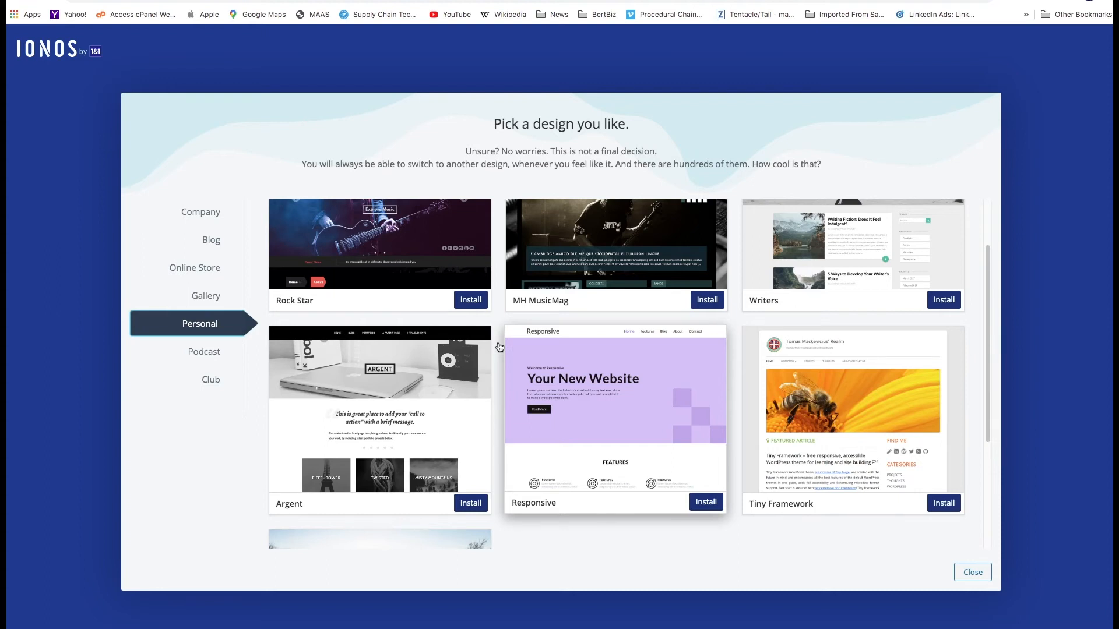
scroll(500, 355, up, 2)
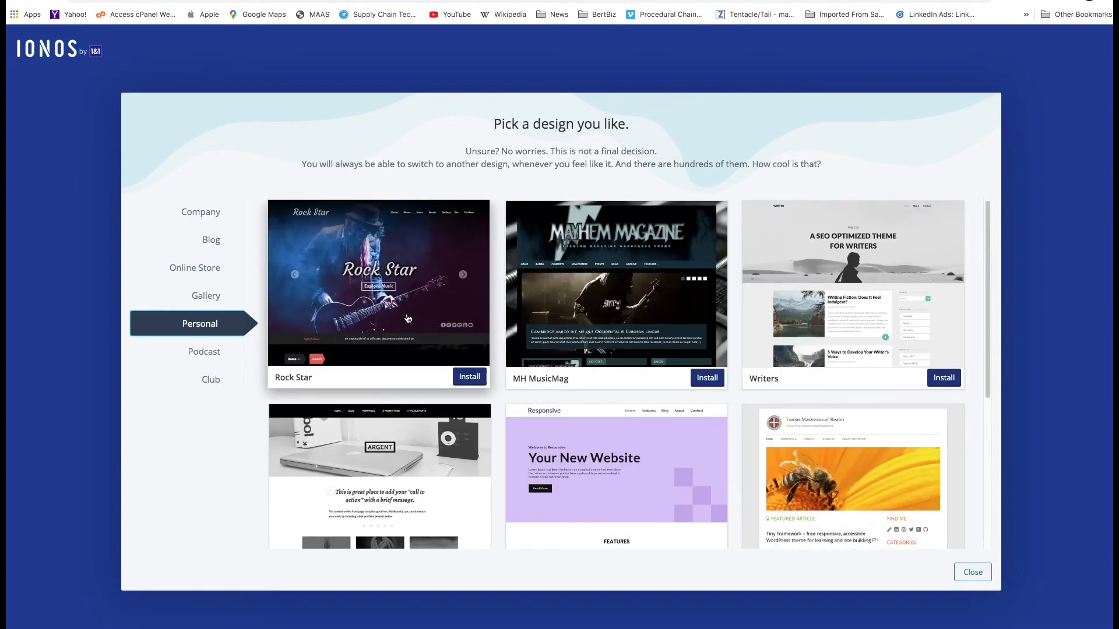
Step: Revisit the Podcast, Club and Blog categories to compare their designs before choosing one
click(208, 352)
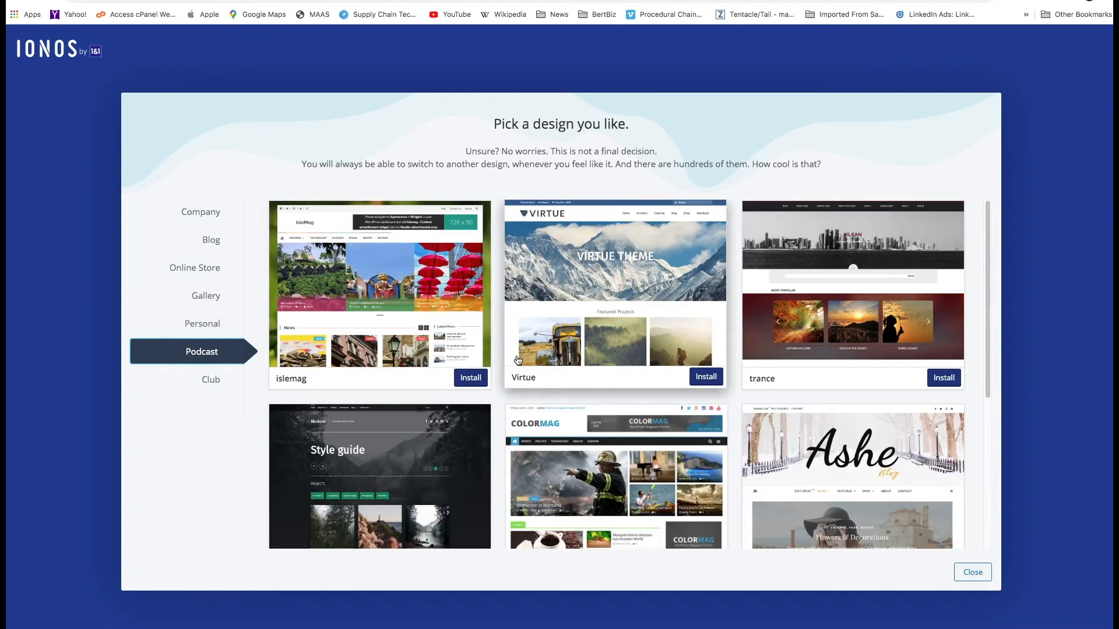
scroll(498, 407, down, 3)
scroll(498, 408, up, 3)
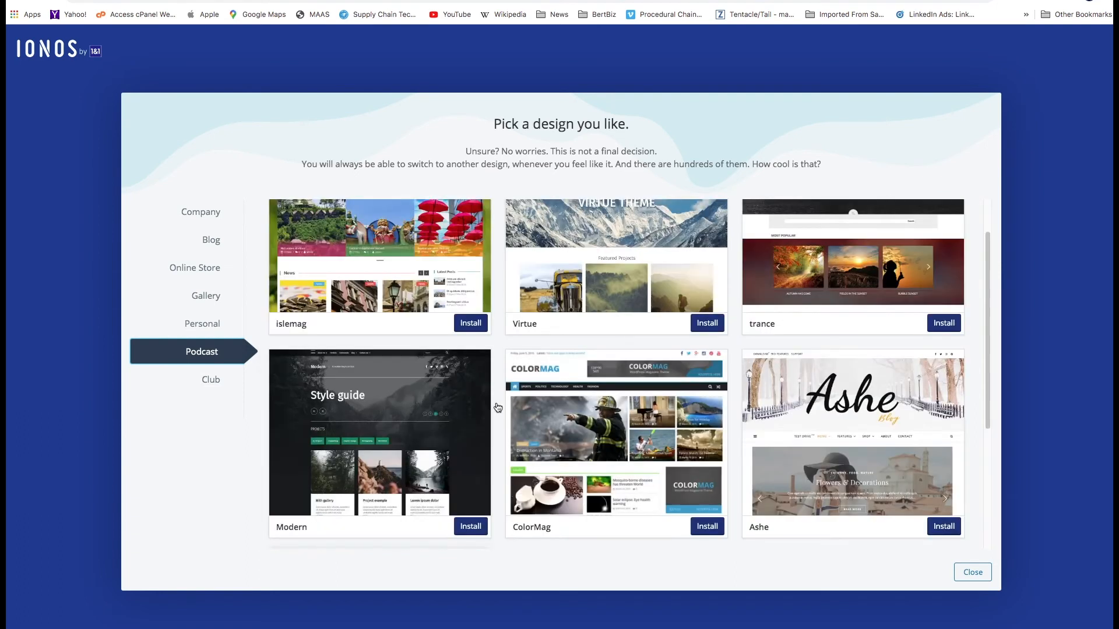
scroll(498, 407, down, 3)
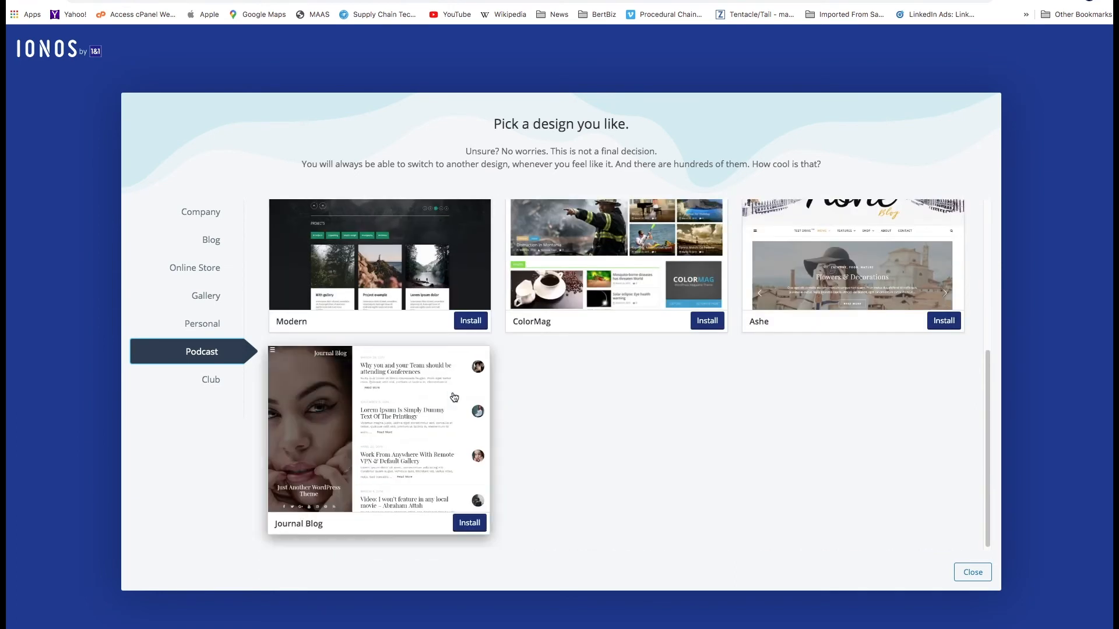
click(208, 382)
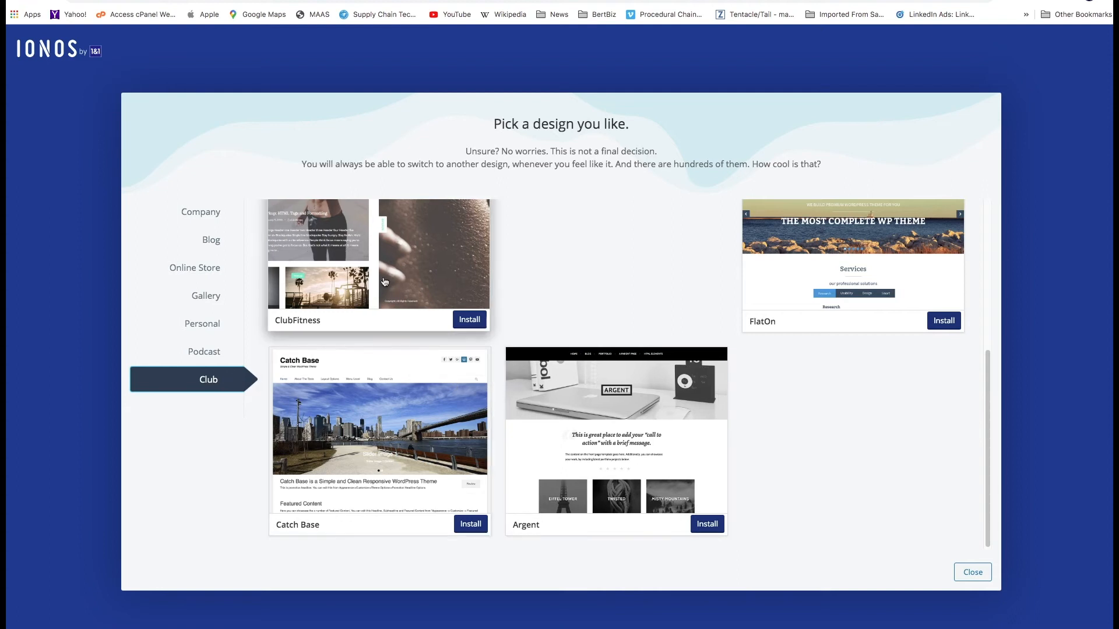
click(222, 351)
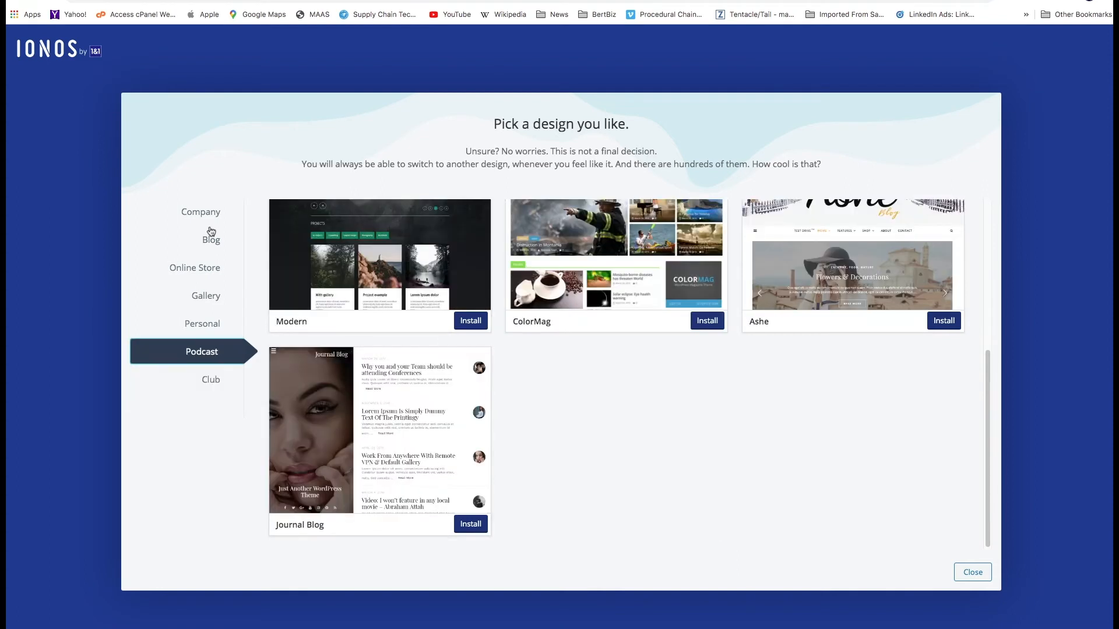
click(210, 240)
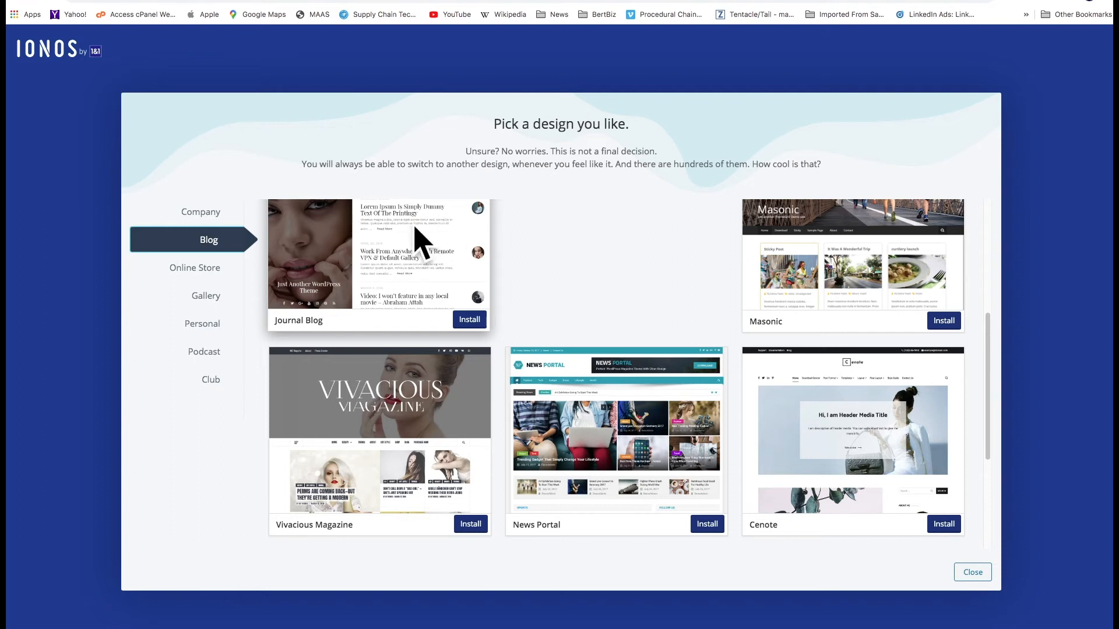
scroll(369, 315, down, 1)
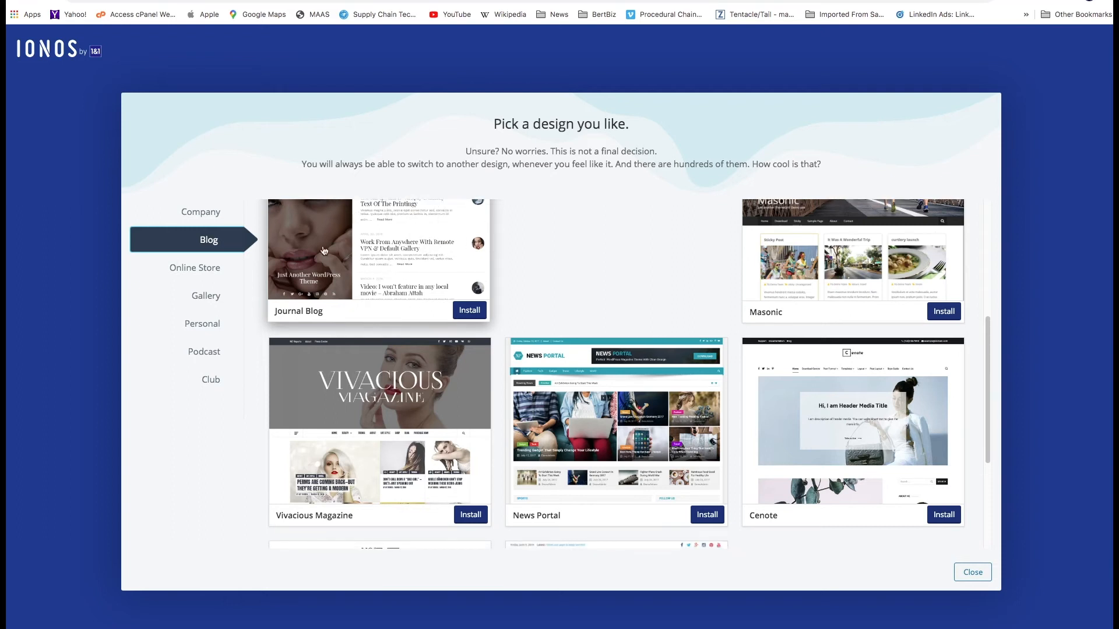
click(218, 356)
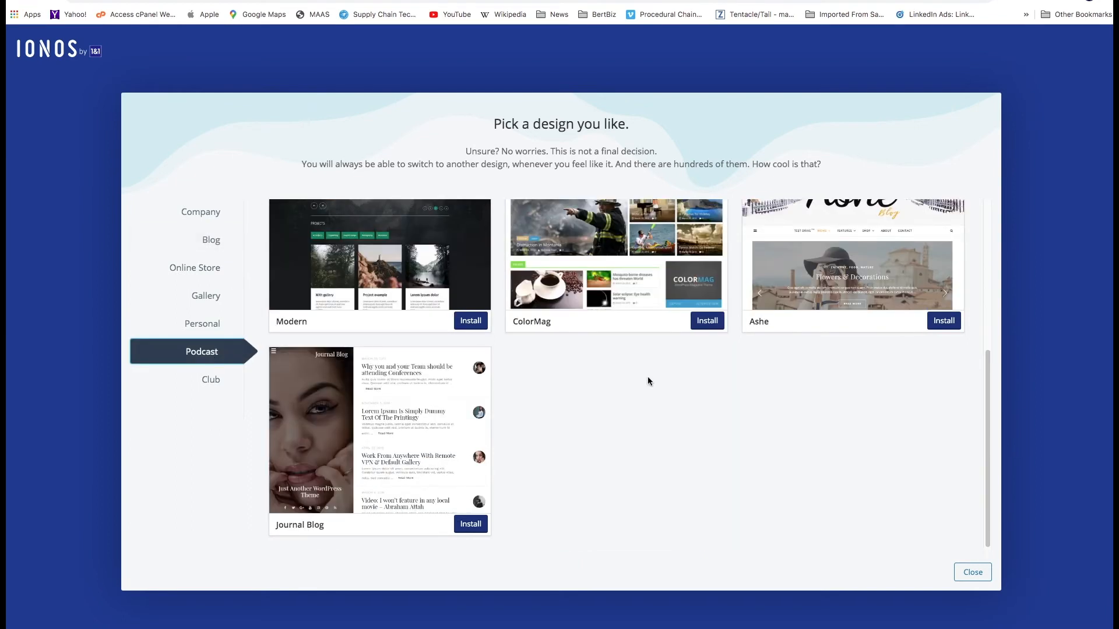
scroll(647, 376, up, 5)
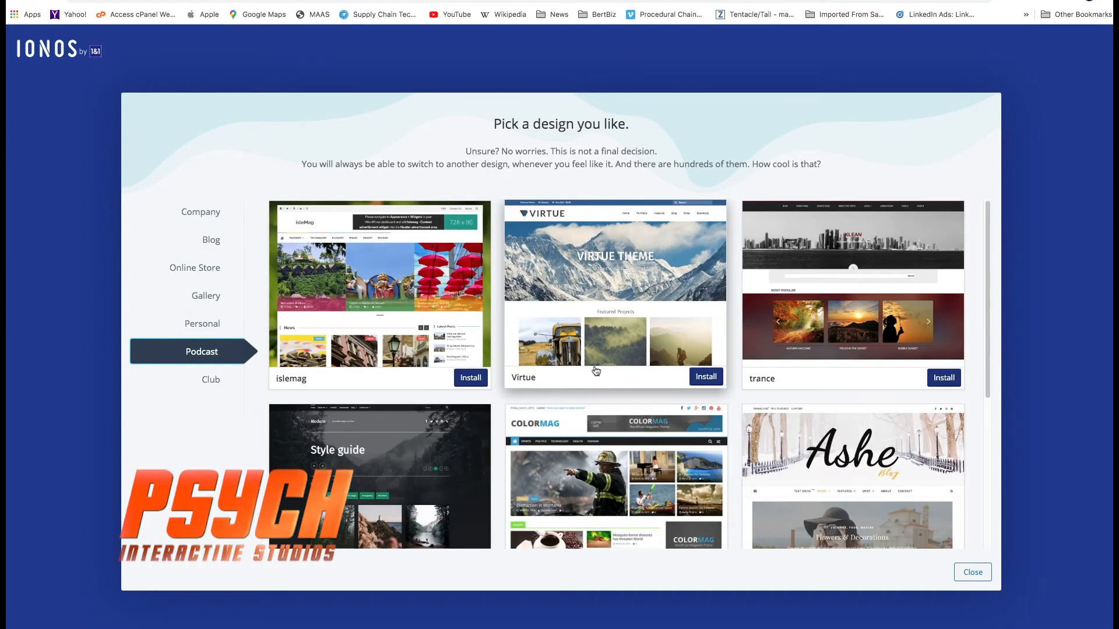
Step: Install the islemag design from the Blog category and read the Customizer welcome message
click(211, 241)
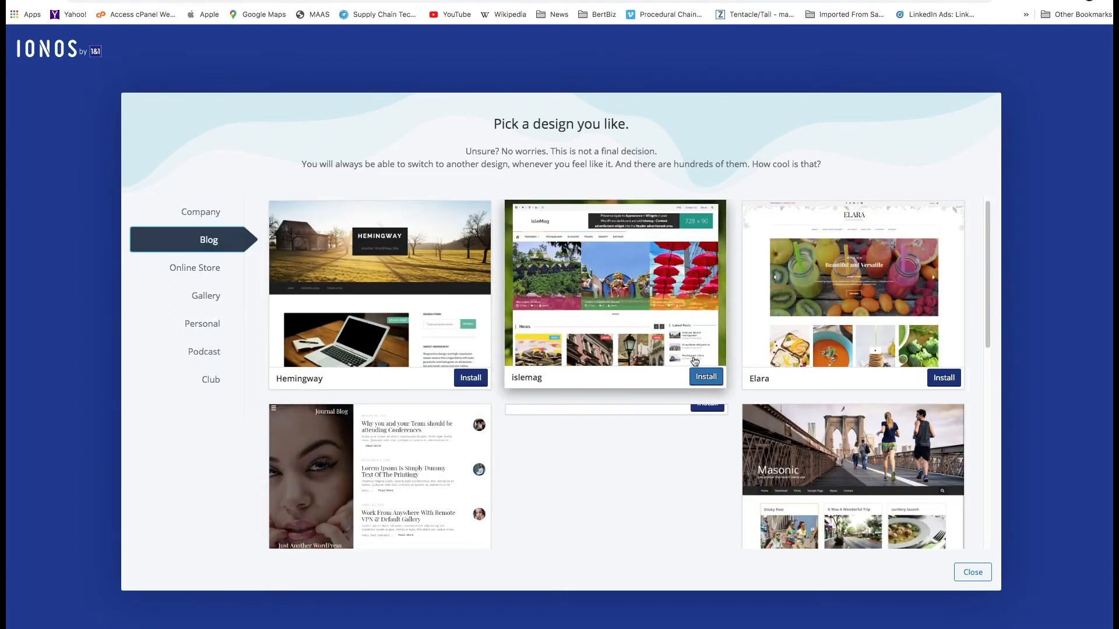
click(710, 378)
click(711, 380)
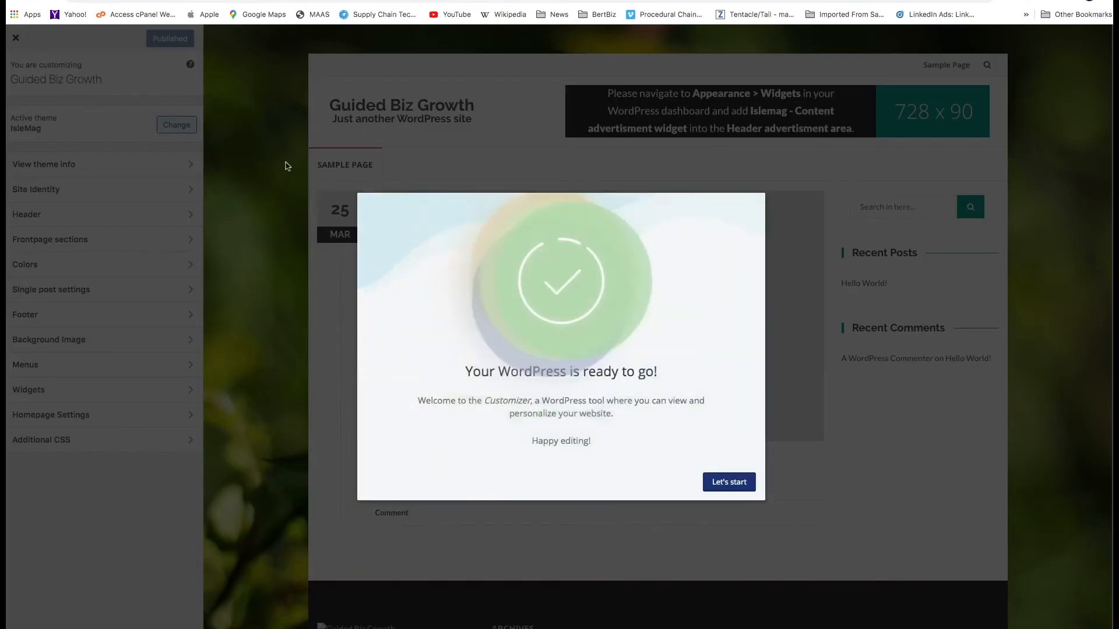
drag(583, 372, 706, 401)
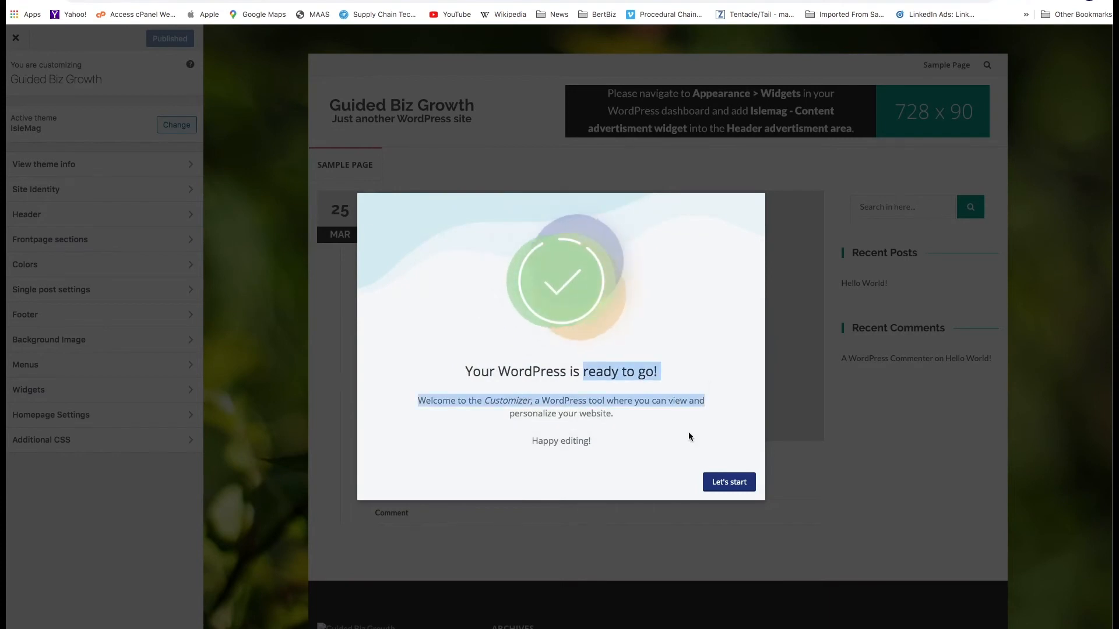
Step: Dismiss the Customizer welcome message and look over the Hello world! post in the site preview
click(732, 490)
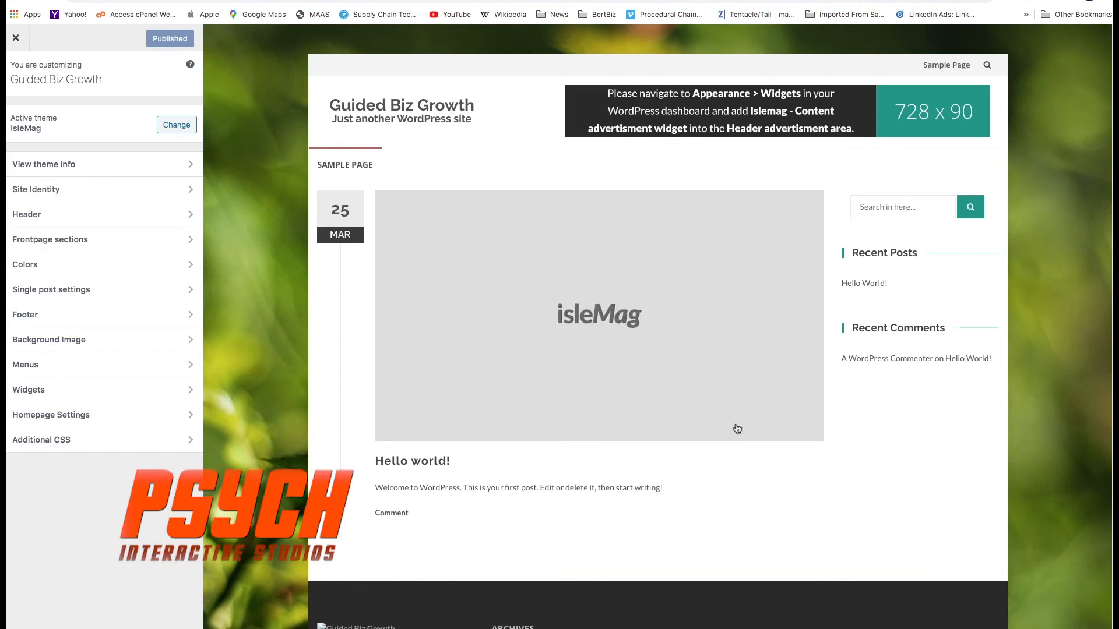
drag(347, 106, 424, 105)
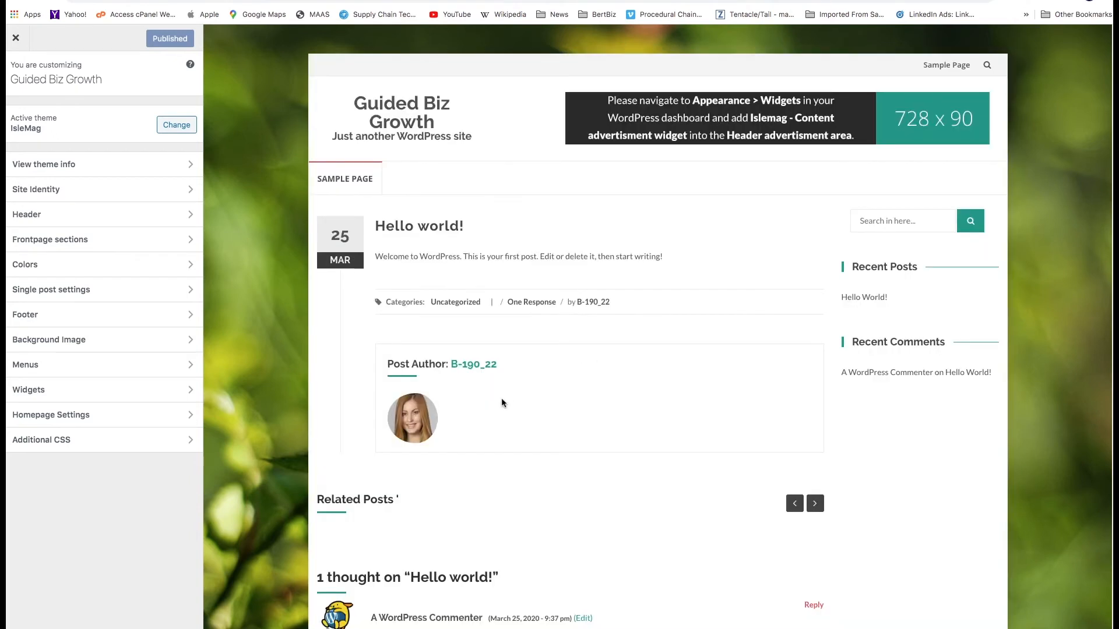
scroll(438, 339, down, 6)
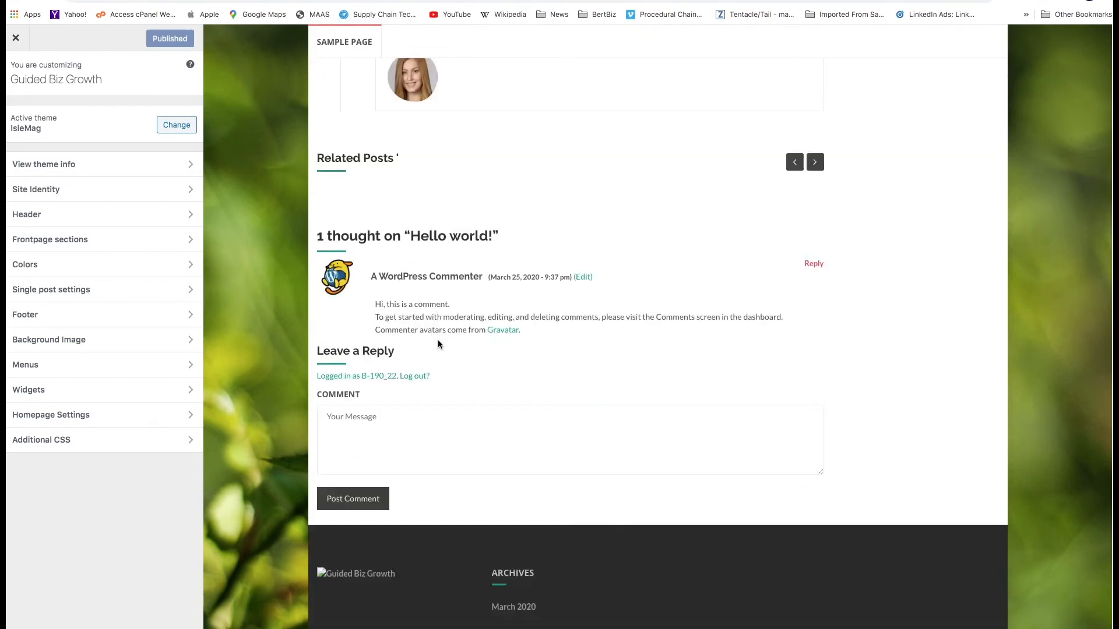
scroll(438, 339, up, 4)
scroll(439, 341, up, 3)
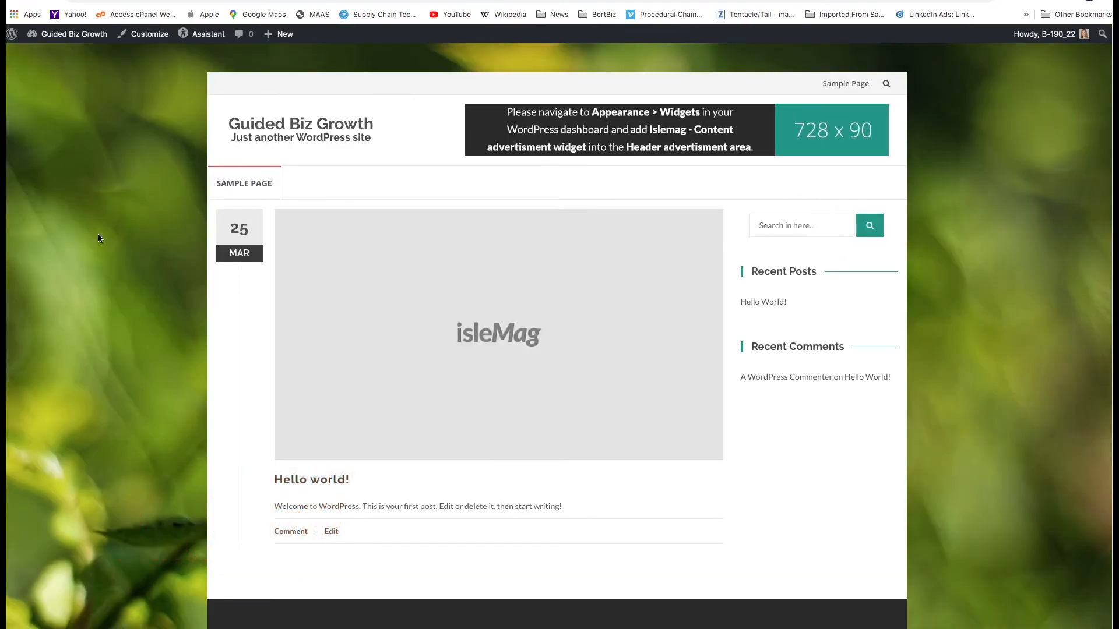
Step: Look over the live site's front page from the header to the footer
scroll(97, 233, down, 5)
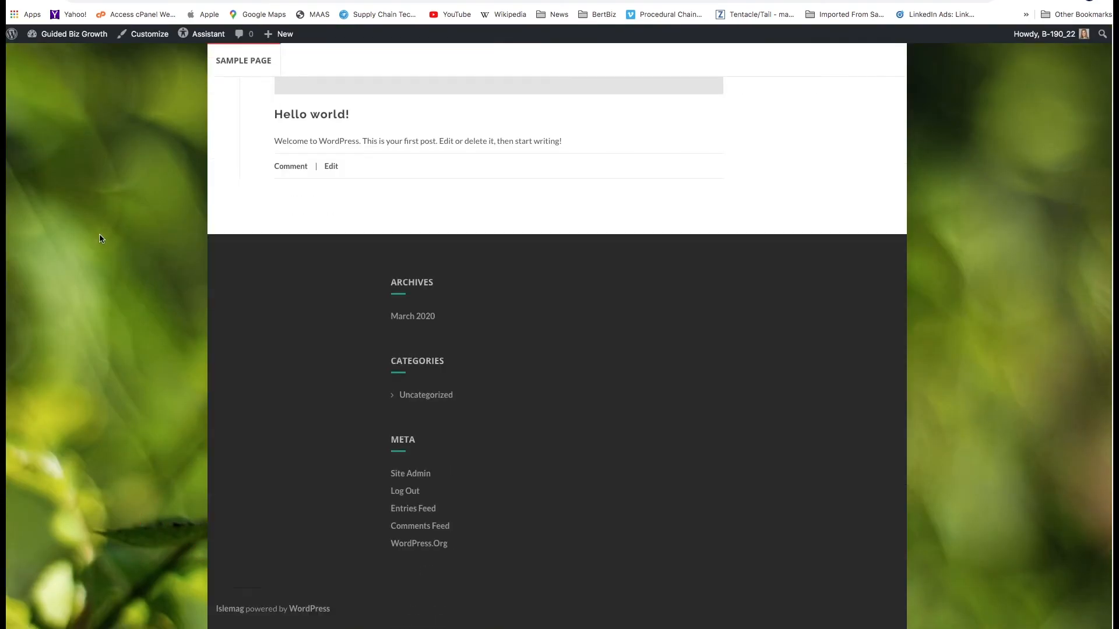
scroll(99, 233, up, 6)
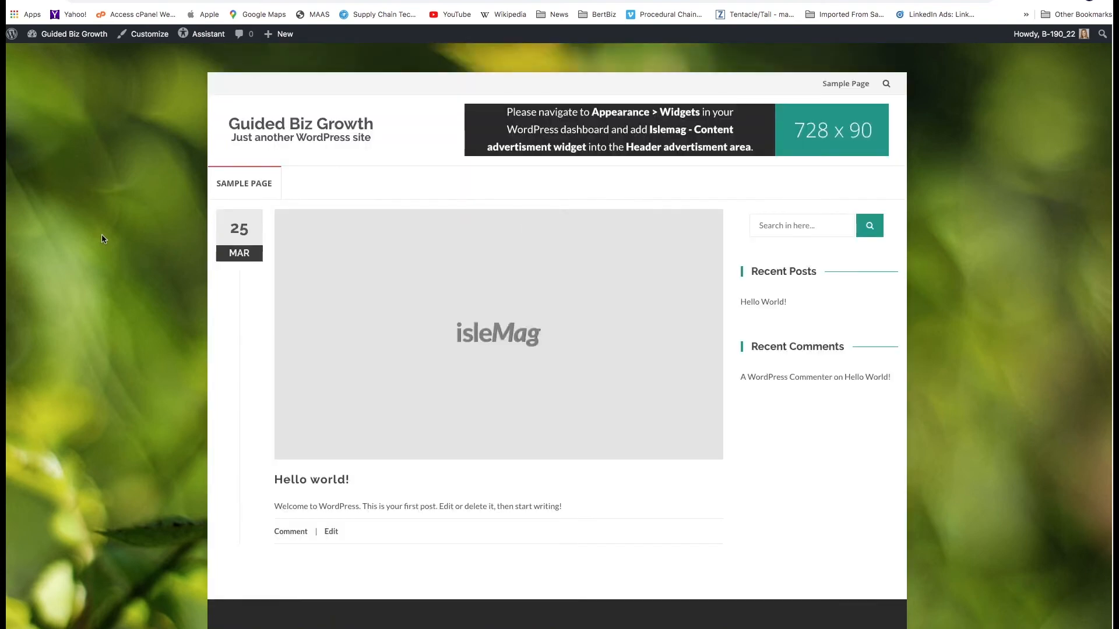
scroll(102, 235, down, 5)
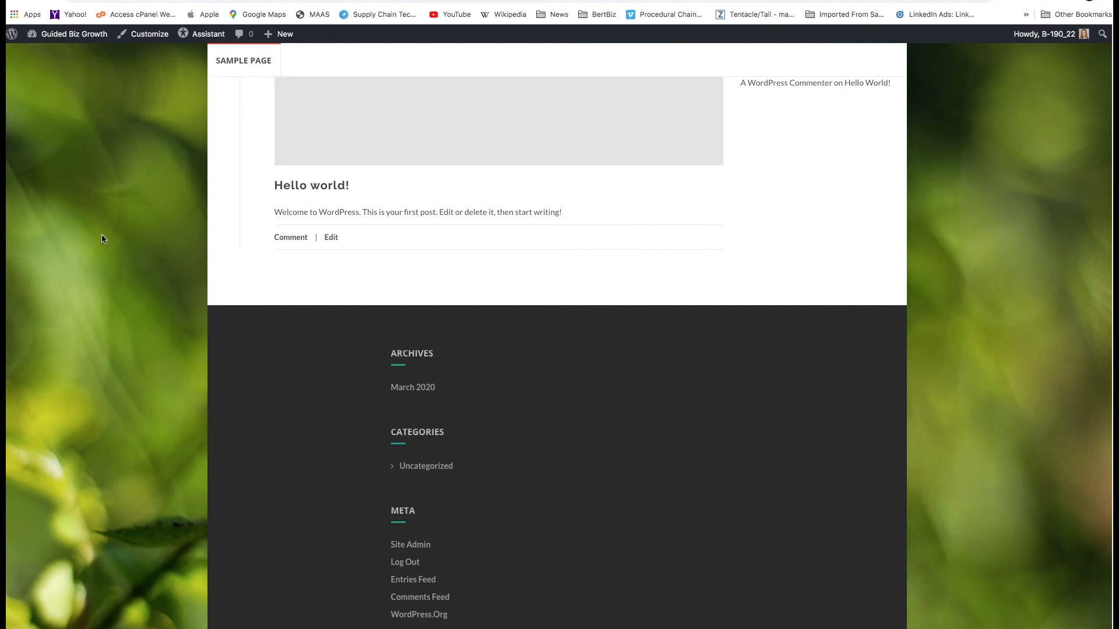
scroll(101, 235, up, 5)
drag(394, 135, 250, 102)
click(212, 58)
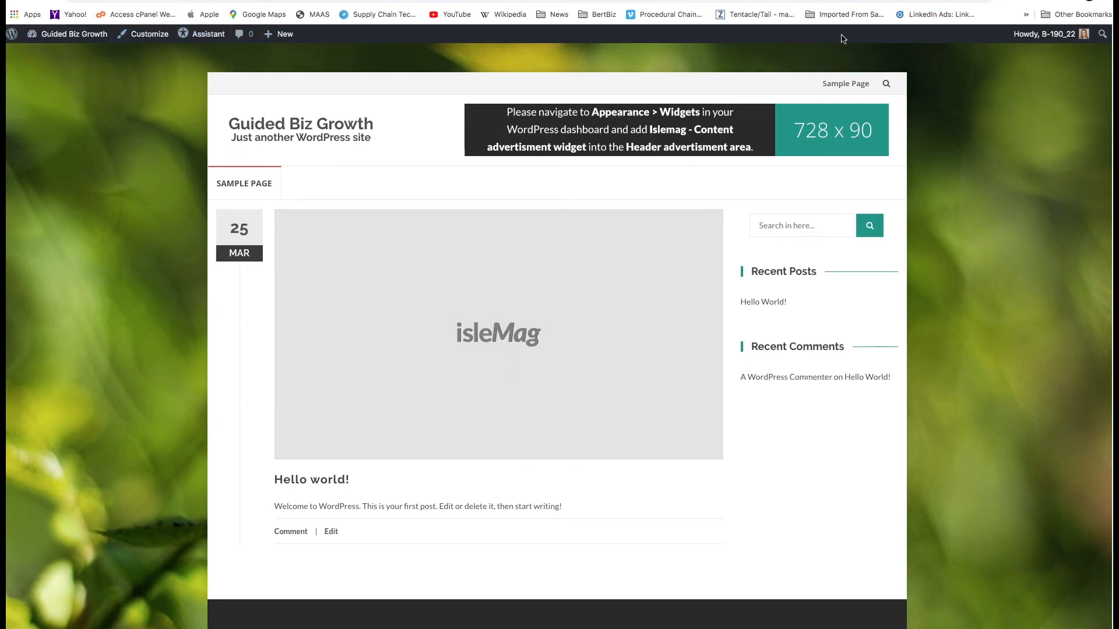
Step: Go from the live site to its WordPress Dashboard
mouse_move(1059, 39)
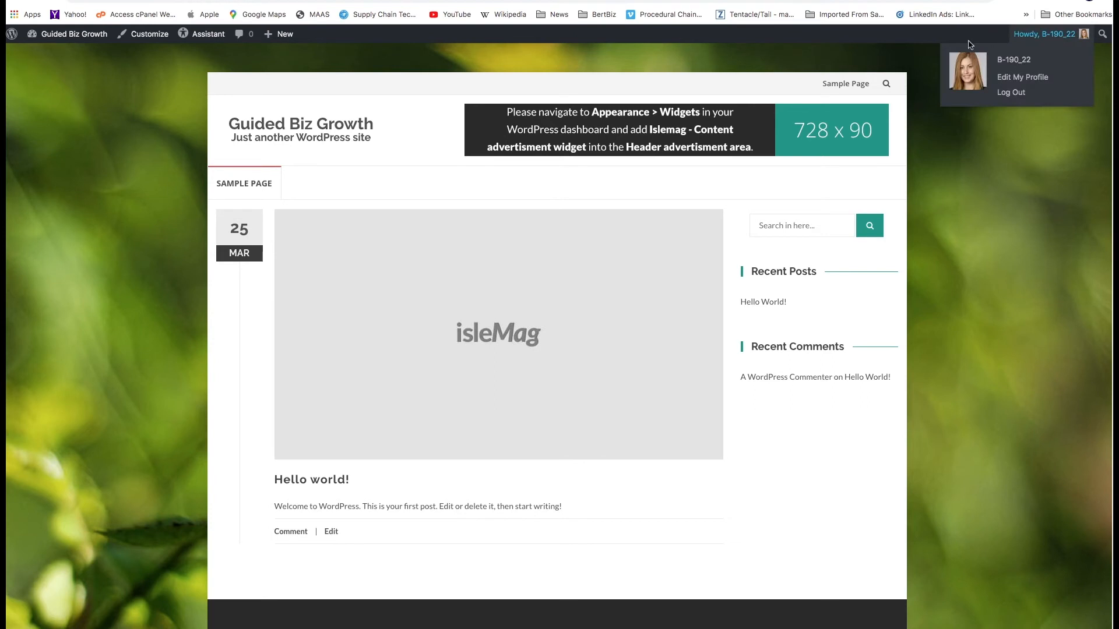
mouse_move(65, 37)
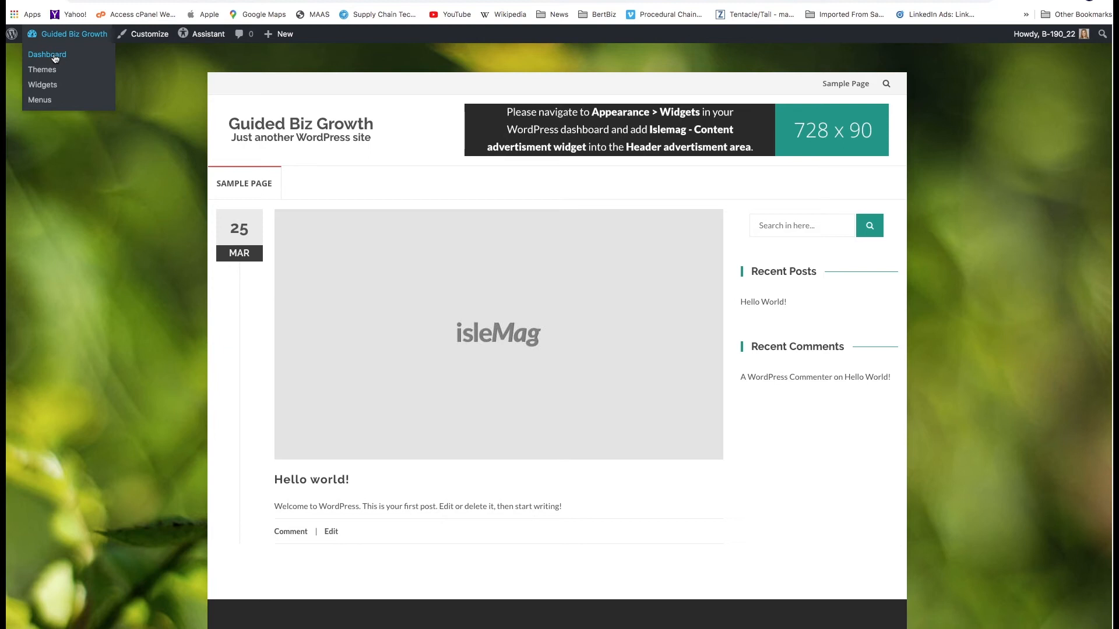
click(55, 58)
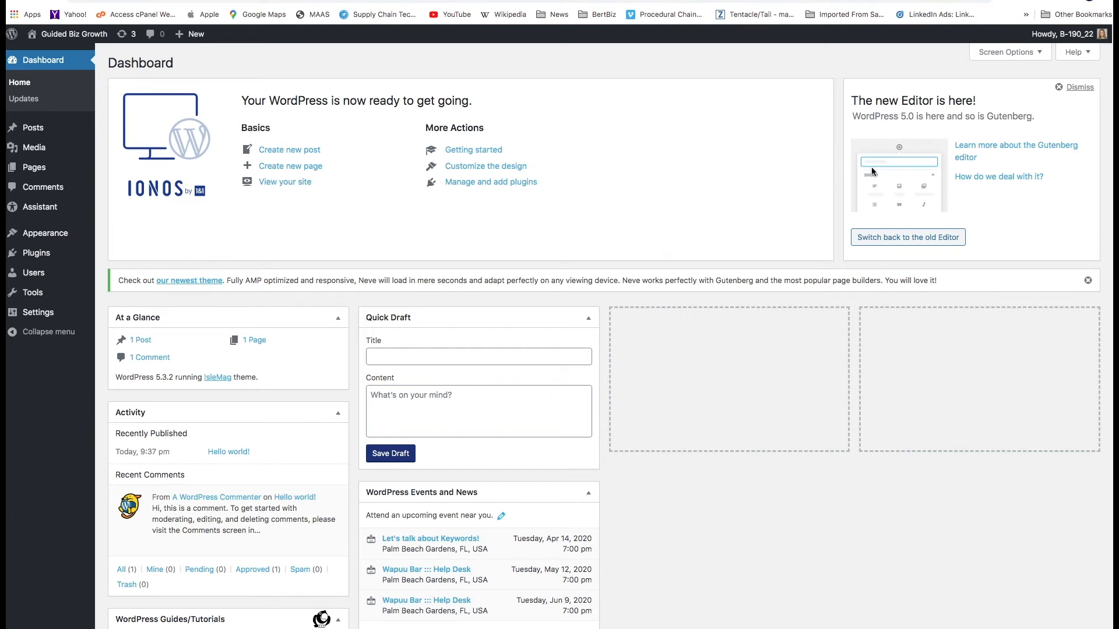
Step: Collapse the Quick Draft box and check the WordPress version under At a Glance
click(589, 318)
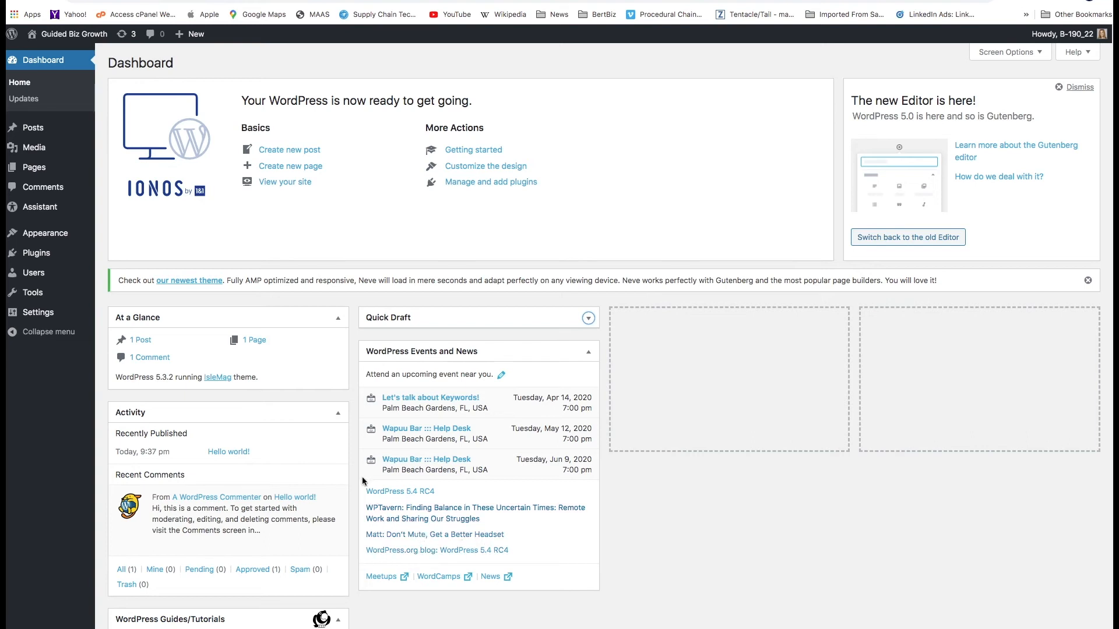
mouse_move(128, 378)
mouse_down()
mouse_move(186, 379)
mouse_move(132, 382)
mouse_up()
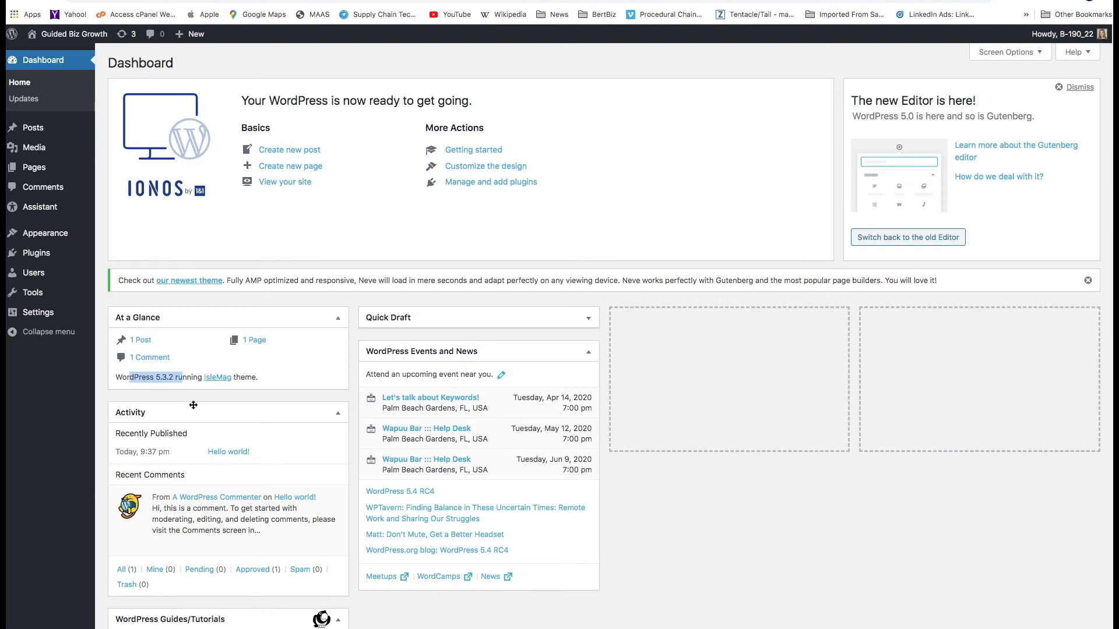
click(195, 379)
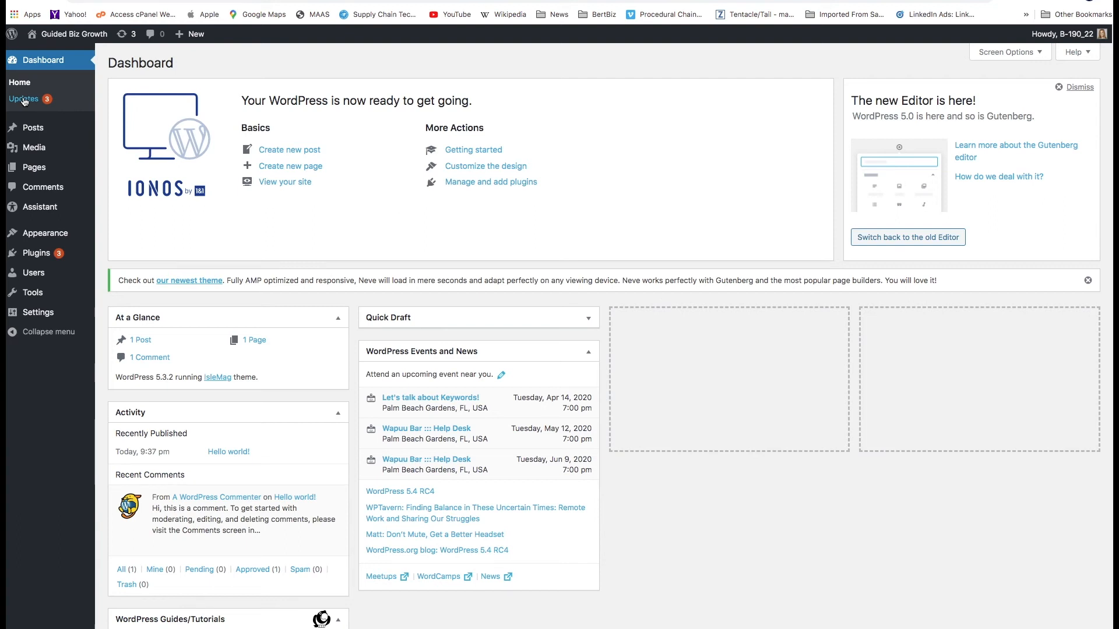
Step: Update all outdated plugins (Akismet Anti-Spam, Broken Link Checker and Regenerate Thumbnails Advanced) and return to the dashboard home
click(22, 100)
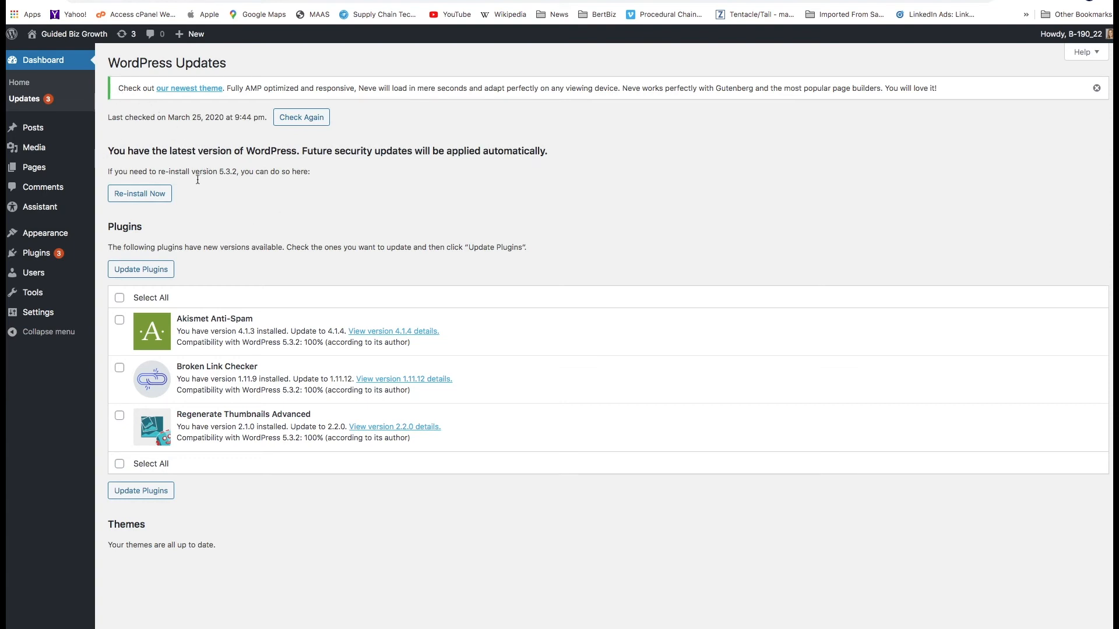
click(119, 299)
click(133, 271)
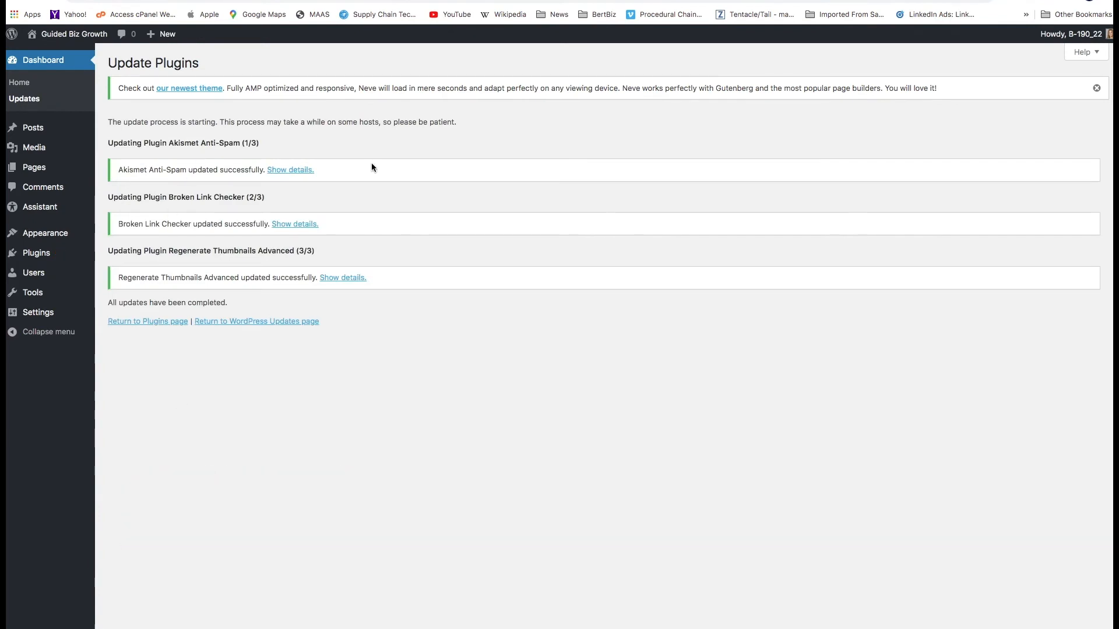
drag(189, 169, 264, 171)
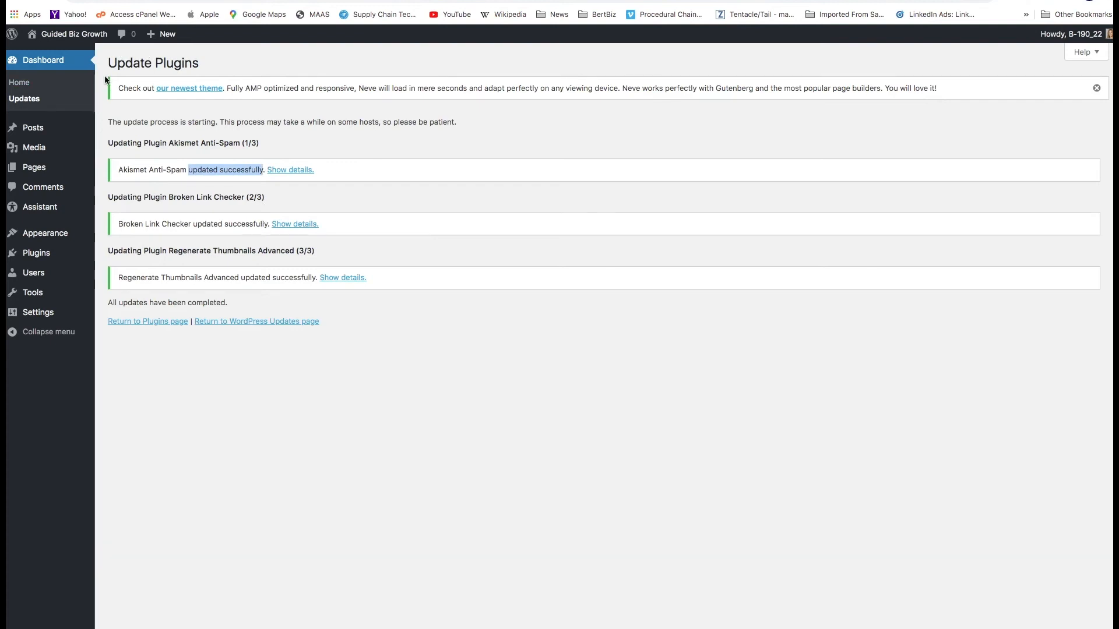
click(17, 82)
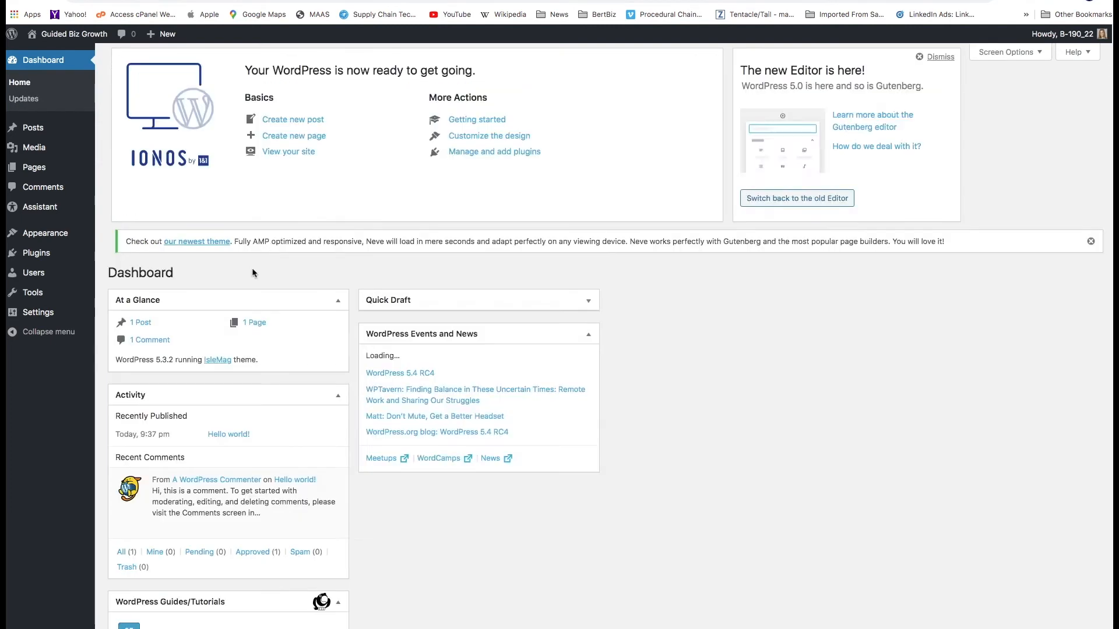
scroll(308, 360, down, 2)
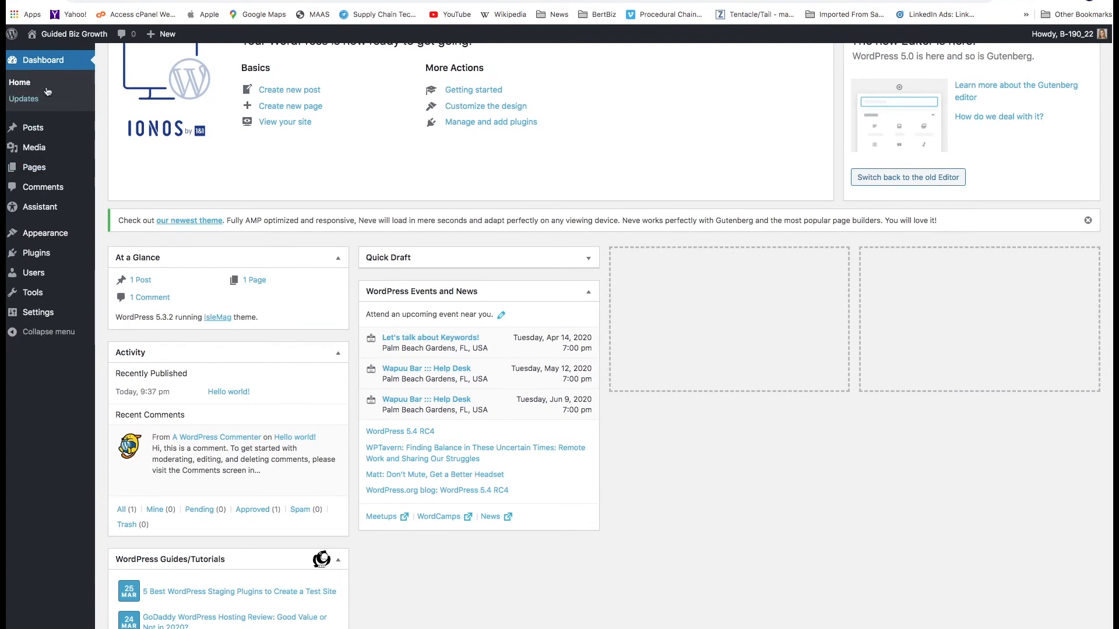
Step: Open the live site in a new browser tab, look over its front page and return to the dashboard
mouse_move(71, 41)
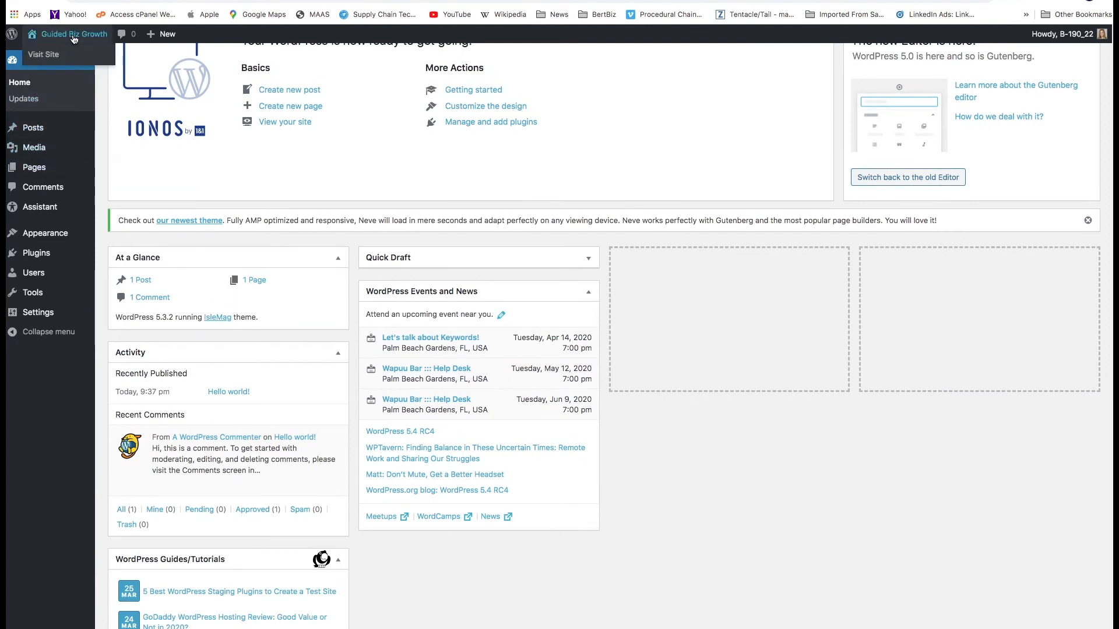
right_click(42, 57)
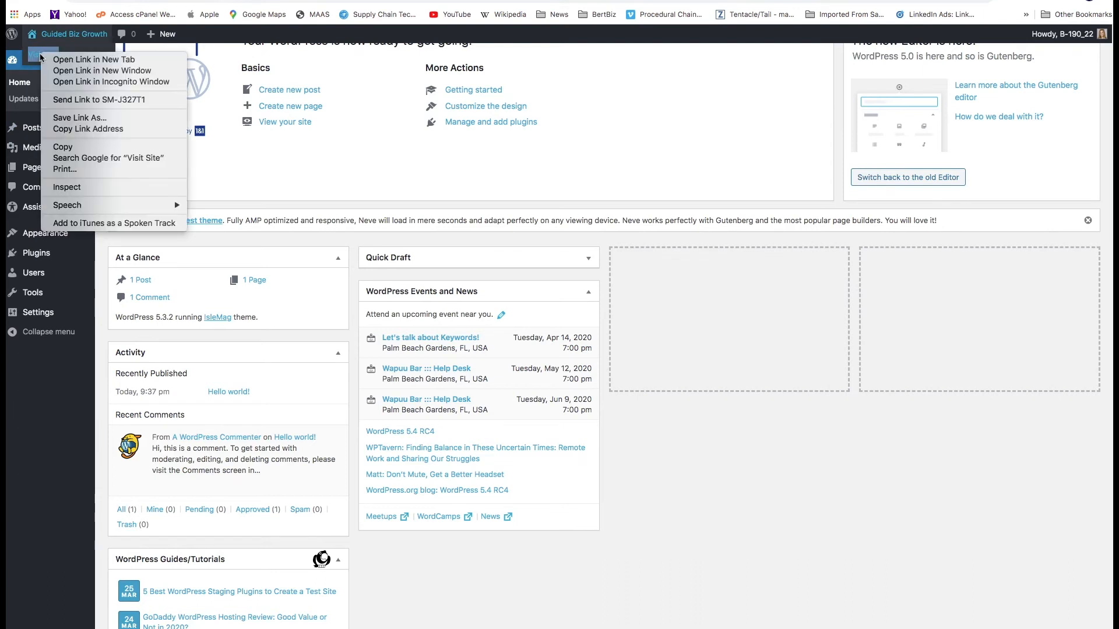
click(85, 59)
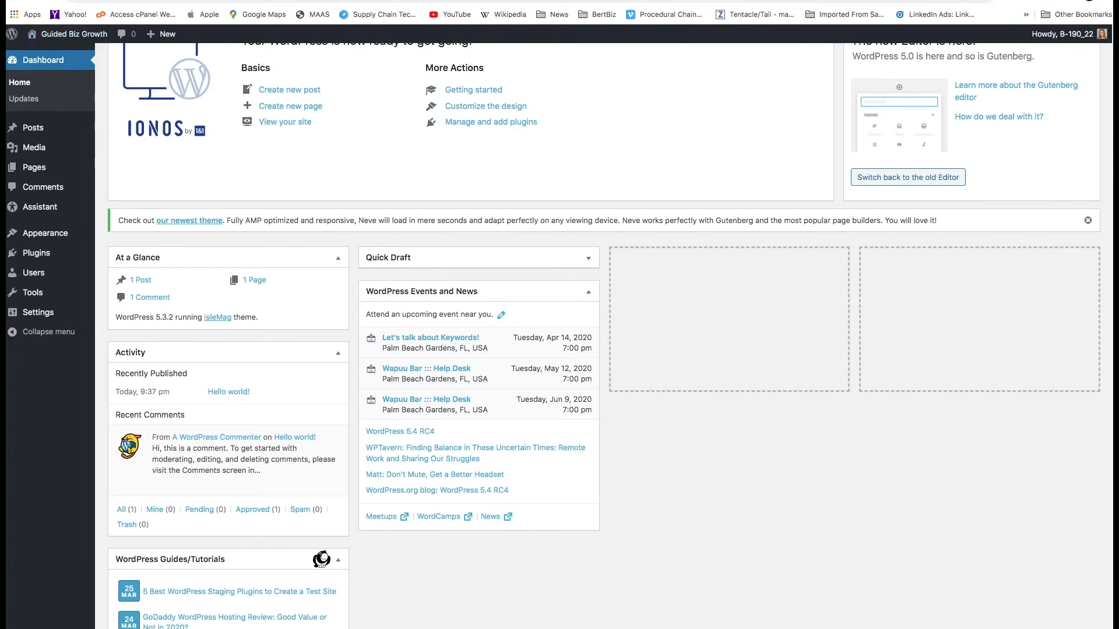
click(309, 0)
scroll(157, 369, down, 5)
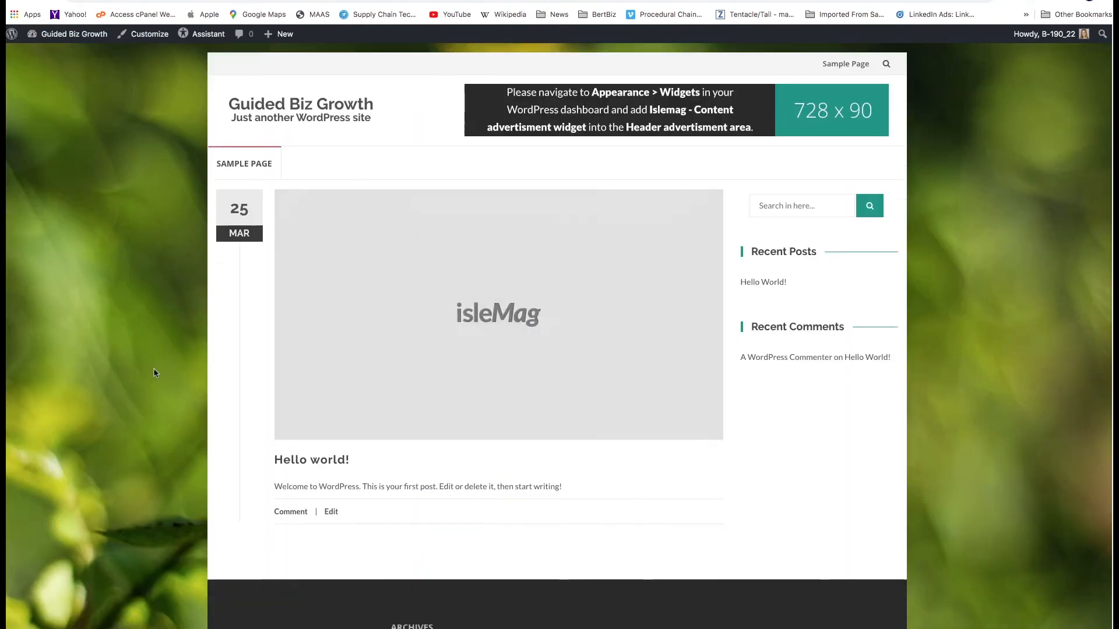
scroll(163, 370, up, 5)
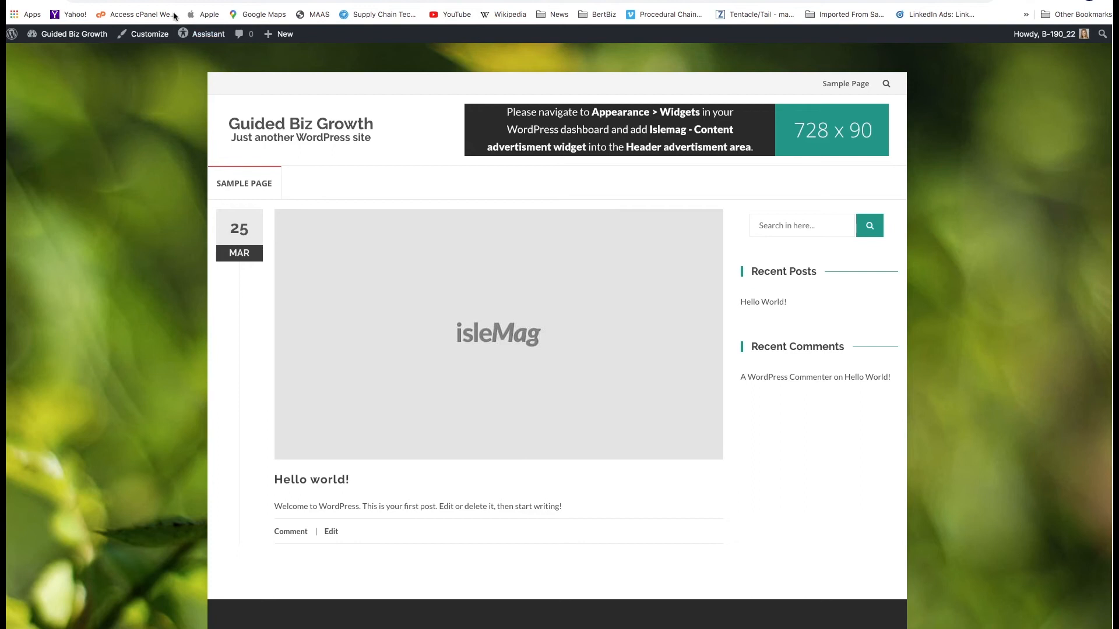
click(157, 0)
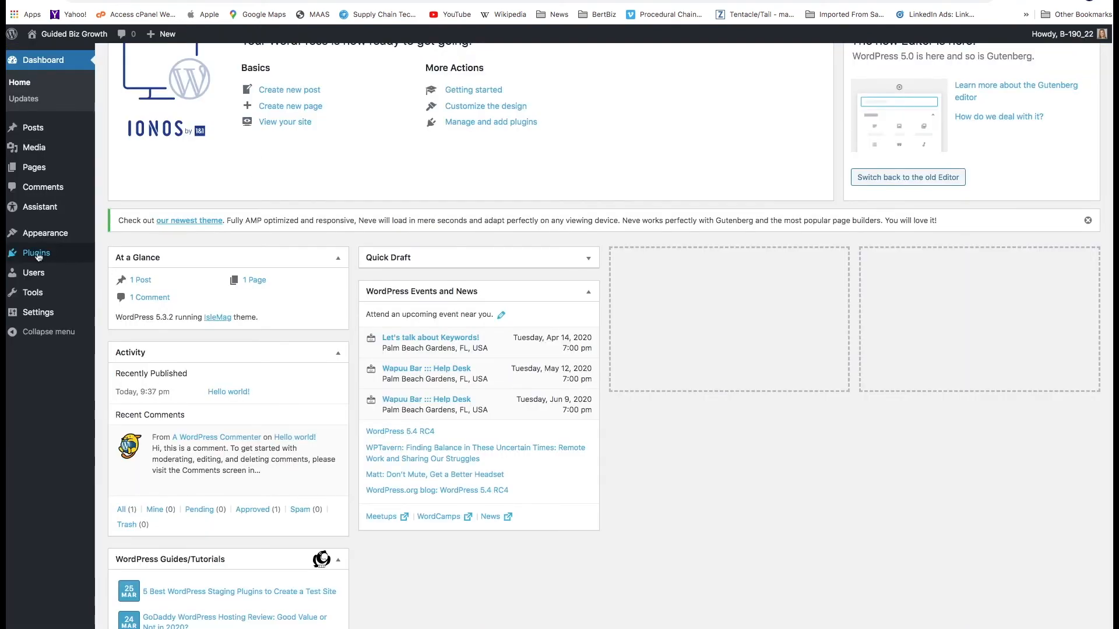
Step: Search the plugins available to add for "under construction"
mouse_move(37, 257)
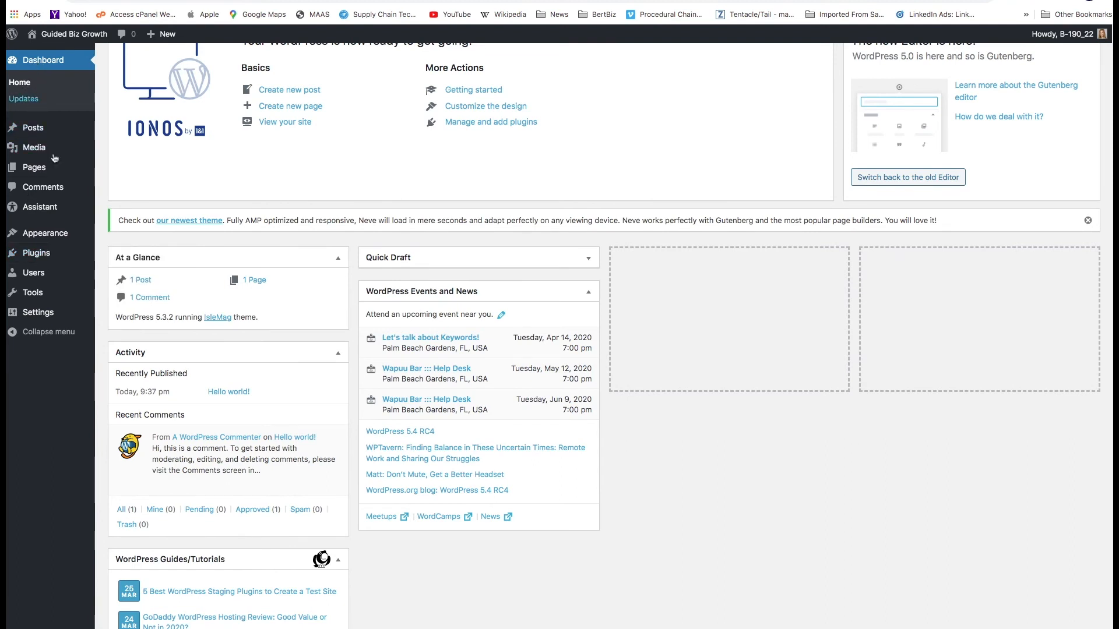
click(61, 251)
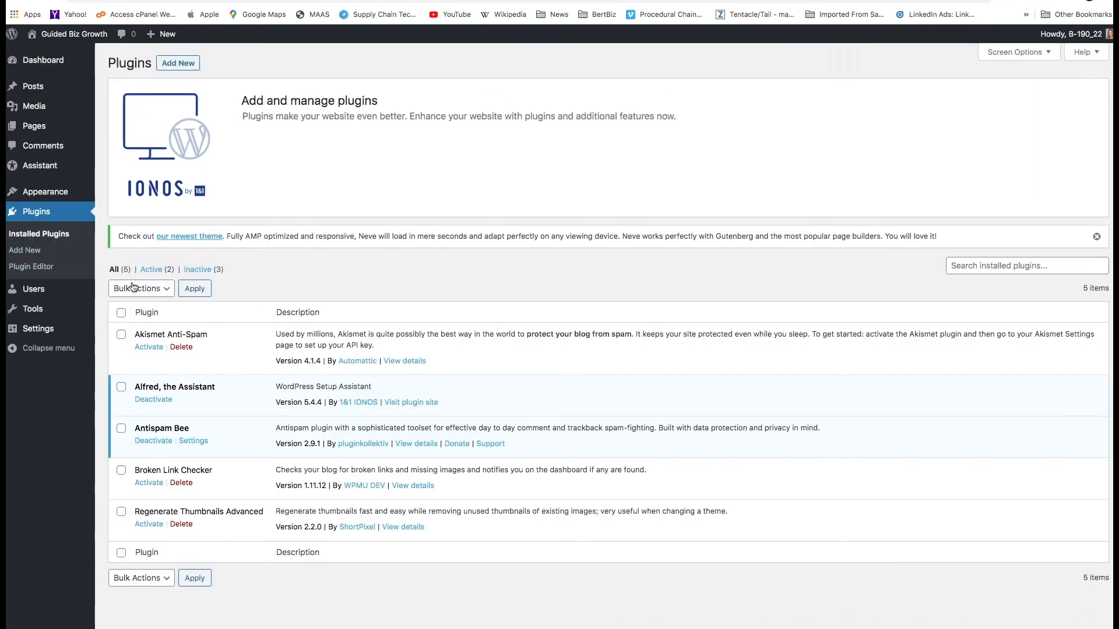
click(172, 64)
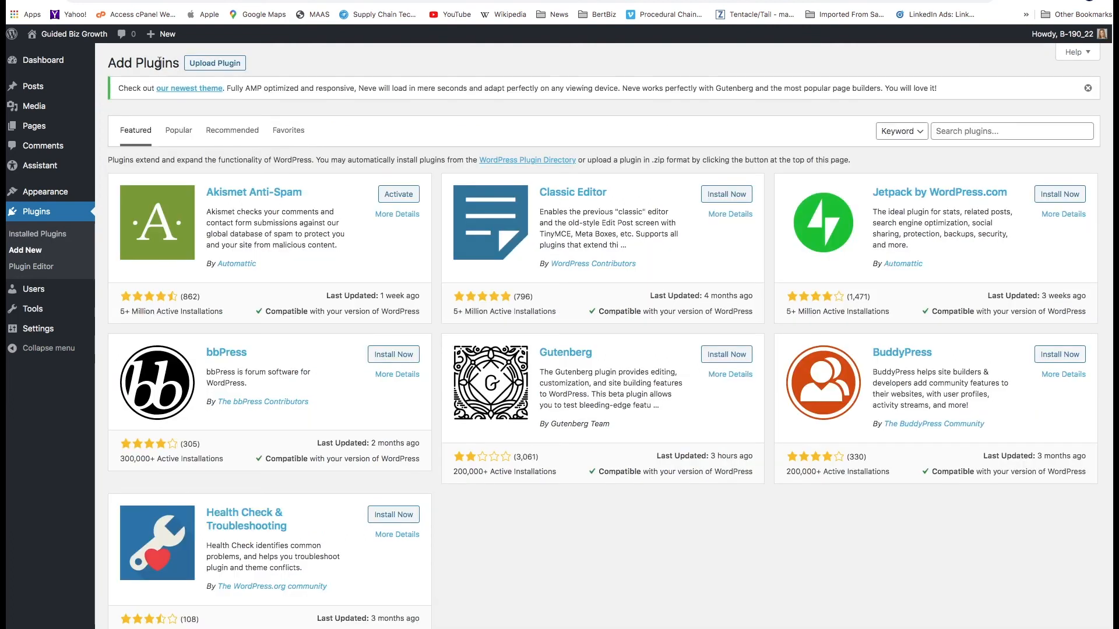
click(977, 132)
text(c)
key(BackSpace)
text(unde construction)
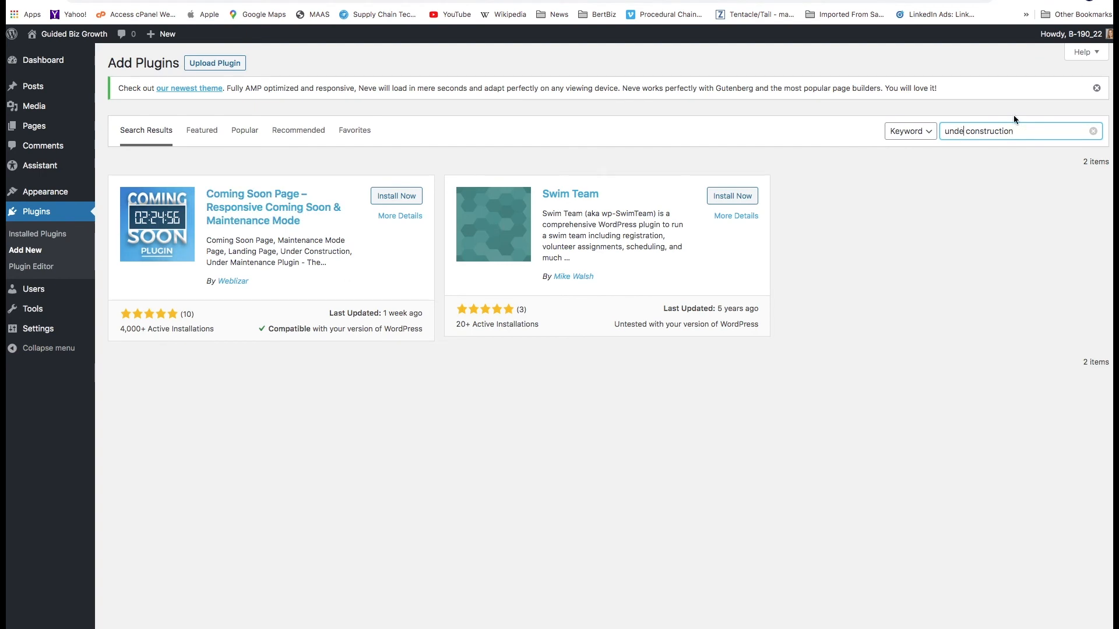
text(r)
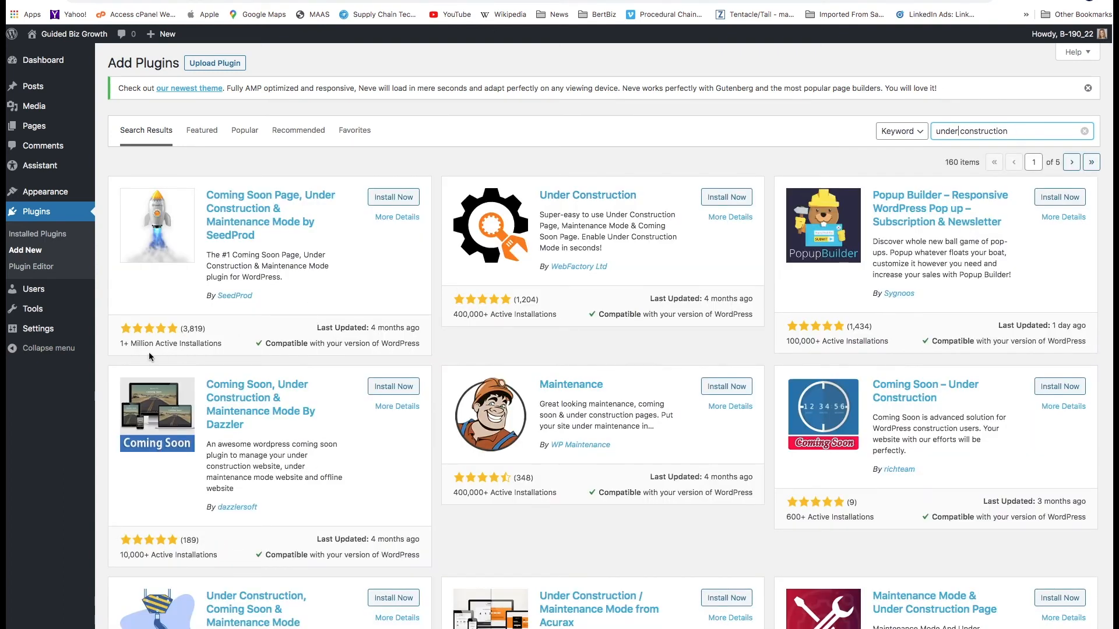
Step: Install the SeedProd Coming Soon Page, Under Construction & Maintenance Mode plugin and activate it after viewing the details of WebFactory's Under Construction plugin
drag(129, 344, 193, 343)
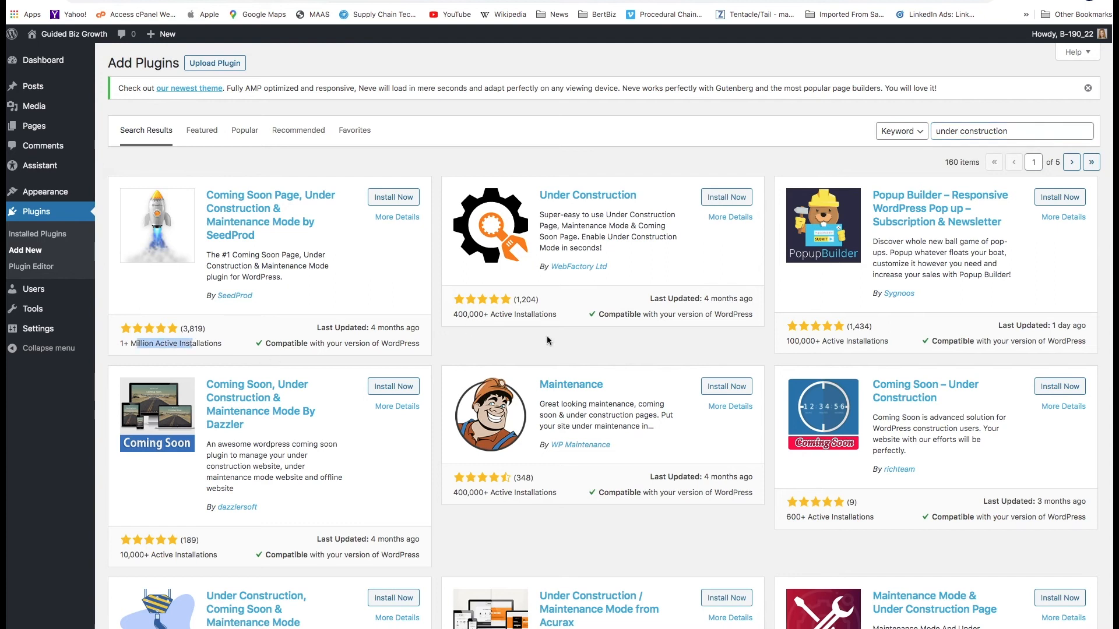
click(395, 200)
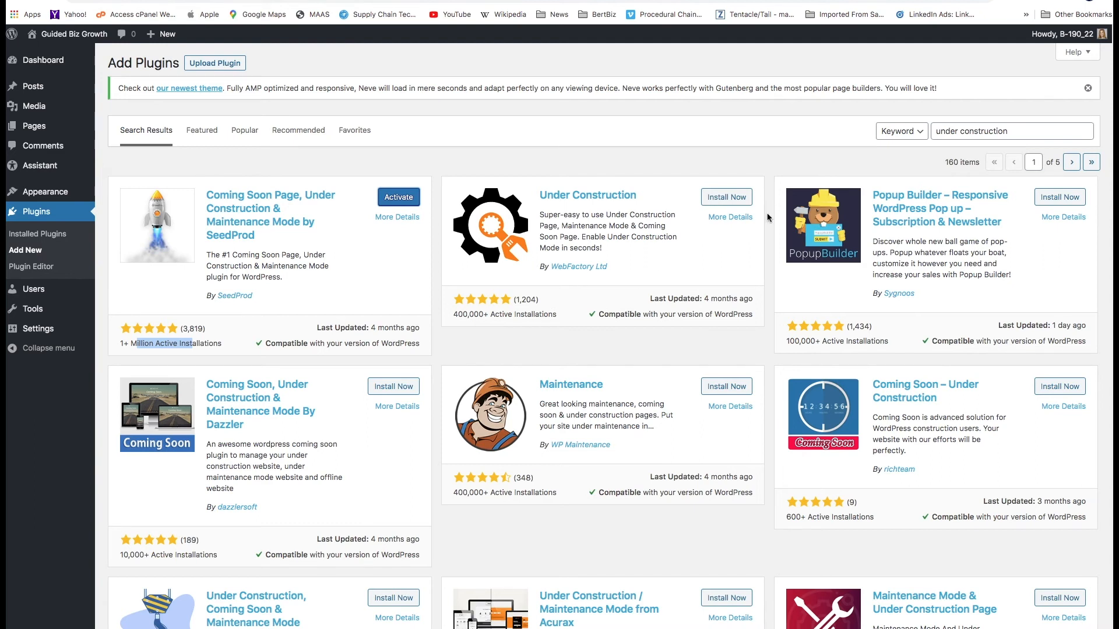
click(738, 219)
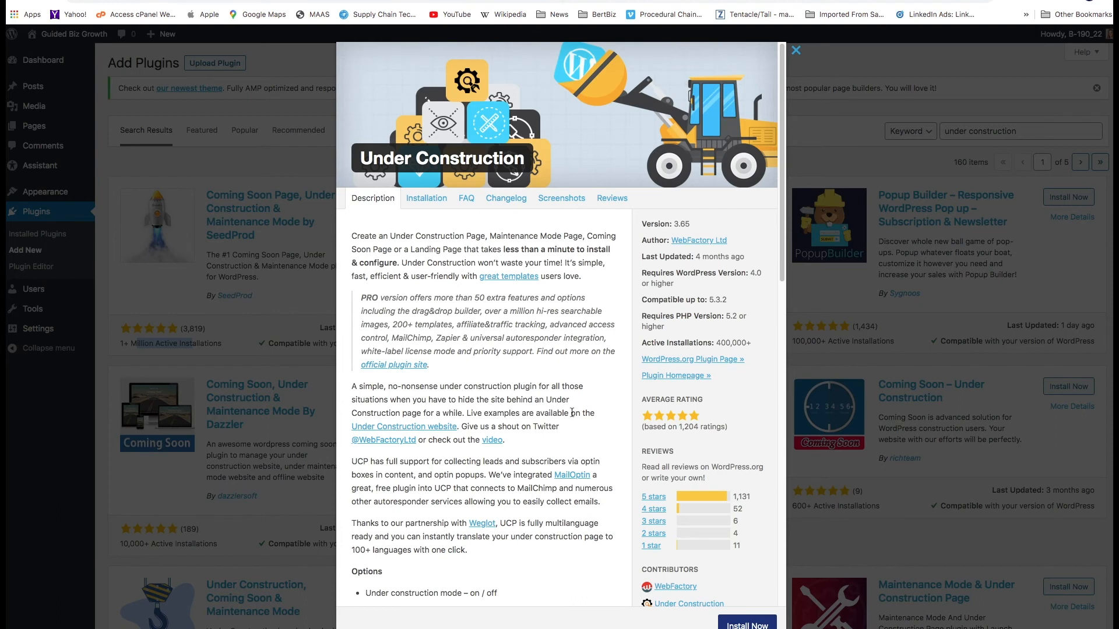
scroll(572, 413, down, 5)
click(262, 286)
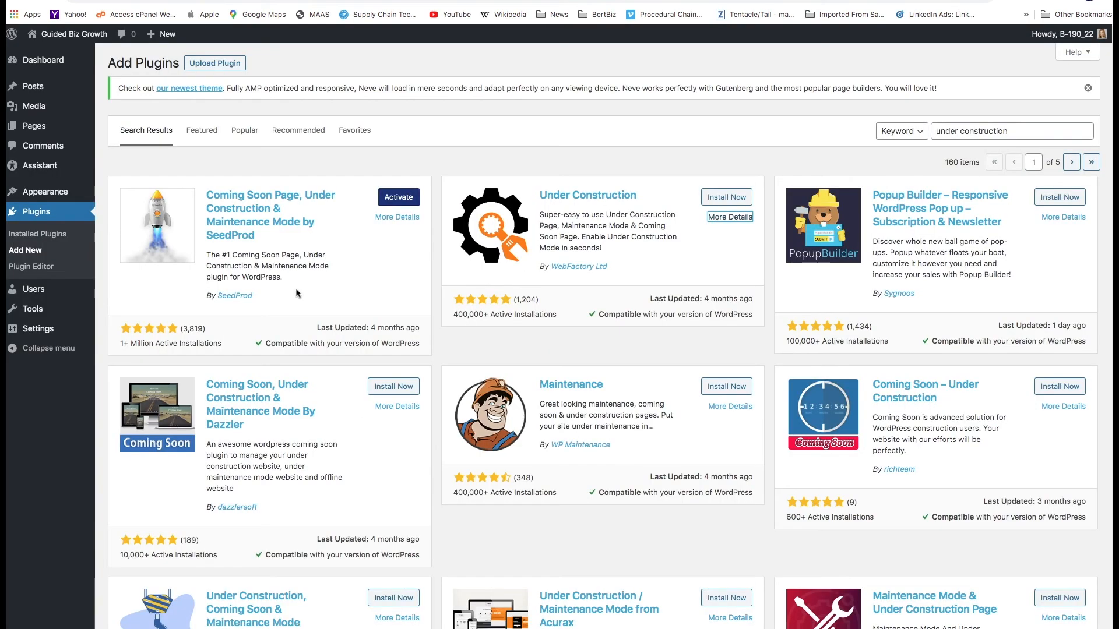
click(400, 198)
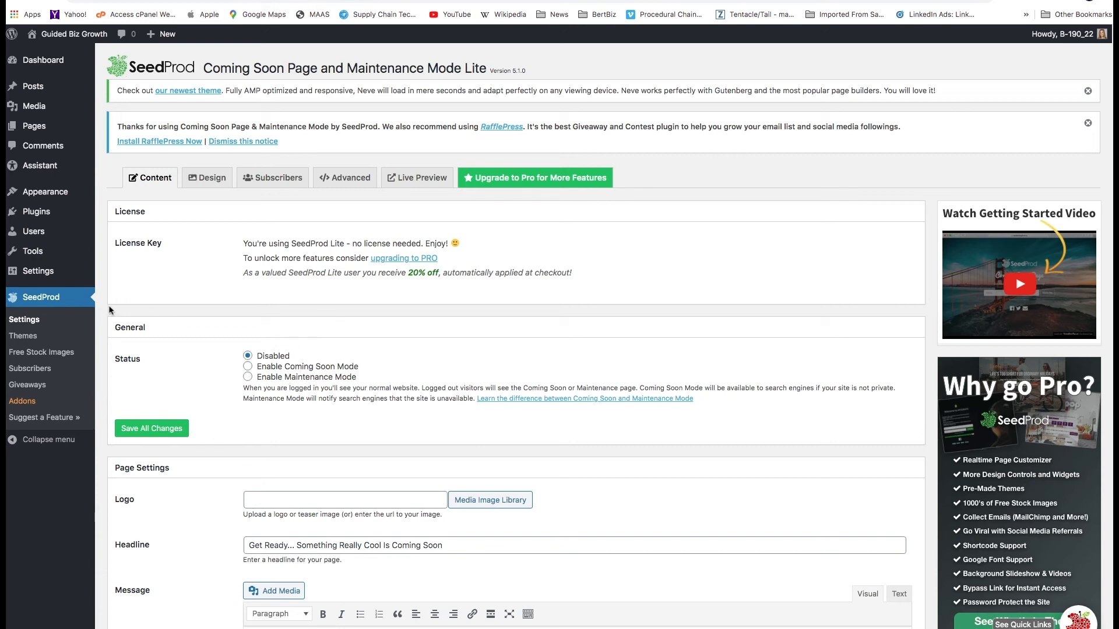
Step: Set the SeedProd status to Enable Coming Soon Mode, review the page settings and save all changes
click(25, 298)
click(248, 368)
drag(350, 369, 289, 368)
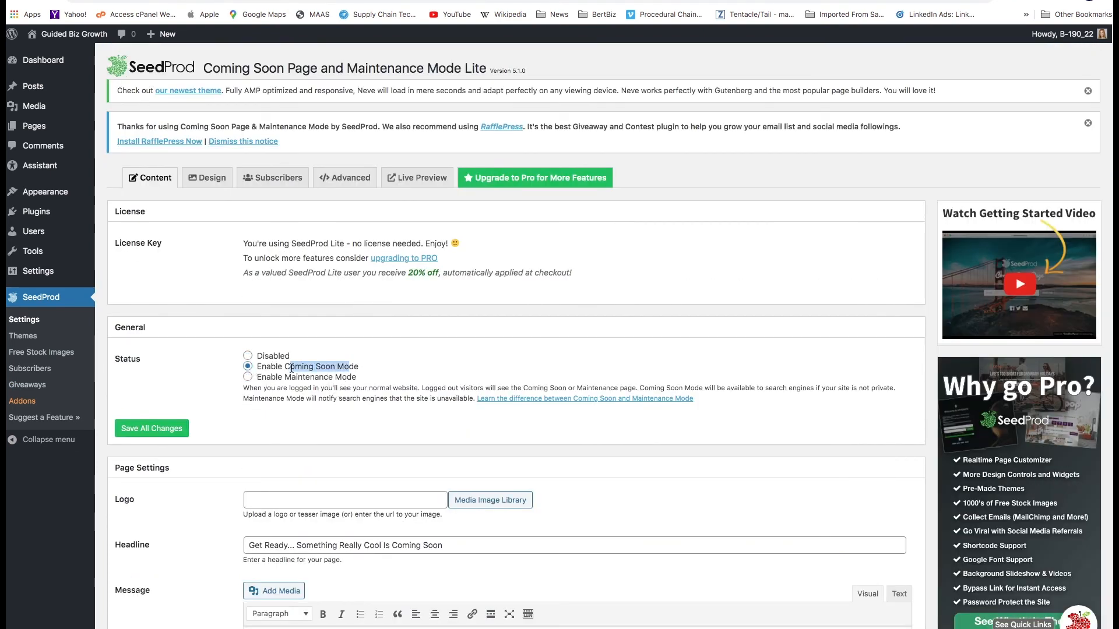
scroll(309, 398, down, 5)
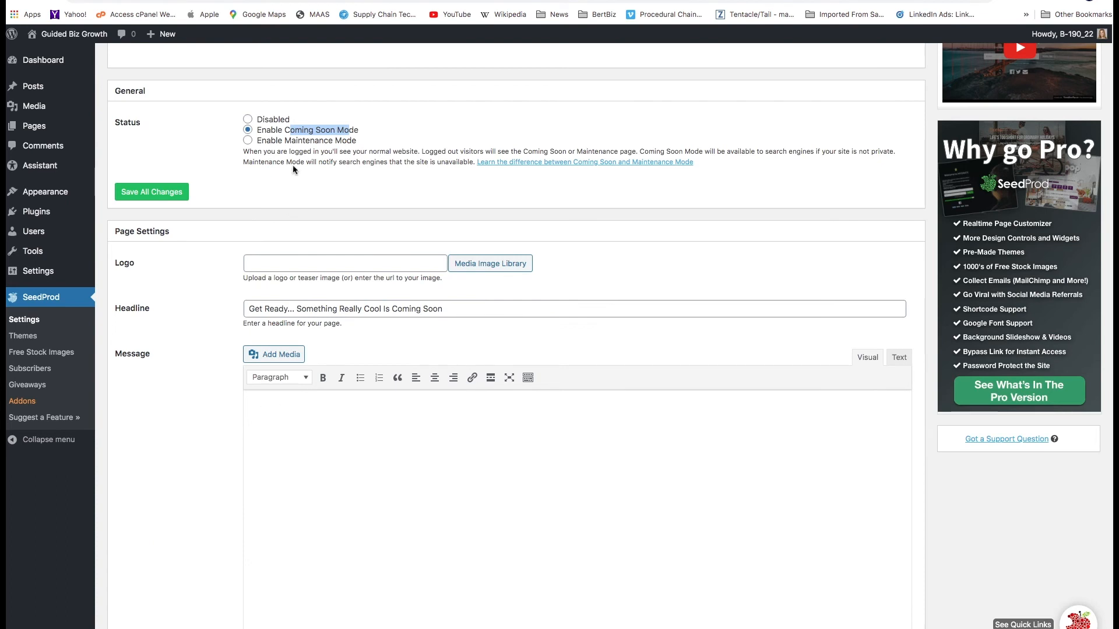
drag(355, 141, 282, 141)
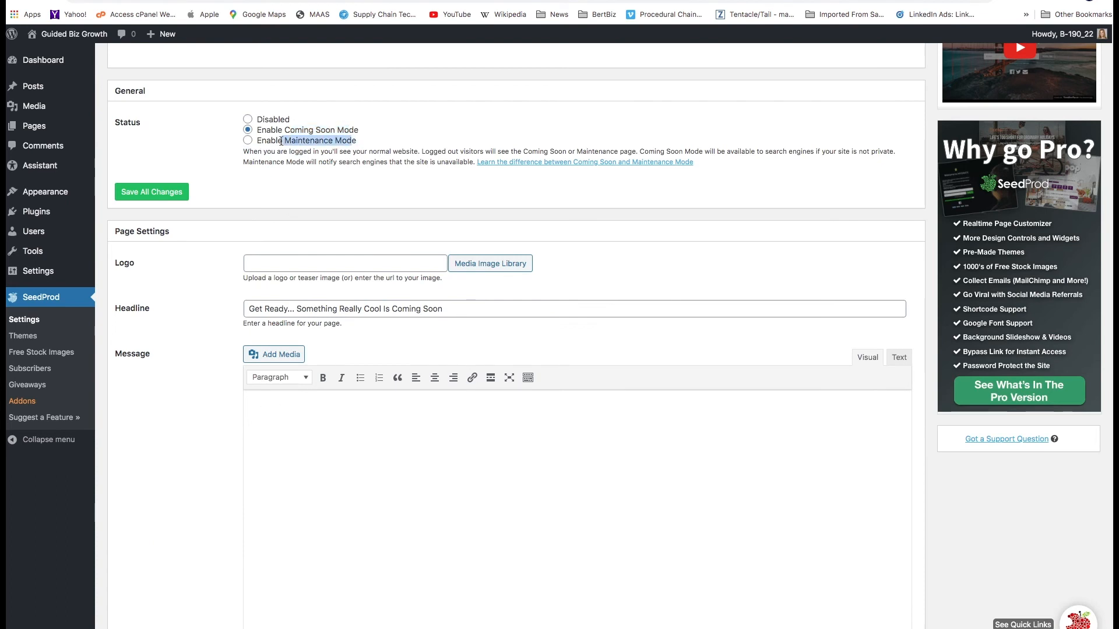
scroll(324, 162, up, 2)
scroll(332, 233, down, 8)
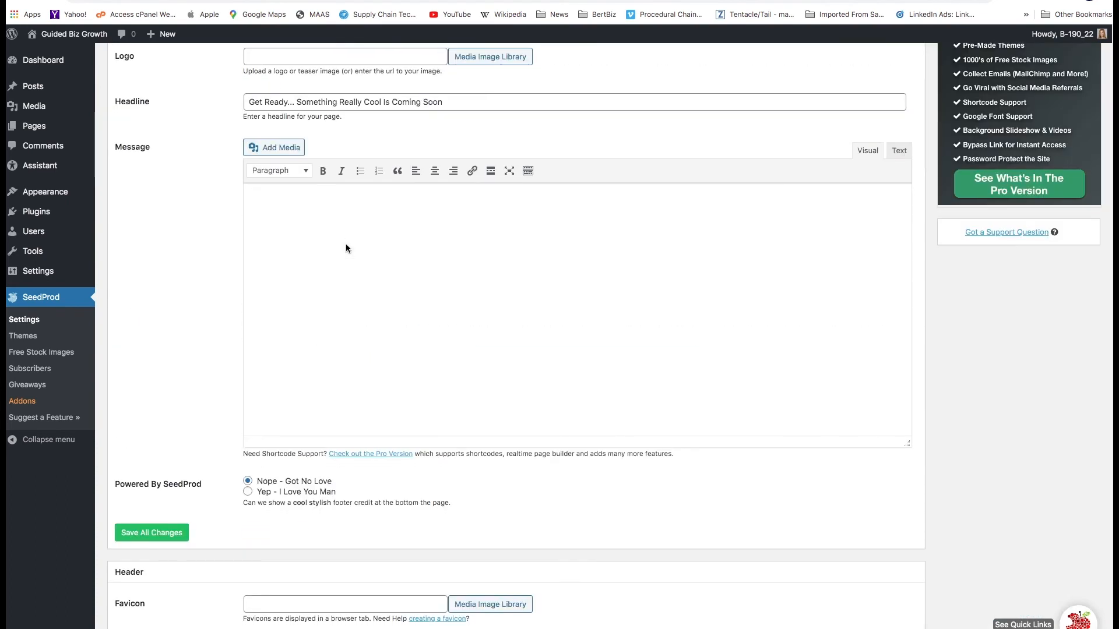
scroll(319, 228, up, 7)
scroll(233, 251, down, 4)
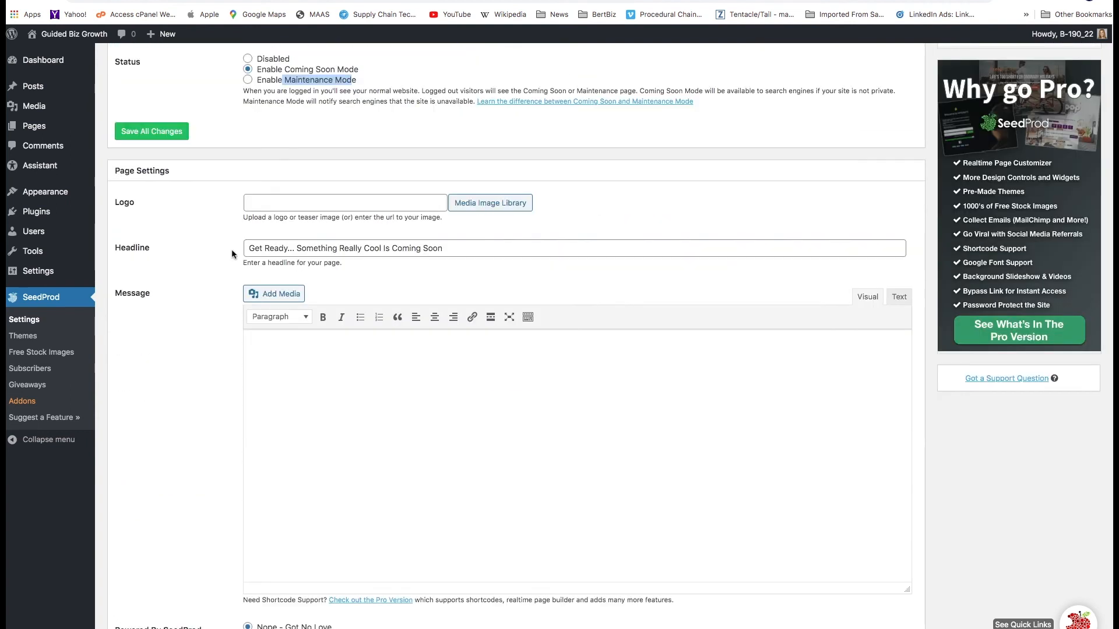
drag(463, 244, 239, 250)
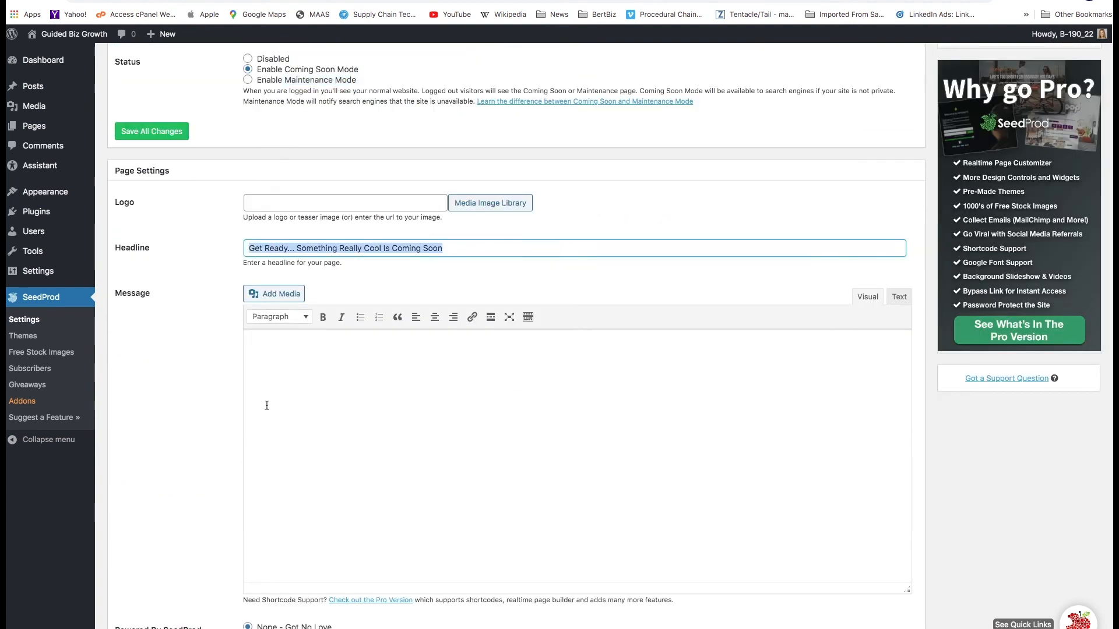
scroll(222, 389, down, 3)
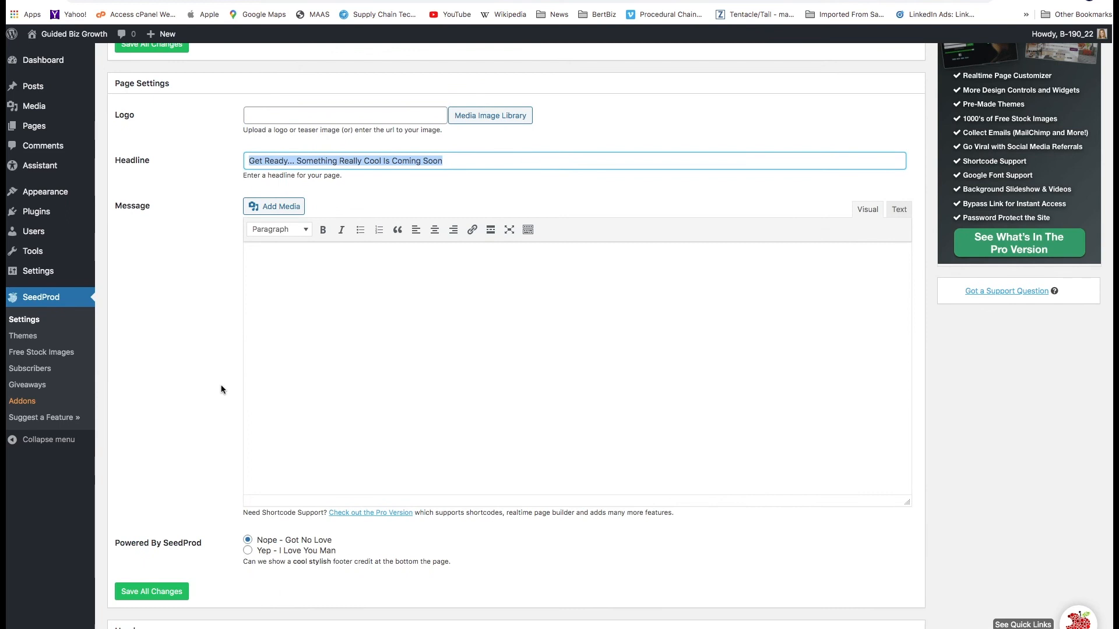
scroll(222, 391, down, 3)
click(160, 487)
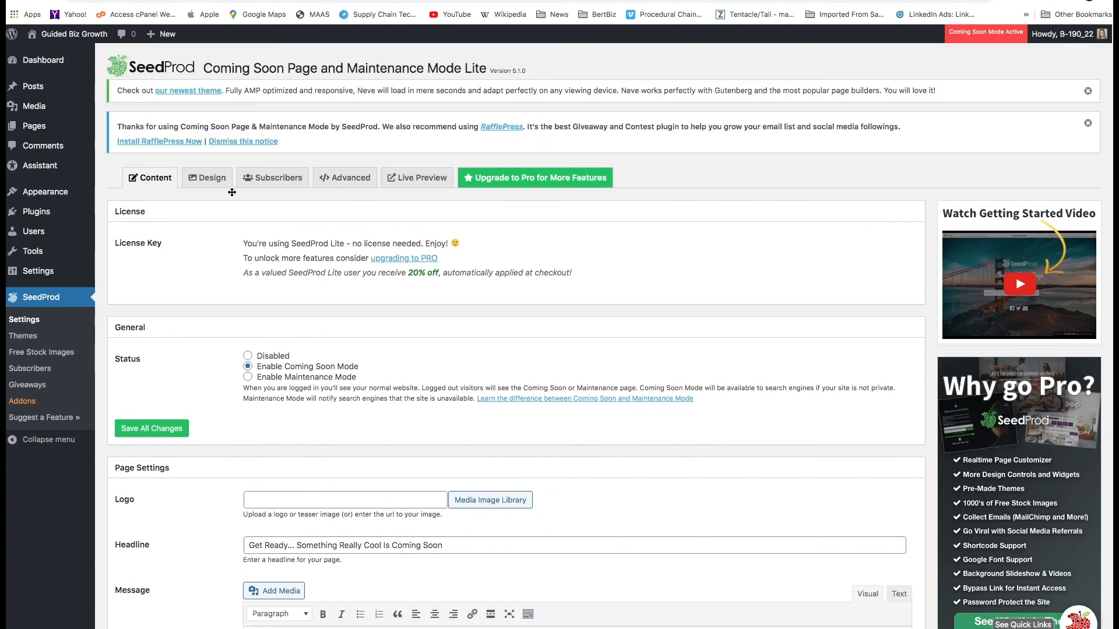
Step: Look over the SeedProd design settings and visit the live site while logged in
click(218, 182)
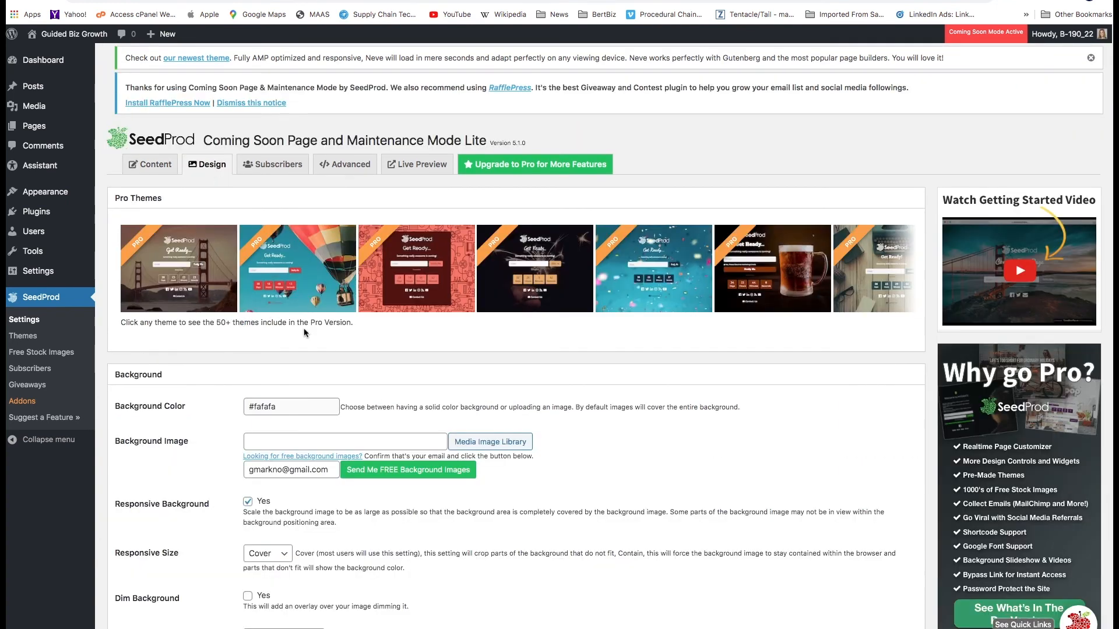
scroll(266, 210, down, 3)
scroll(267, 209, up, 3)
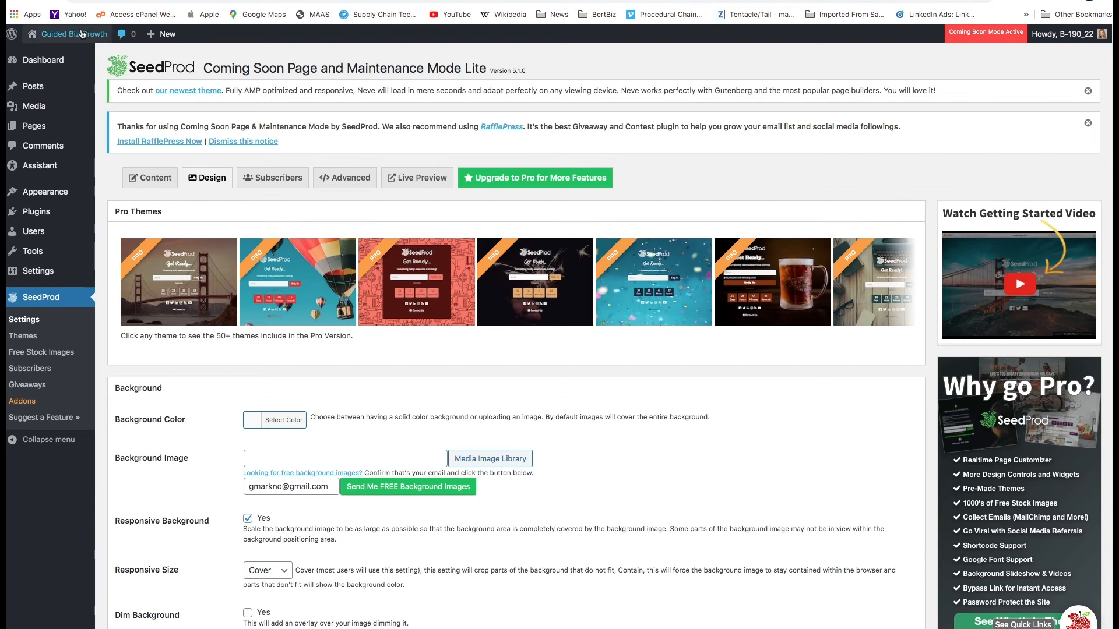
mouse_move(57, 37)
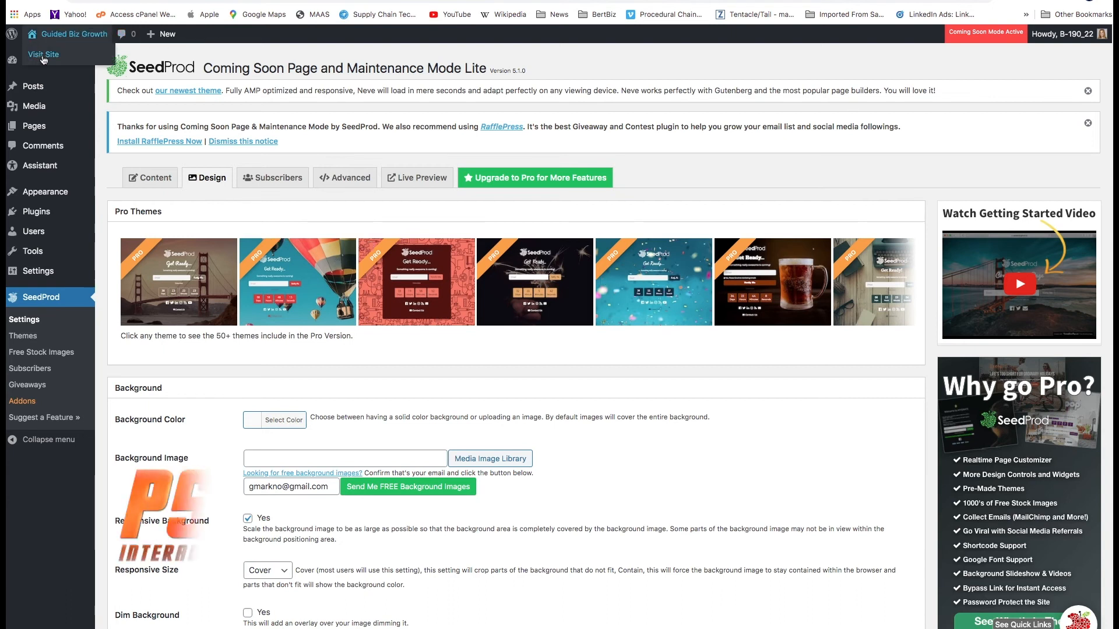
click(44, 56)
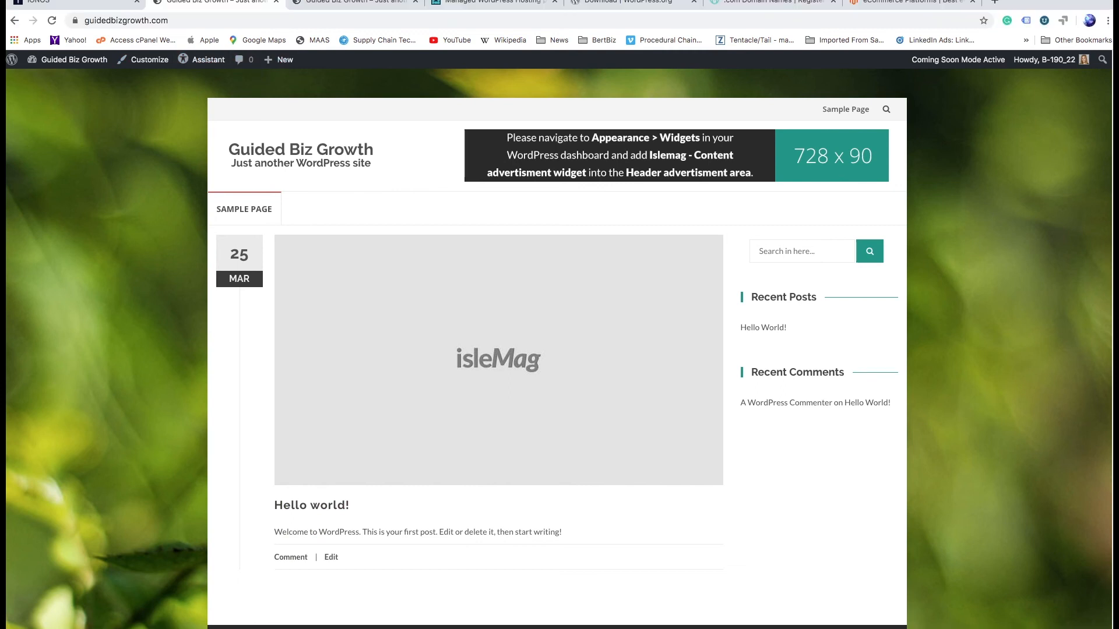
Step: Load guidedbizgrowth.com in a new incognito window and examine the coming soon page's headline as a logged-out visitor
click(83, 0)
click(107, 5)
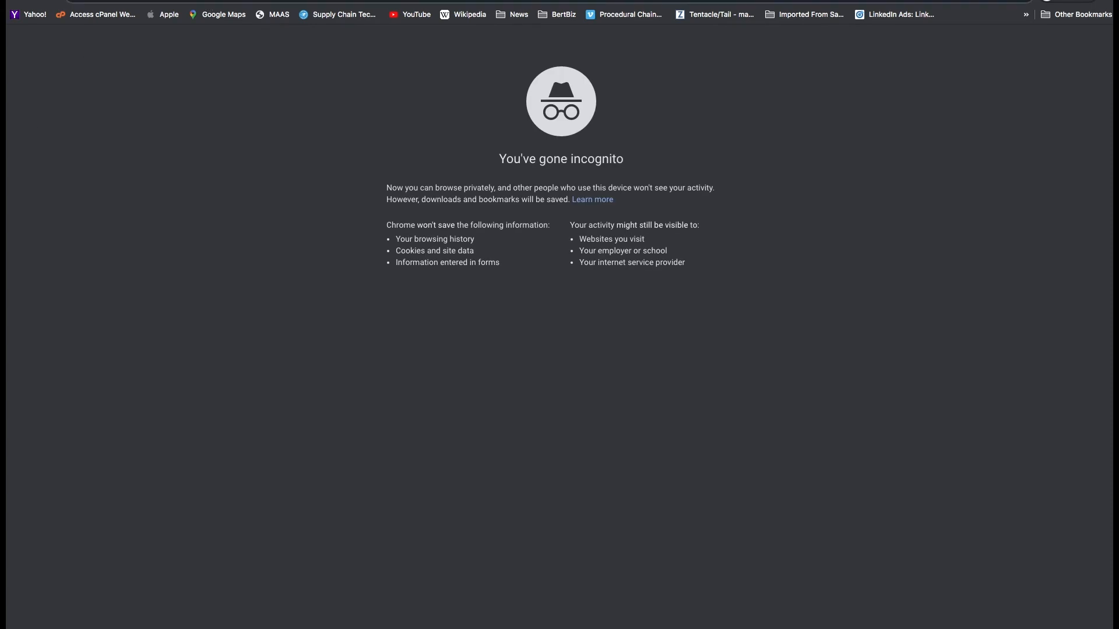
text(gui)
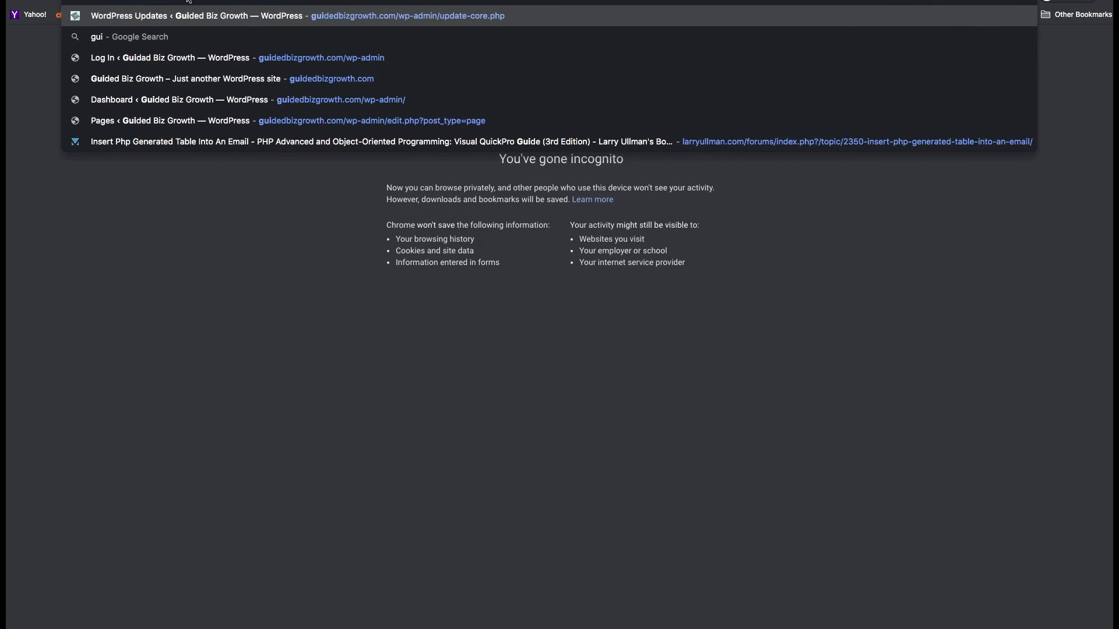
key(Right)
key(BackSpace)
key(BackSpace)
key(BackSpace)
key(BackSpace)
key(BackSpace)
key(BackSpace)
key(BackSpace)
key(BackSpace)
key(BackSpace)
key(BackSpace)
key(BackSpace)
key(BackSpace)
key(BackSpace)
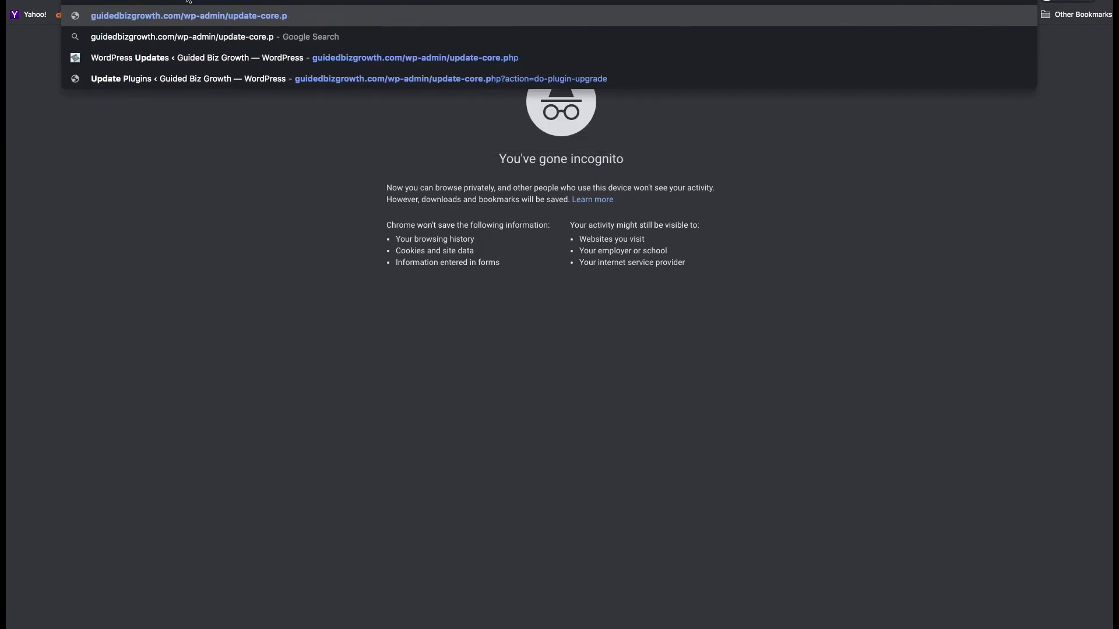
key(BackSpace)
key(BackSpace)
key(BackSpace)
key(BackSpace)
key(BackSpace)
key(BackSpace)
key(BackSpace)
key(BackSpace)
key(BackSpace)
key(BackSpace)
key(BackSpace)
key(BackSpace)
key(BackSpace)
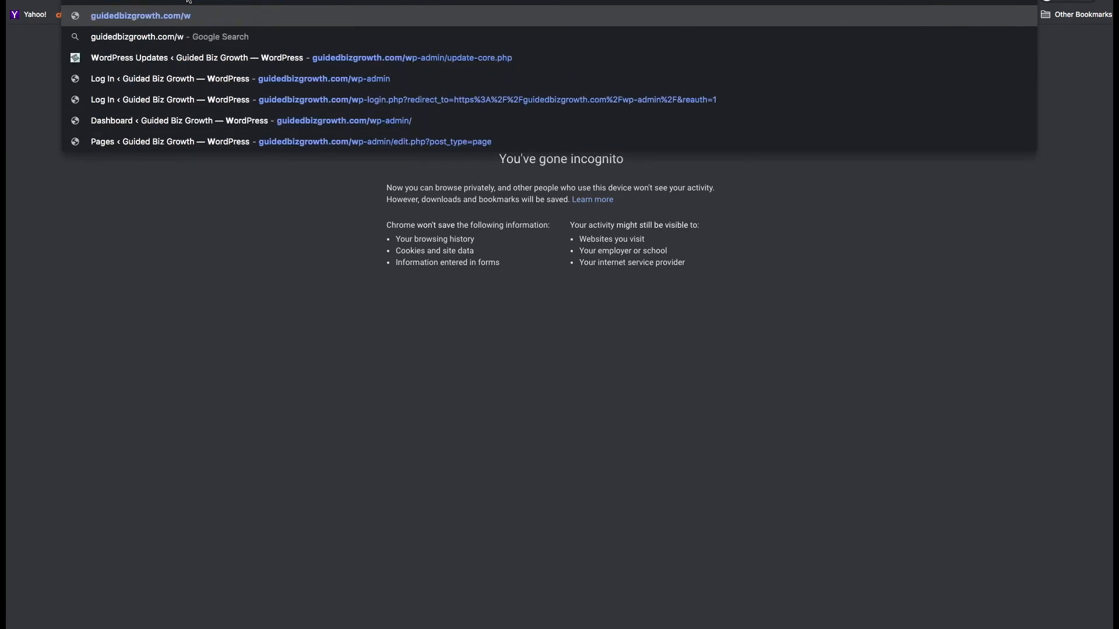
text(m)
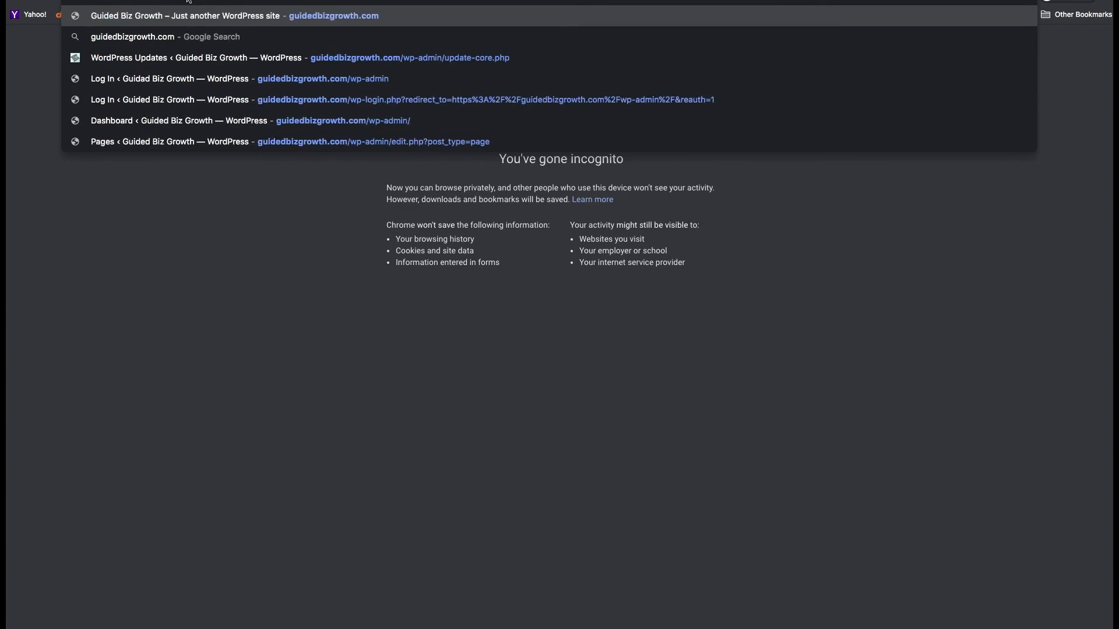
key(Return)
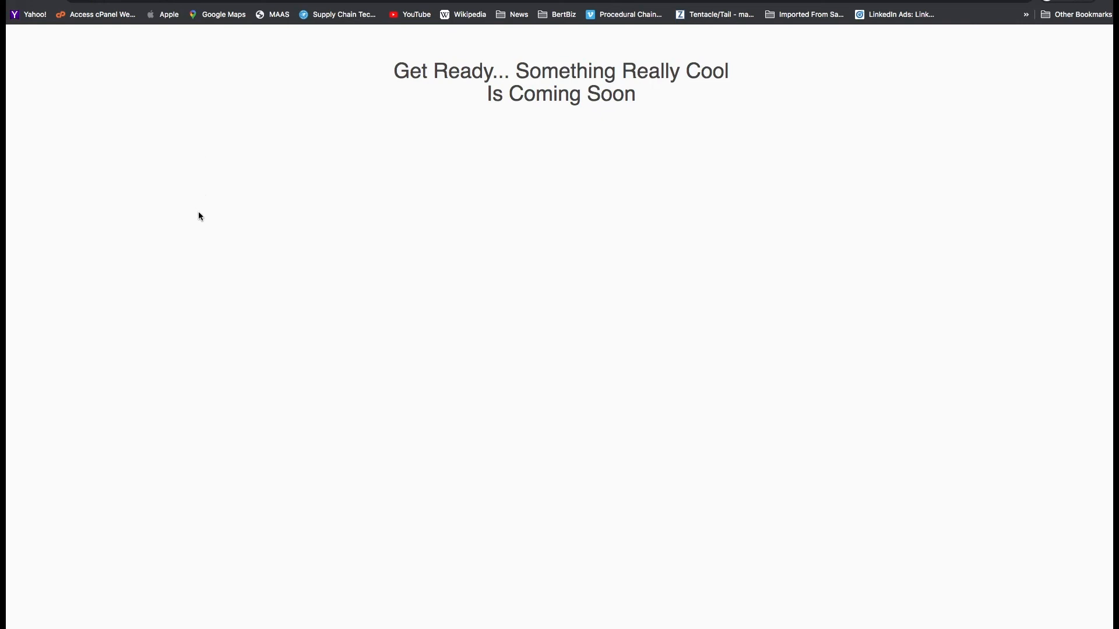
mouse_move(390, 67)
mouse_down()
mouse_move(550, 55)
mouse_move(721, 101)
mouse_move(492, 70)
mouse_move(375, 77)
mouse_up()
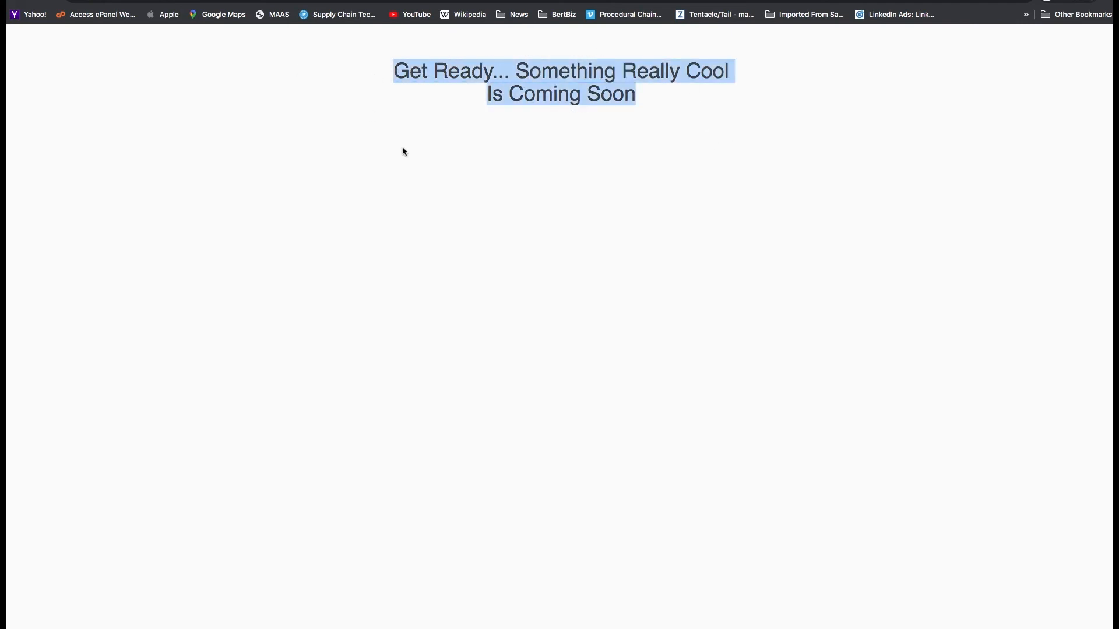
click(500, 96)
drag(649, 103, 392, 82)
click(293, 137)
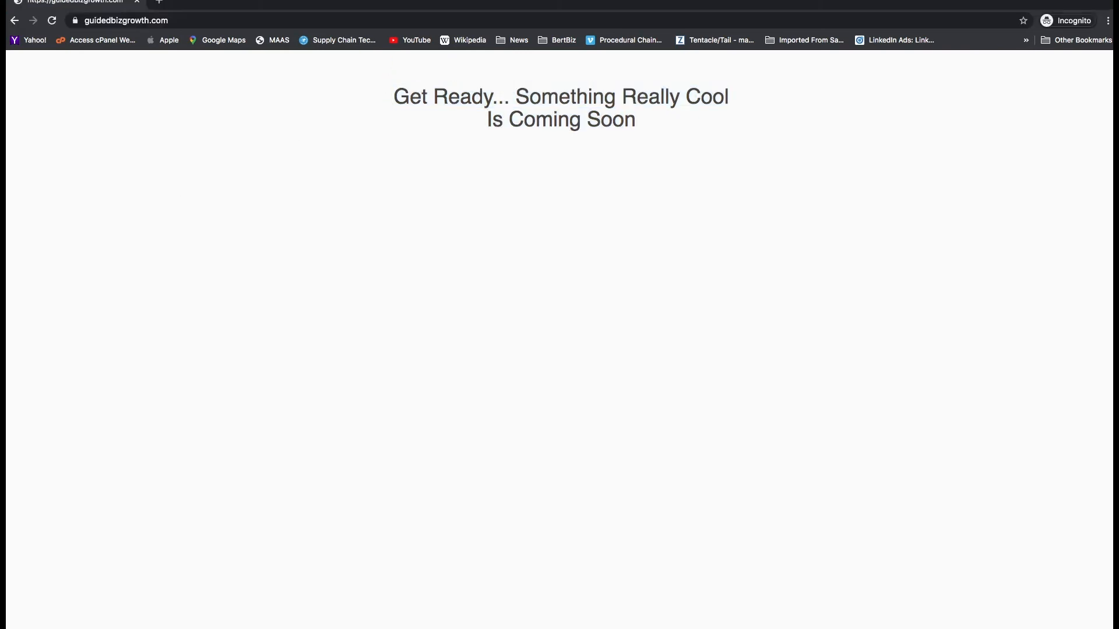
Step: Switch from the incognito window back to the Guided Biz Growth browser window and open the WordPress dashboard
click(40, 0)
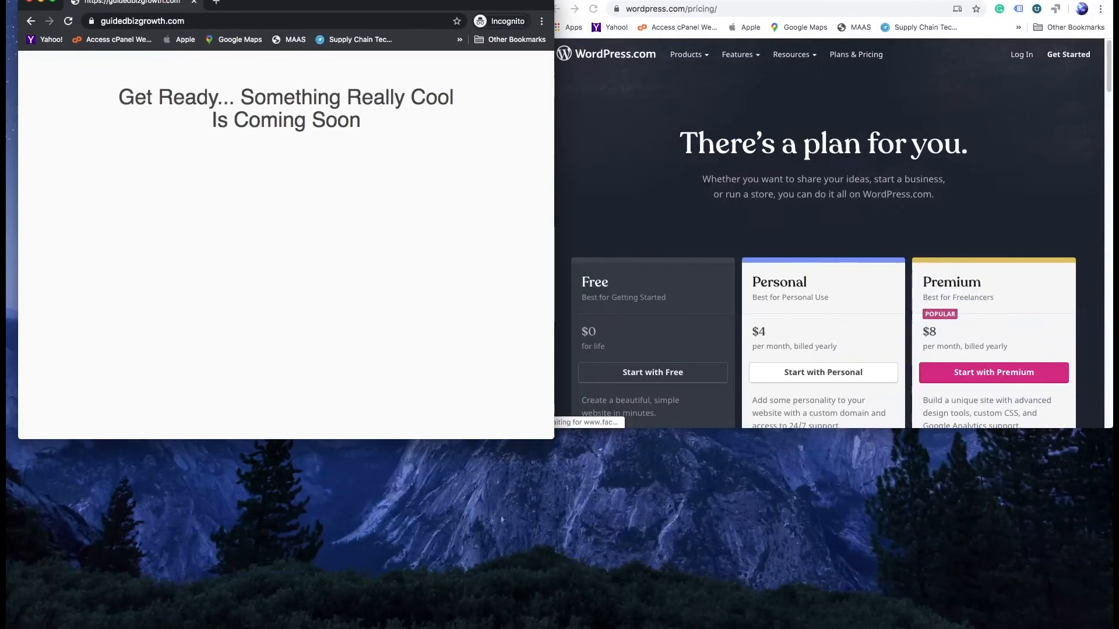
click(320, 0)
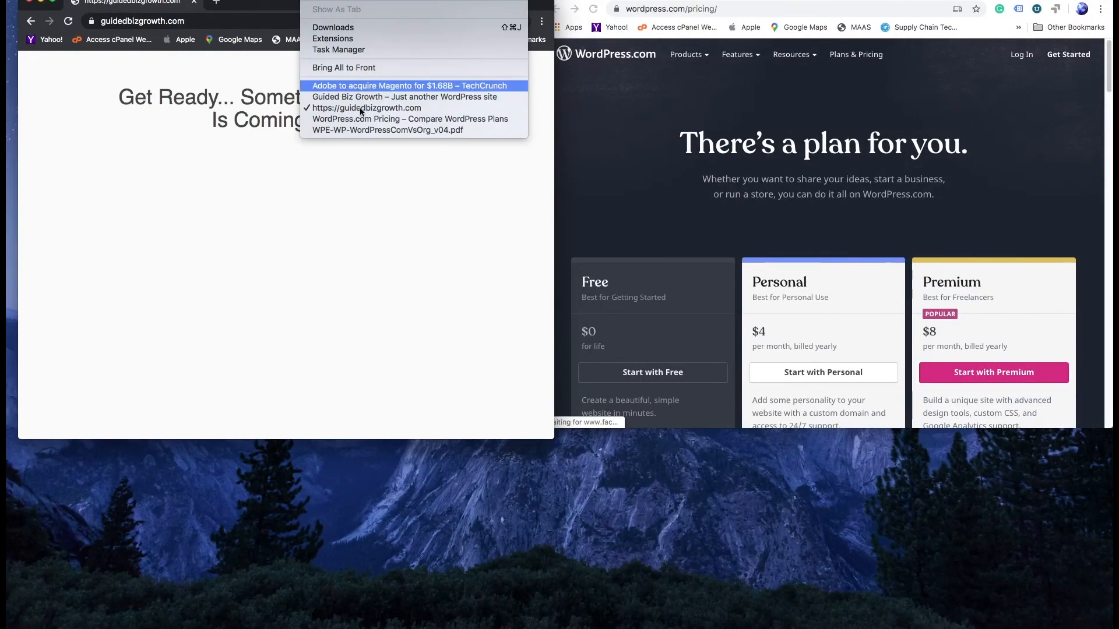
click(383, 98)
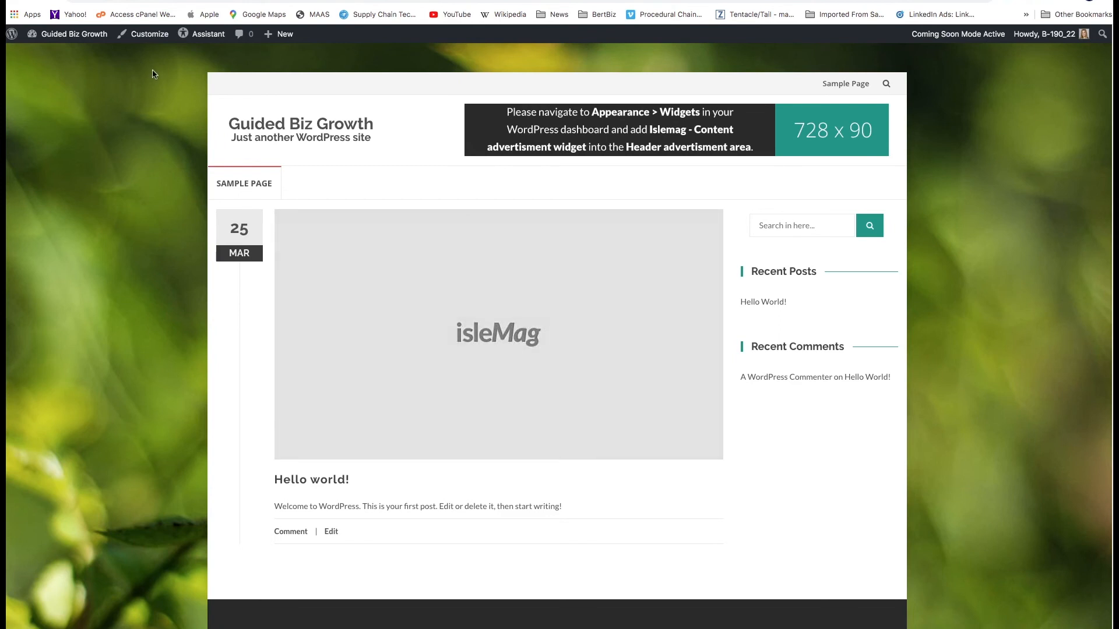
mouse_move(70, 35)
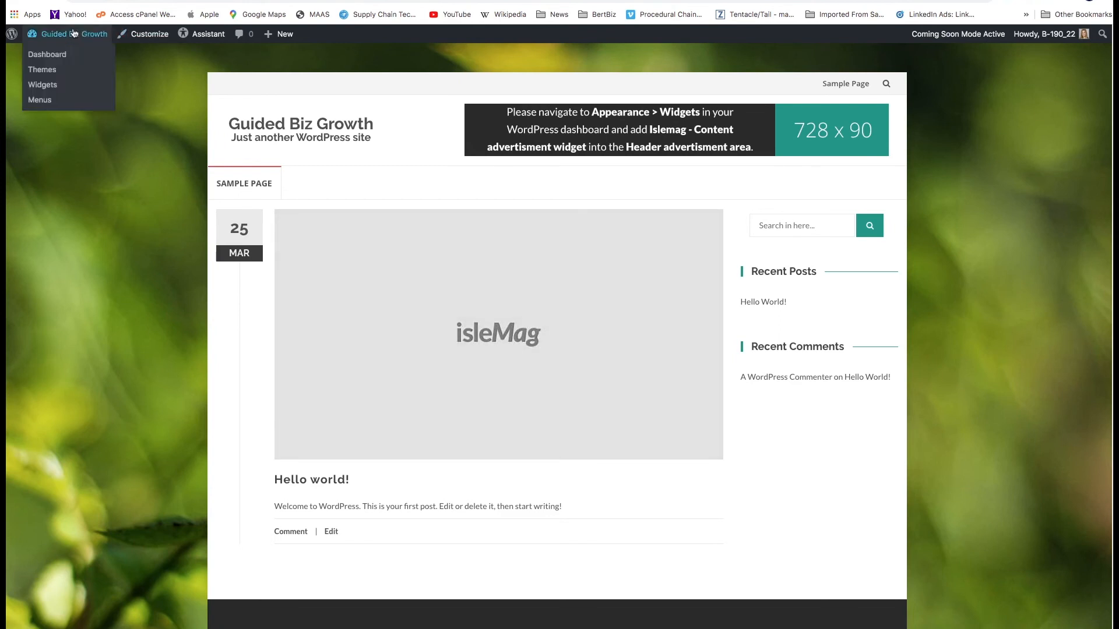
click(55, 56)
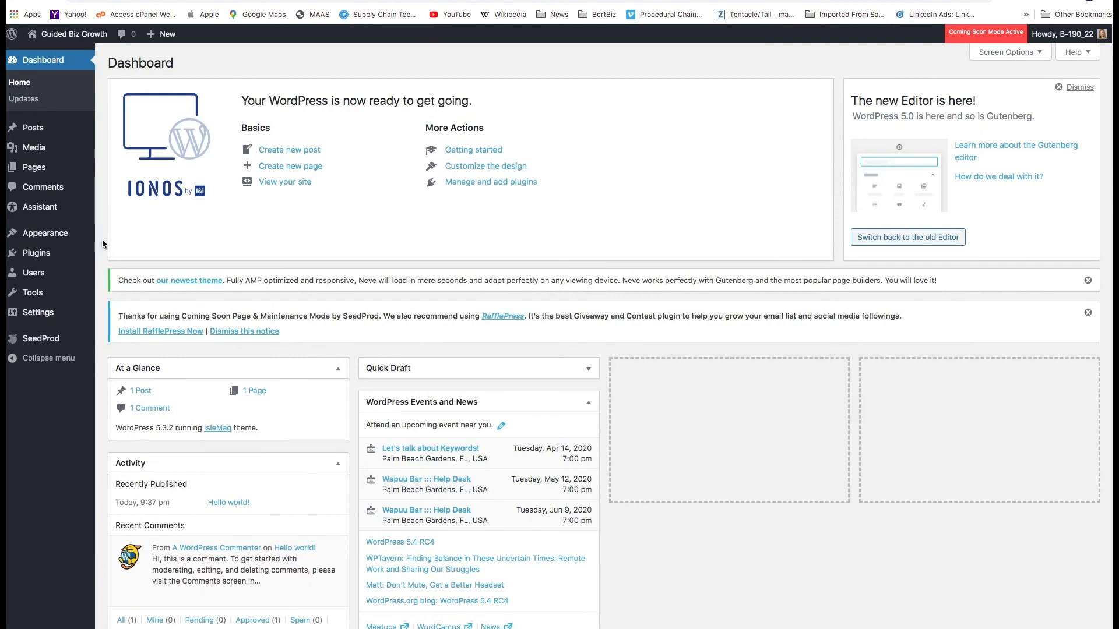
Step: Visit the live site from the dashboard and open it in the theme customizer
click(80, 45)
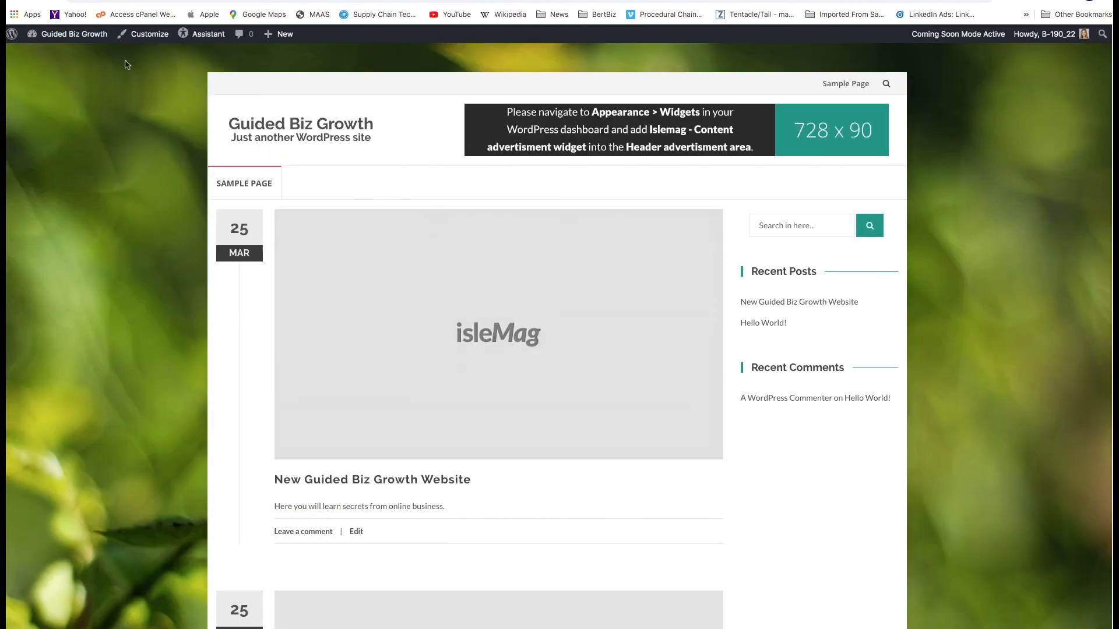
click(146, 35)
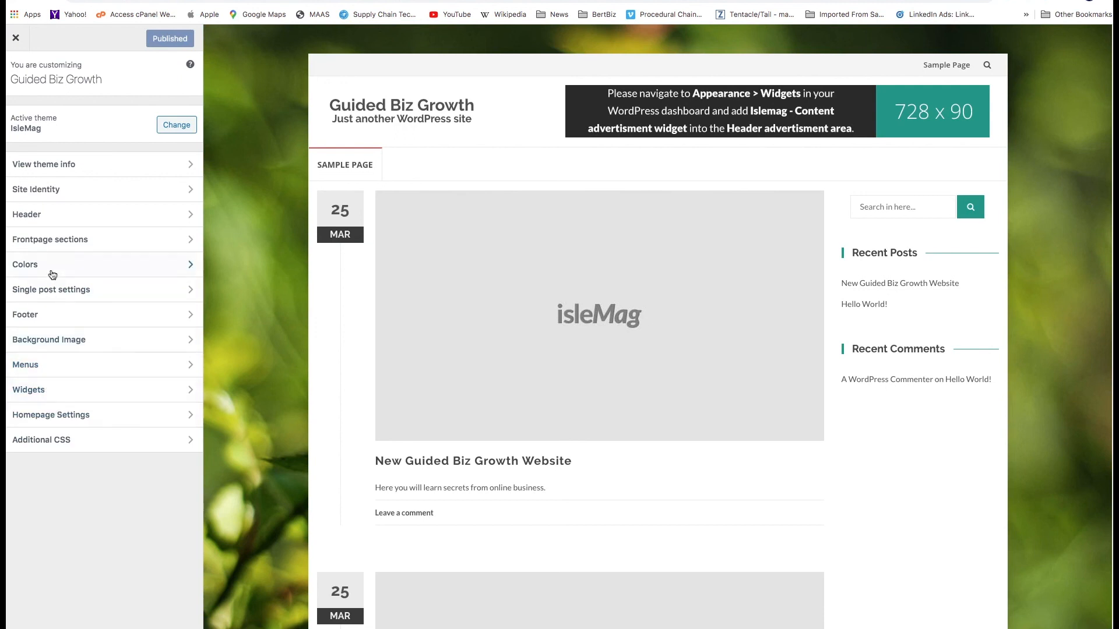
Step: Try out the Additional CSS editor with sample text, clear it and return to the main customizer options
click(67, 440)
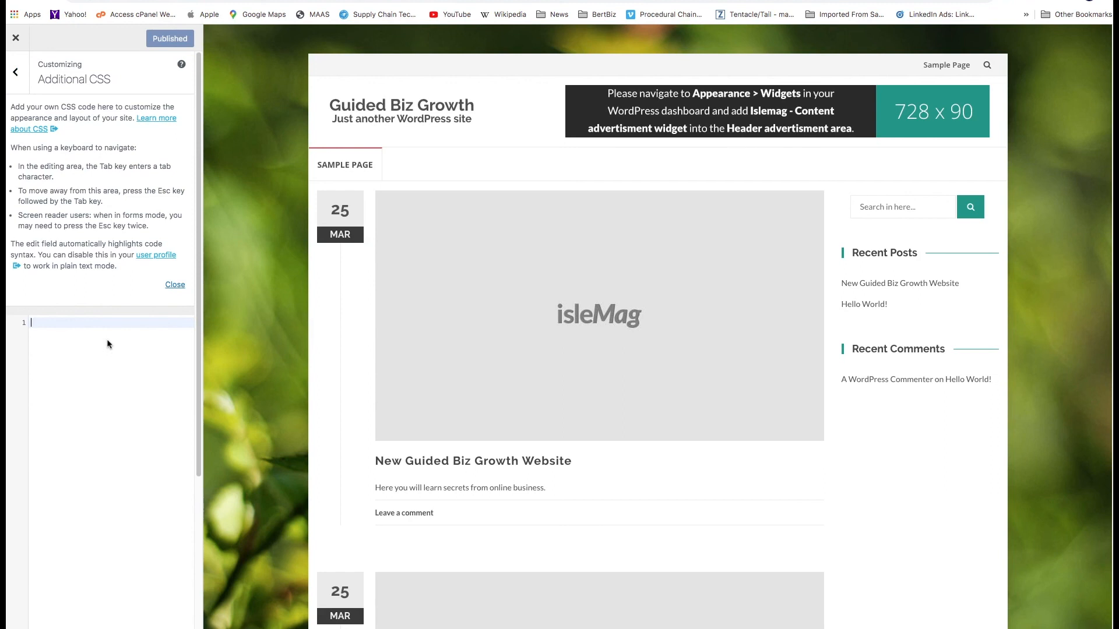
text(khkgug)
key(super+a)
key(BackSpace)
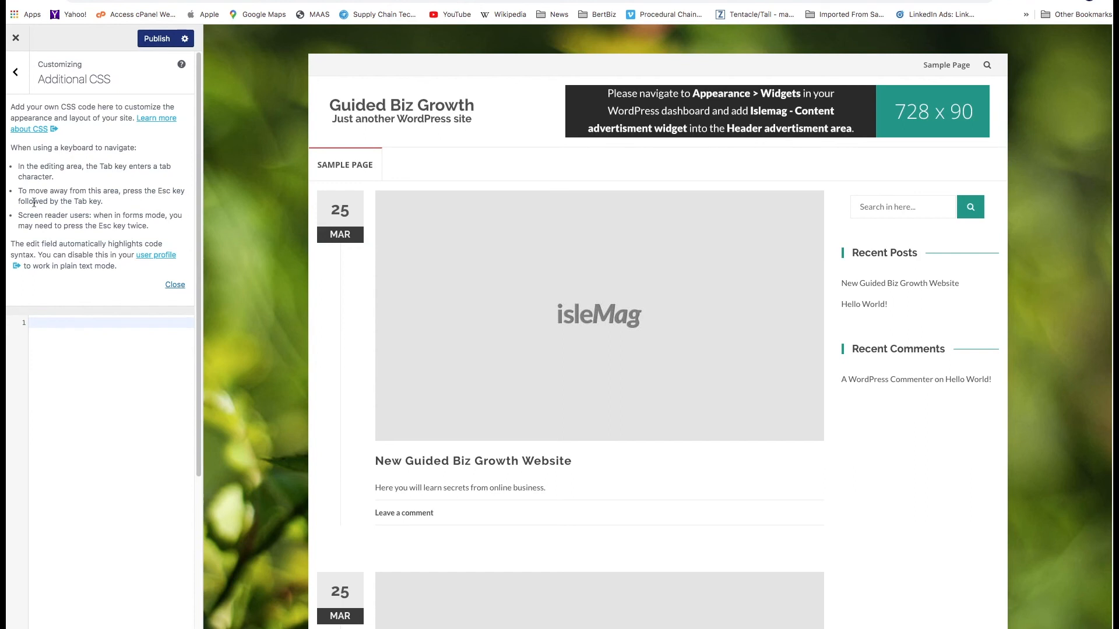
click(15, 72)
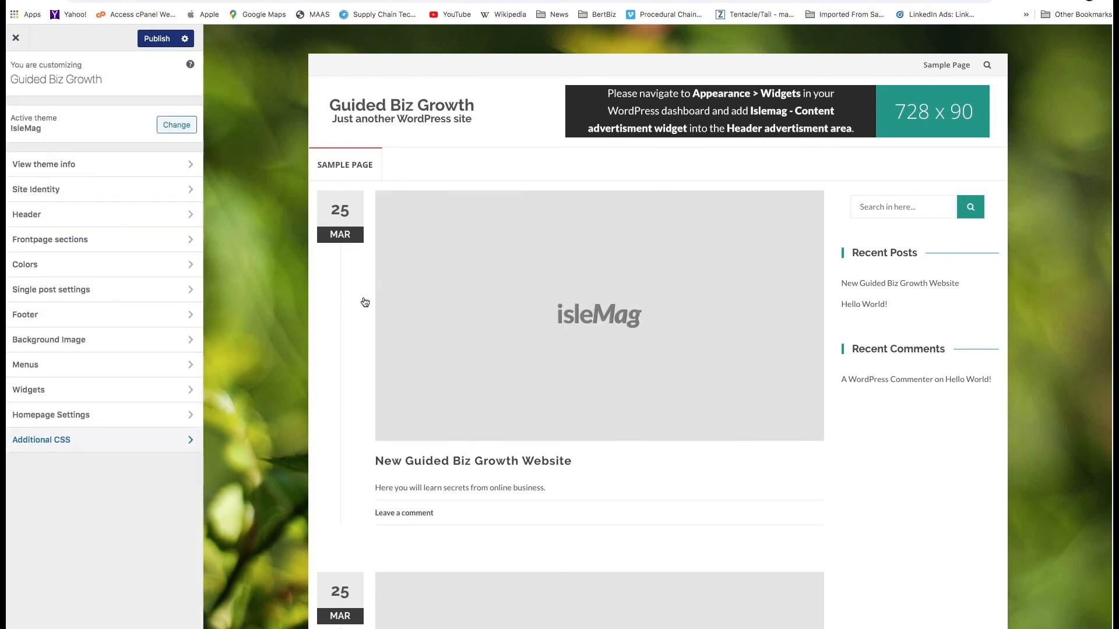
Step: Change the site's tagline to "Grow Grow grow" in the Site Identity settings and publish the change
click(65, 195)
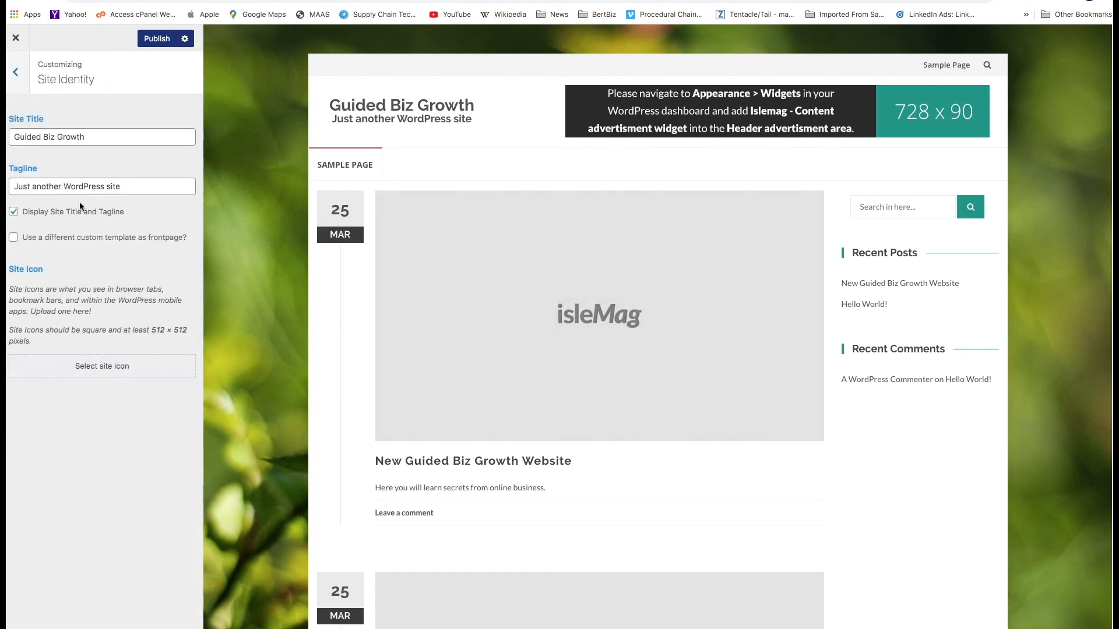
click(140, 186)
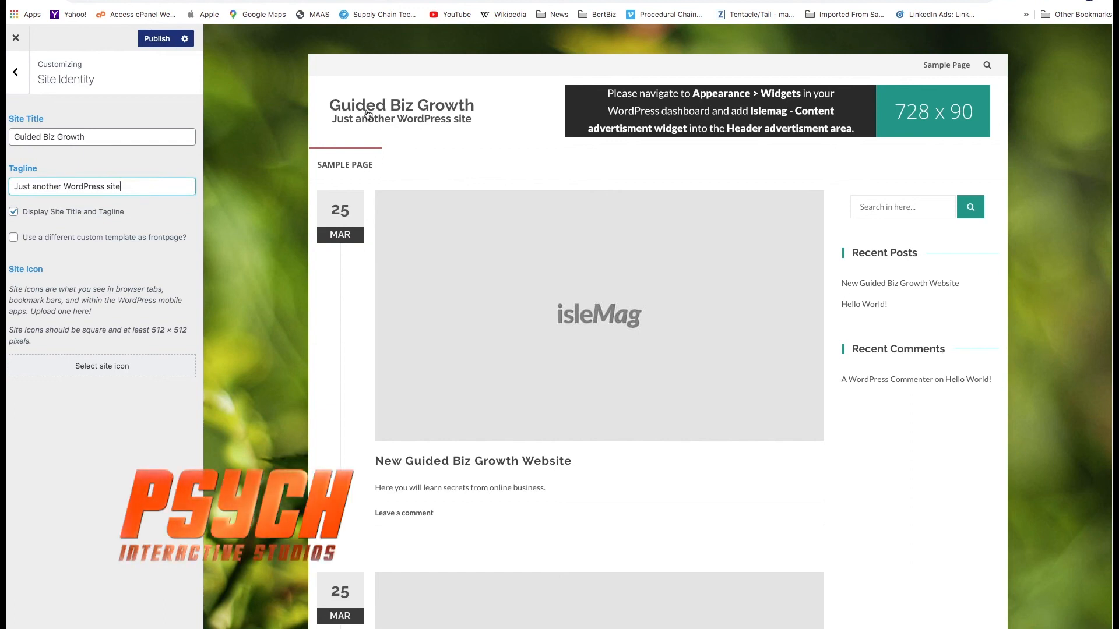
drag(333, 119, 389, 118)
drag(146, 185, 9, 184)
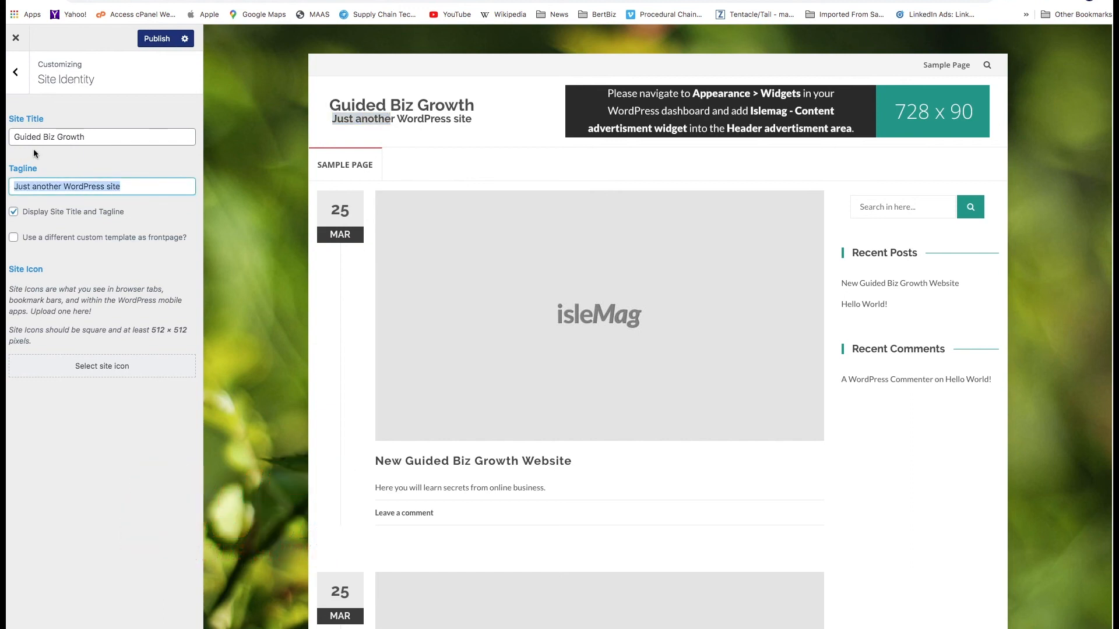
text(Grow )
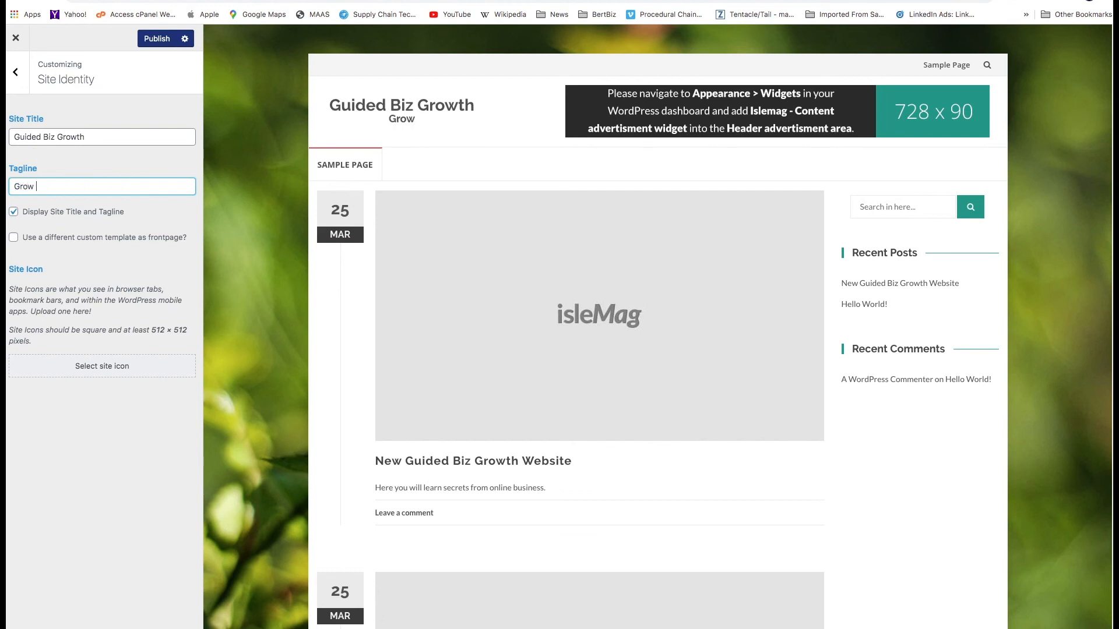
text(Geow )
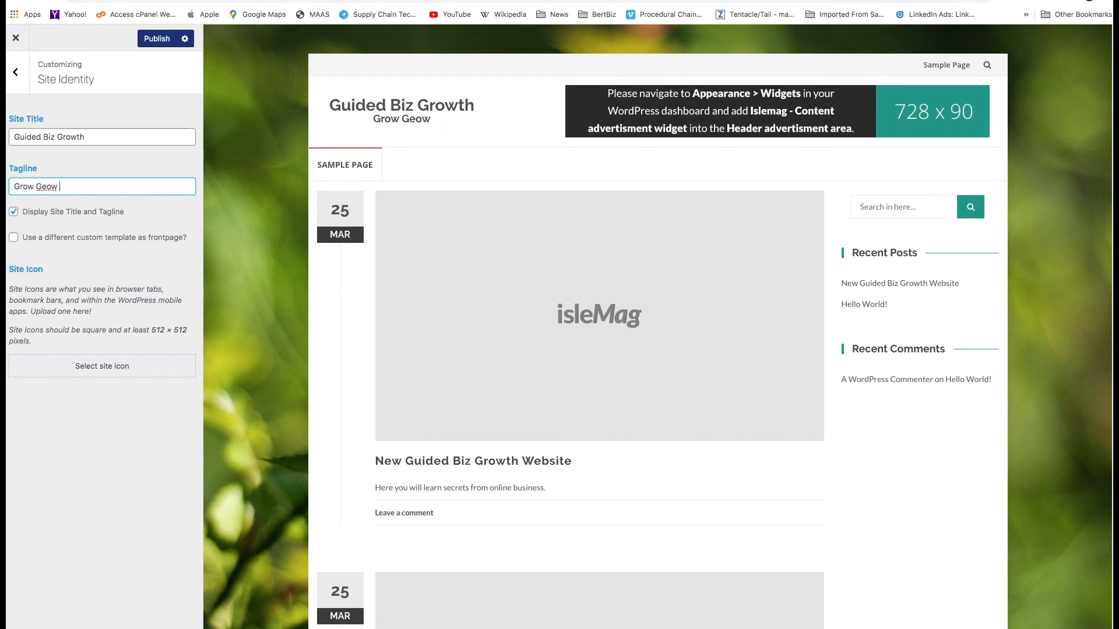
text(grow)
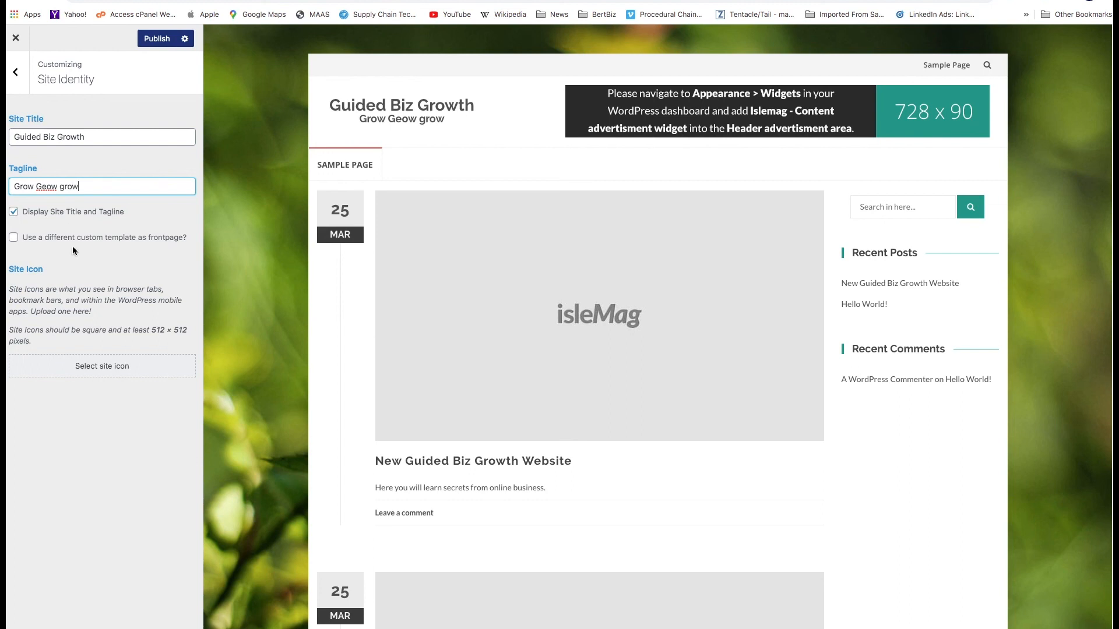
key(BackSpace)
text(r)
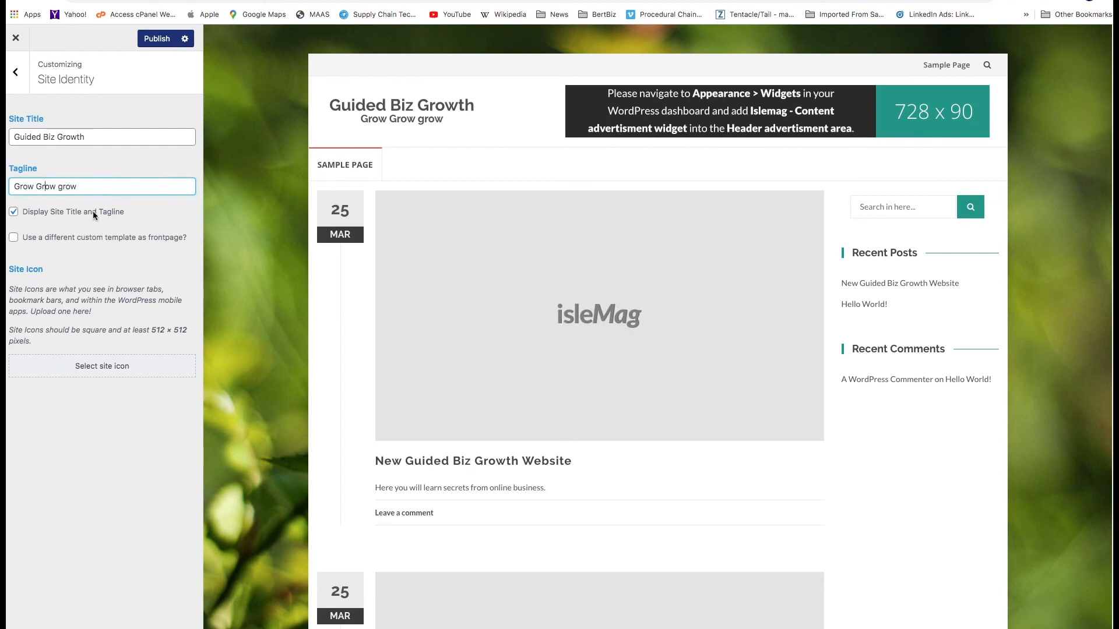
click(156, 39)
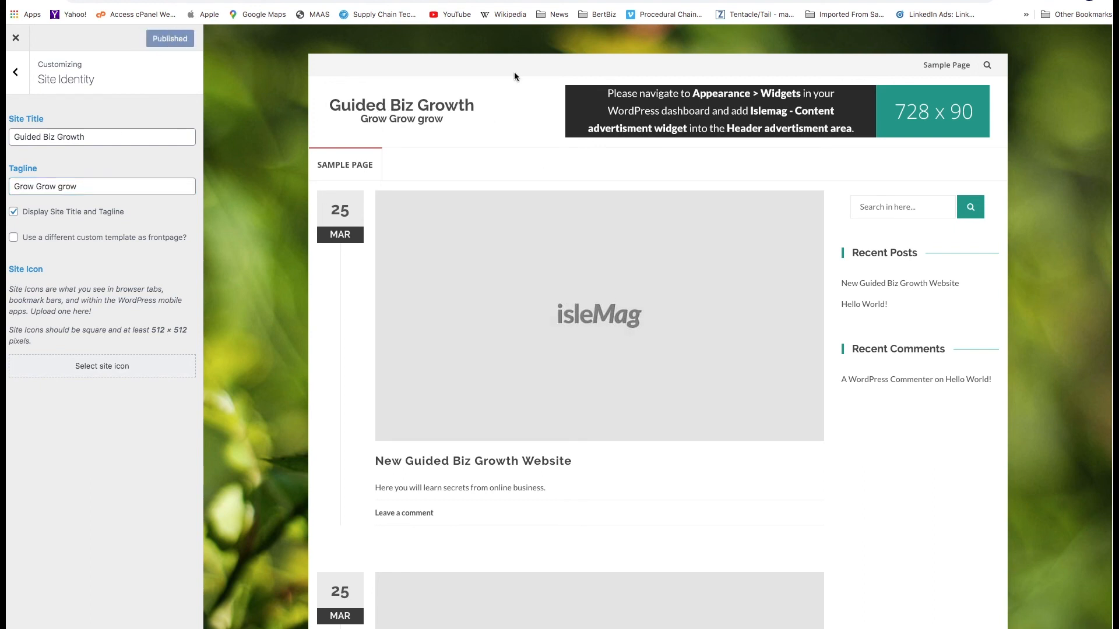
Step: Examine the Section 1 settings under Frontpage sections, return to the main customizer options and look over the site preview down to the footer
click(15, 72)
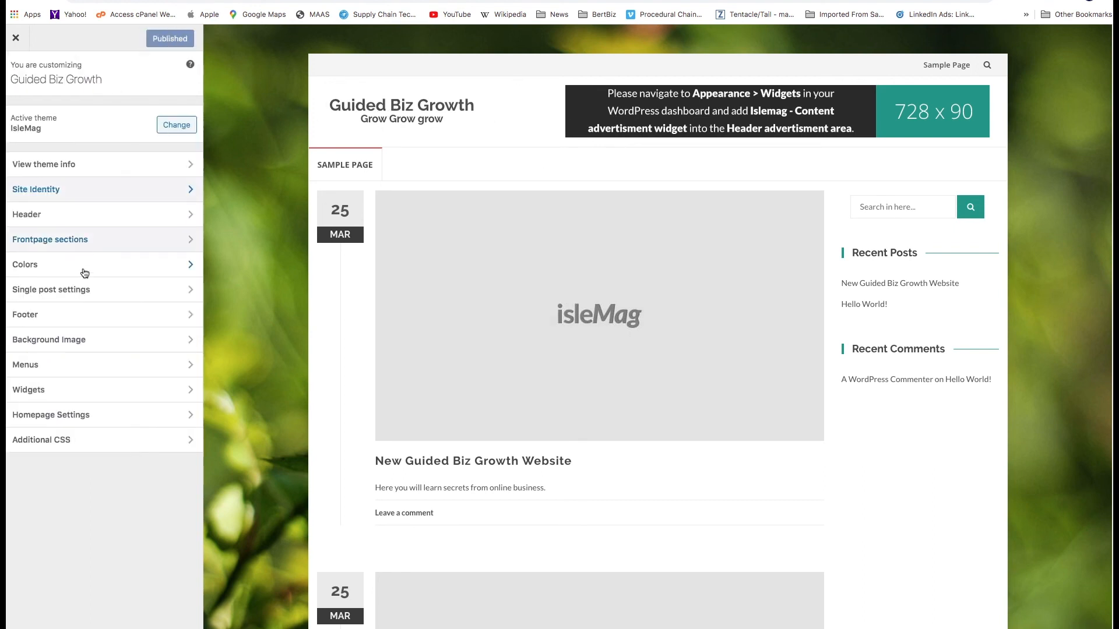
click(88, 241)
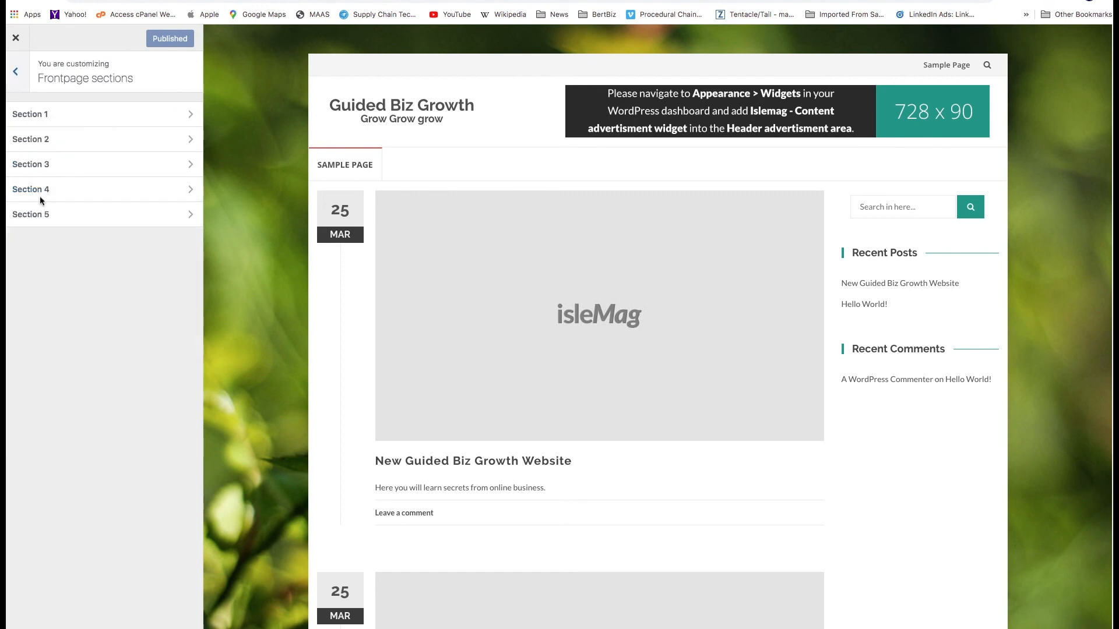
click(99, 116)
scroll(436, 323, down, 15)
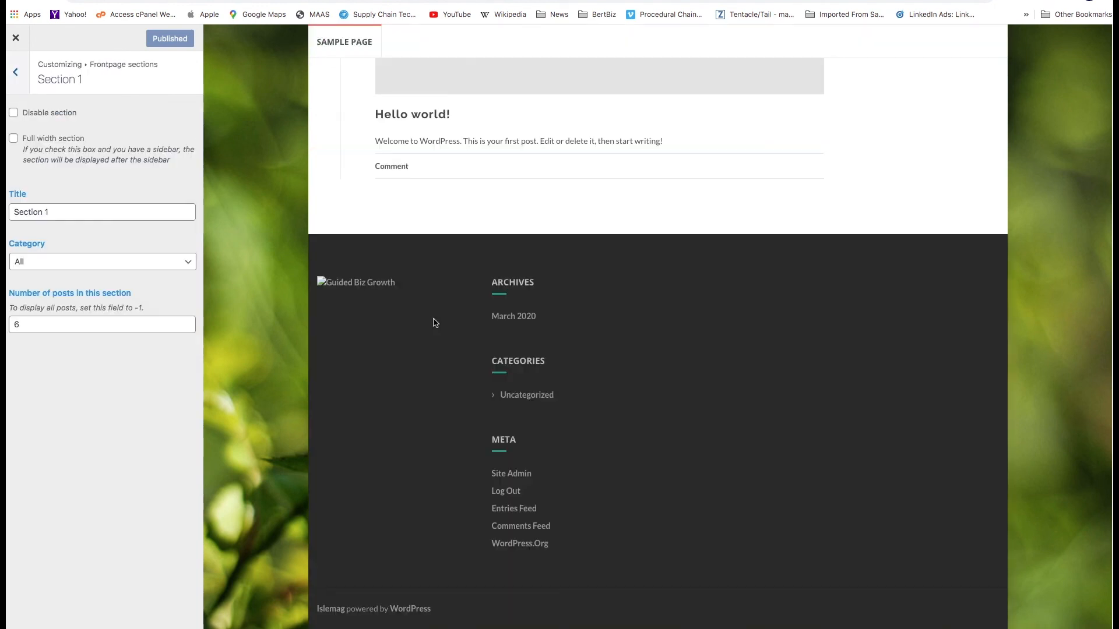
scroll(438, 311, up, 15)
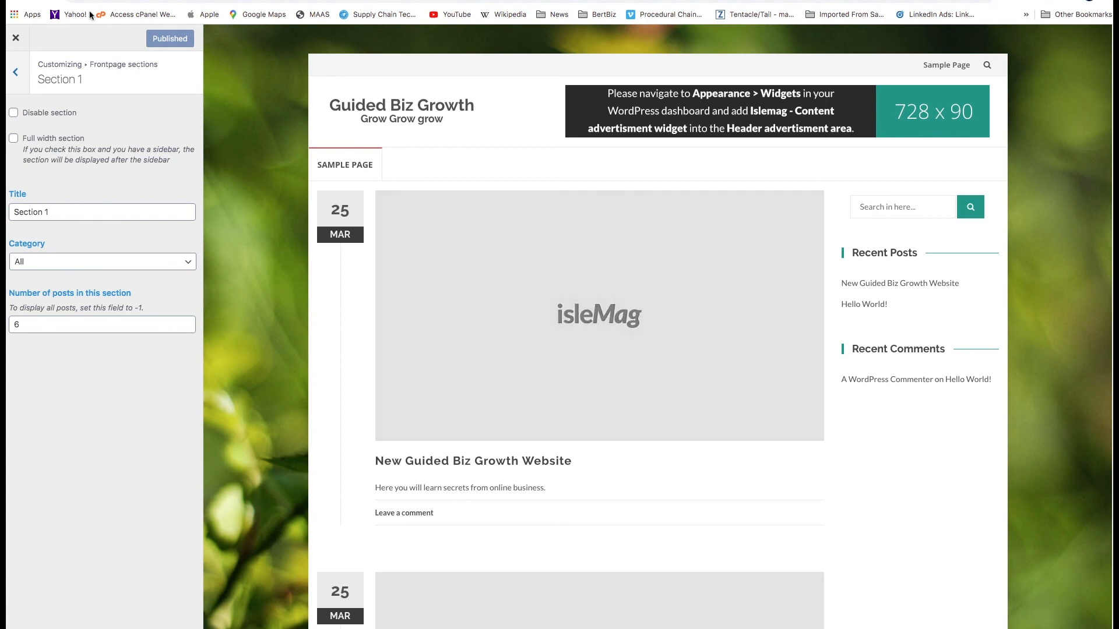
click(15, 72)
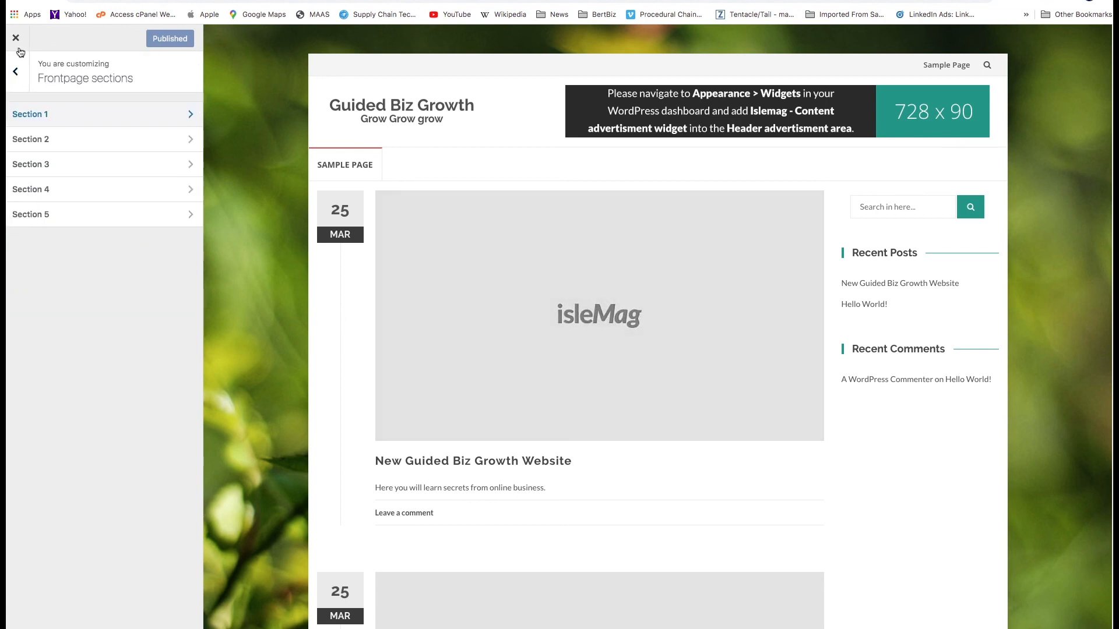
click(17, 72)
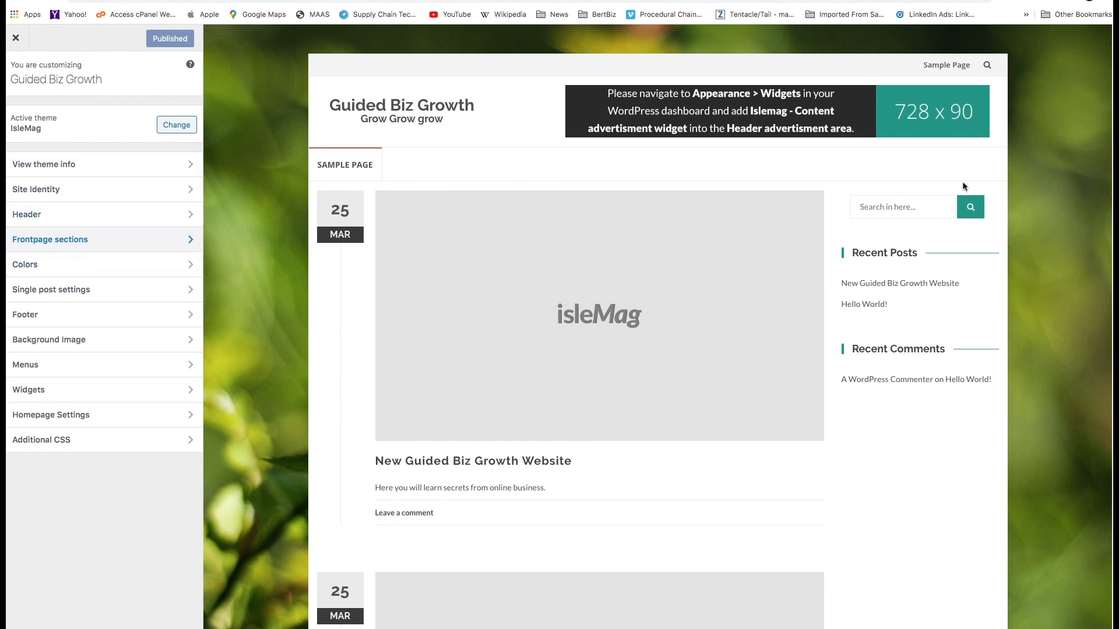
scroll(407, 505, down, 10)
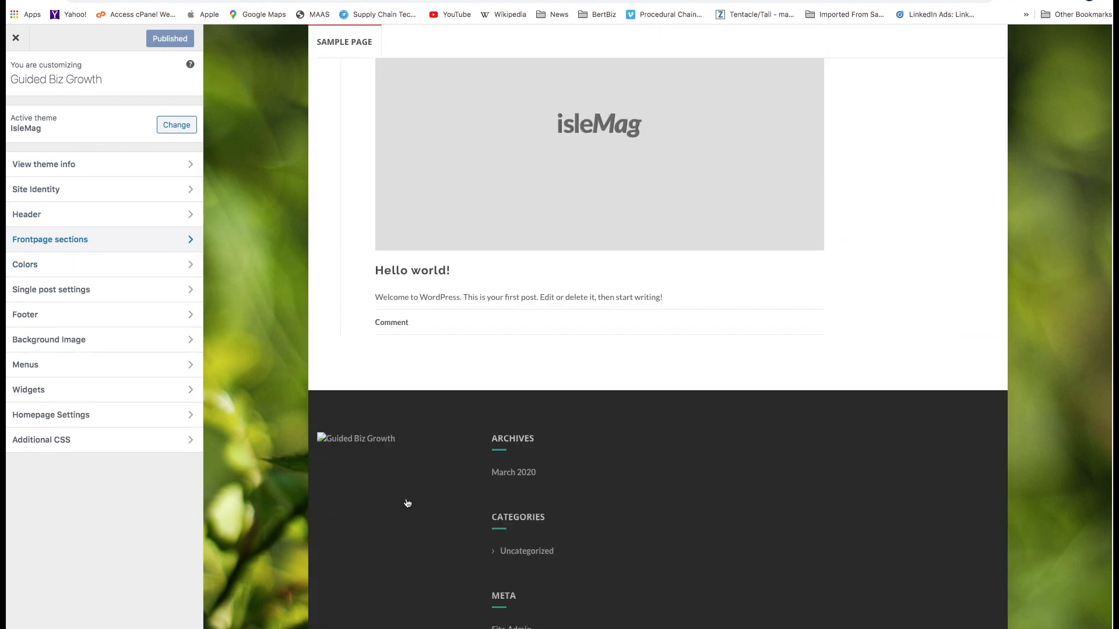
scroll(336, 436, down, 2)
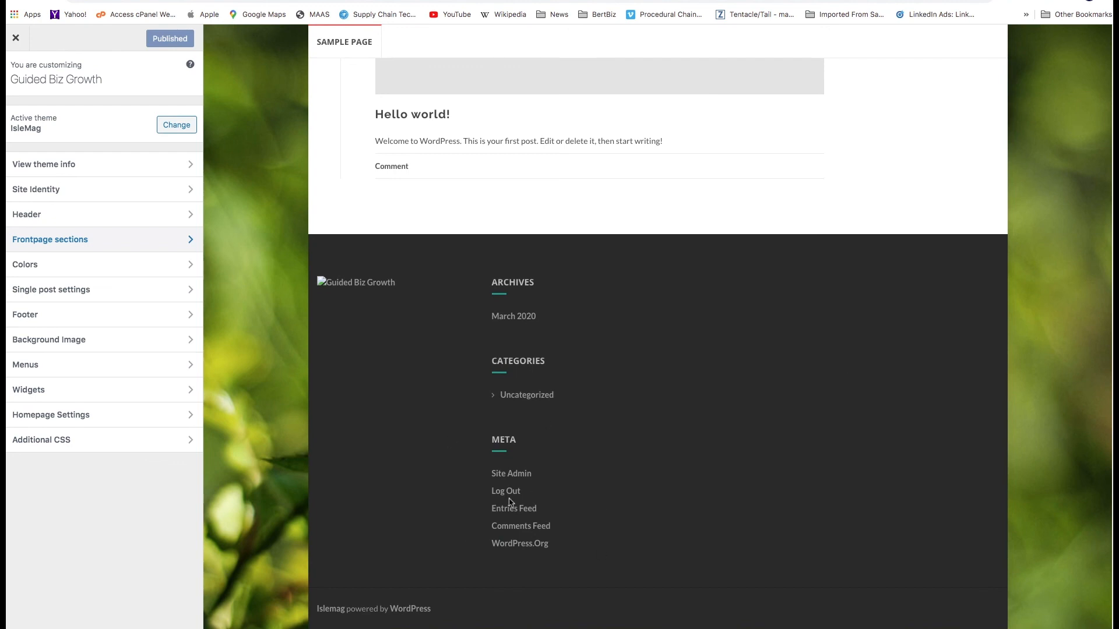
scroll(280, 399, up, 15)
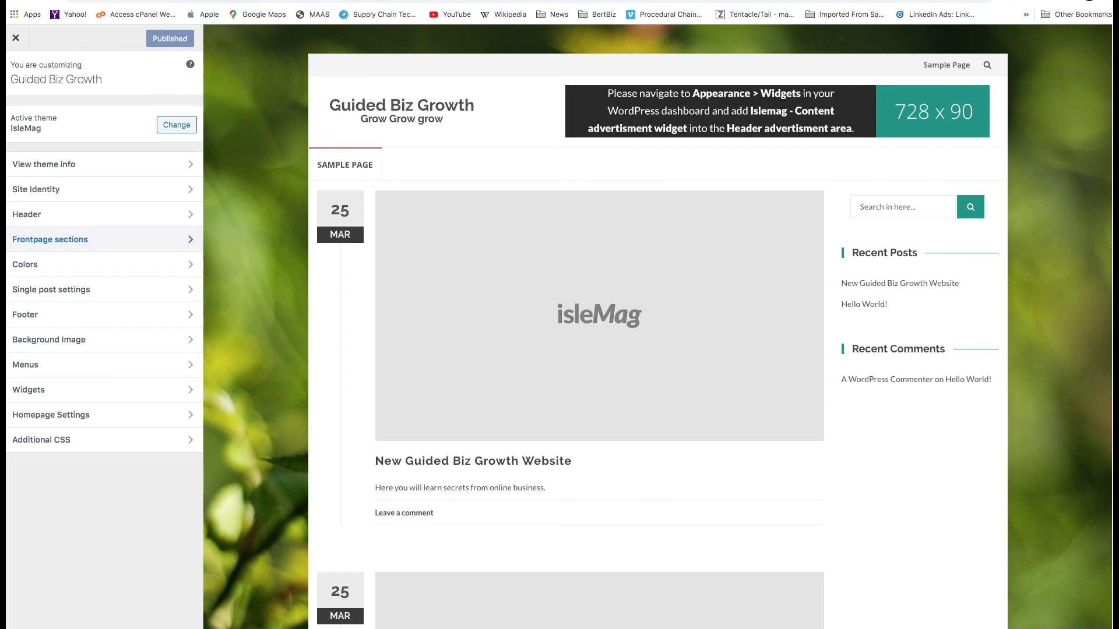
Step: Switch to the WP Engine plans page and open its HTML page source
key(ctrl+Tab)
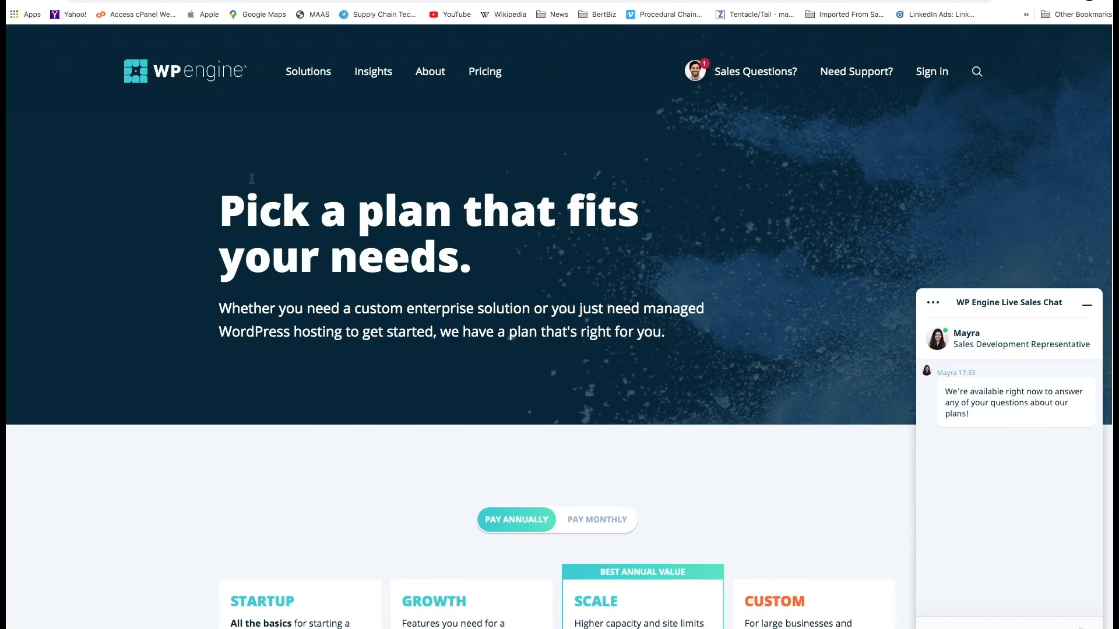
click(134, 0)
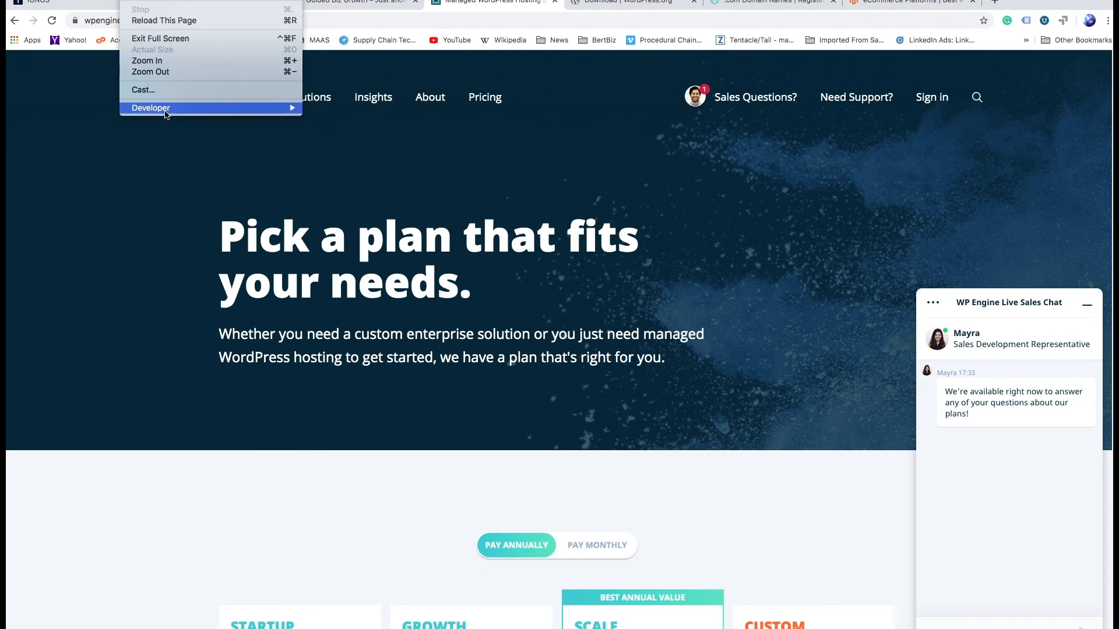
mouse_move(169, 108)
click(440, 111)
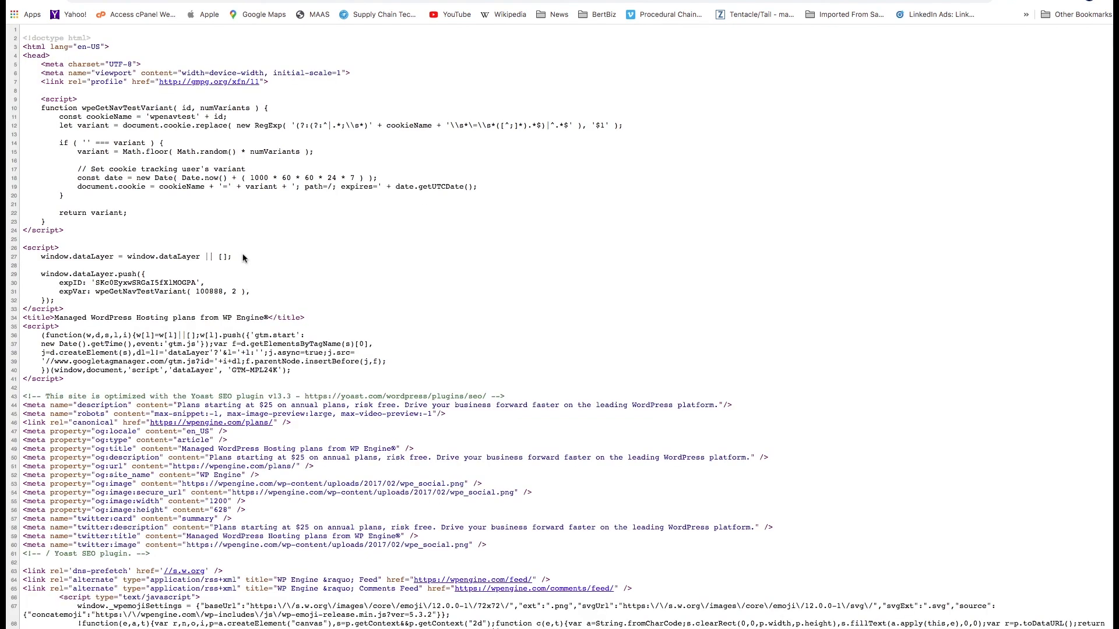
Step: Search the page source for "header" and highlight the code from the header tag through the navigation and chat markup
key(super+f)
text(h)
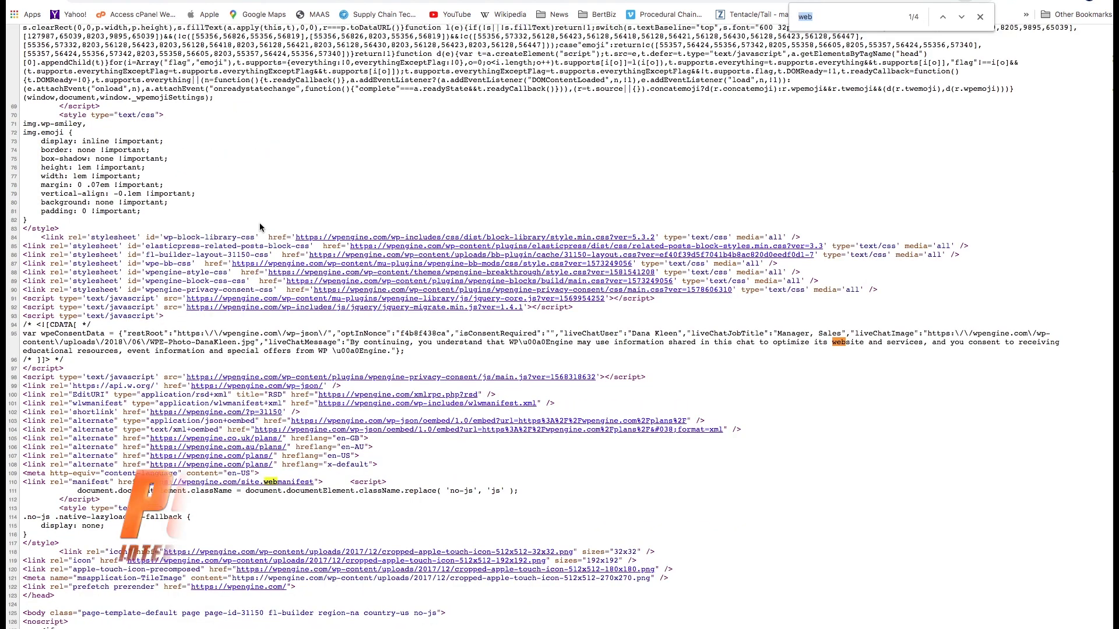
text(eader)
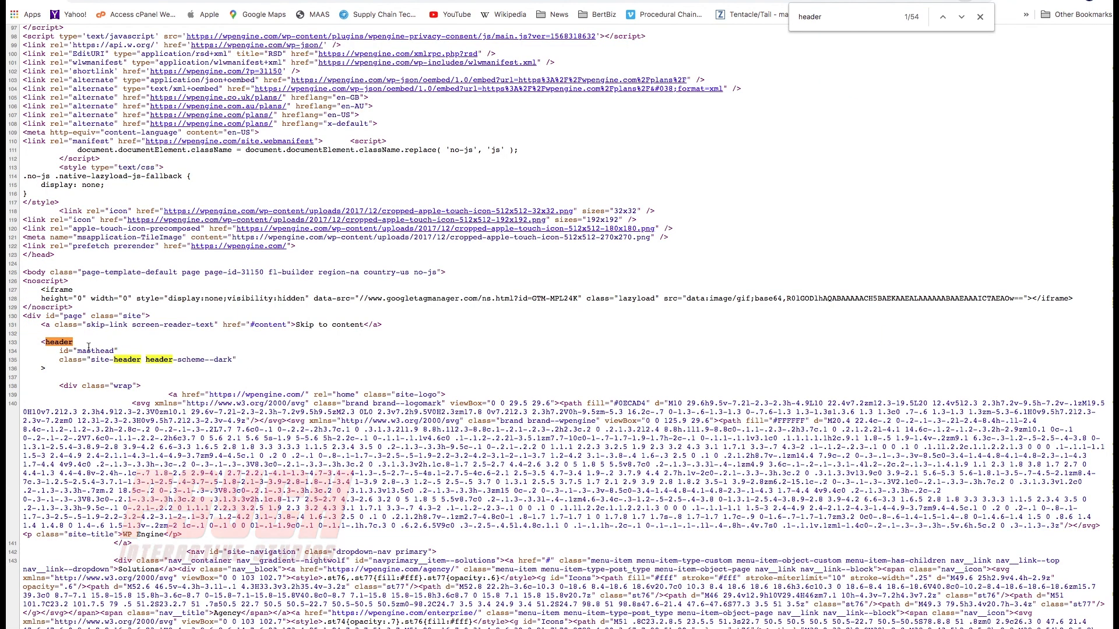
drag(58, 340, 233, 618)
click(262, 83)
scroll(262, 83, down, 15)
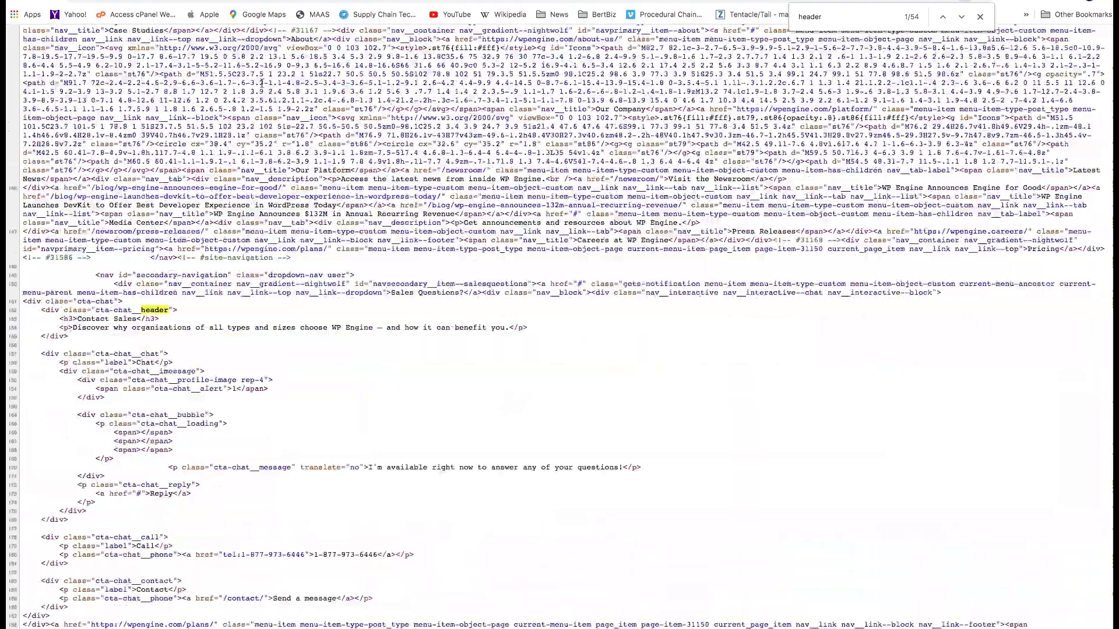
drag(261, 83, 185, 313)
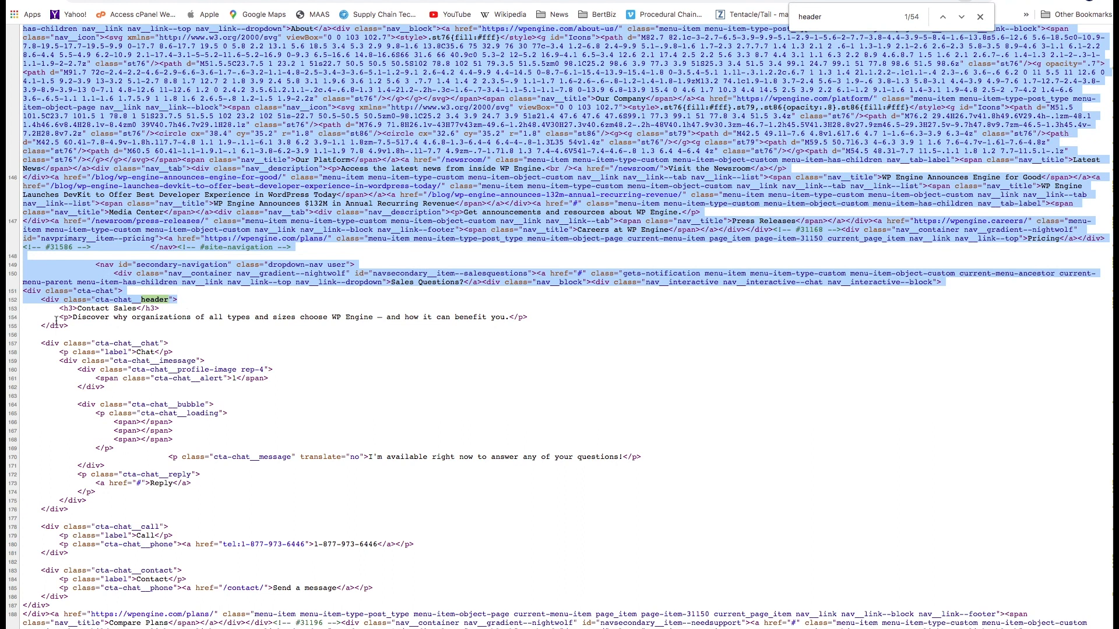
drag(55, 311, 175, 534)
scroll(174, 344, down, 6)
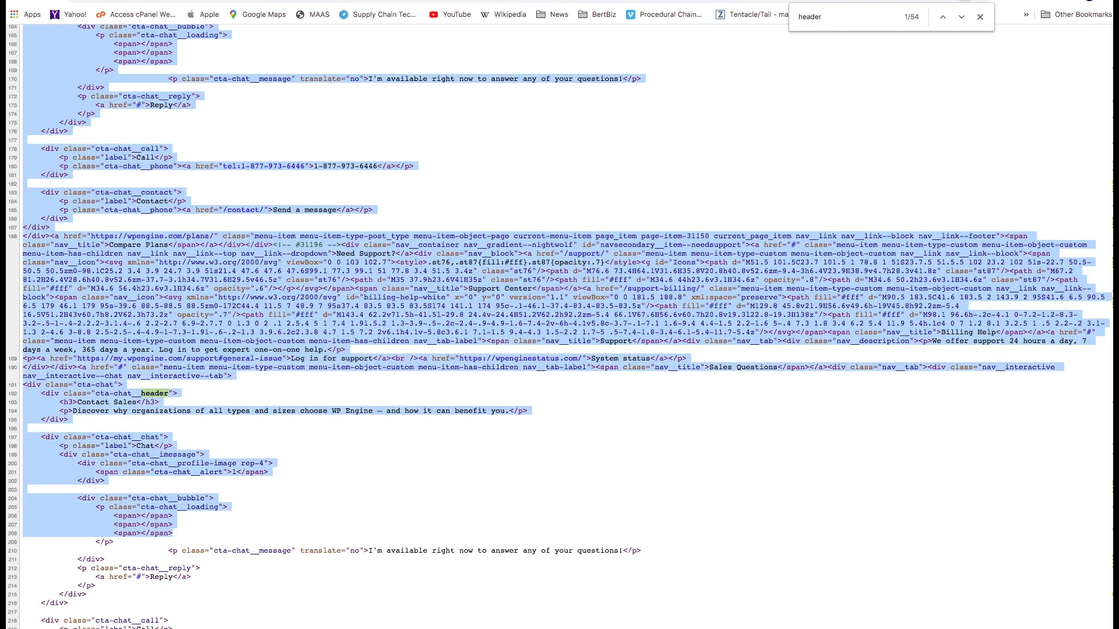
Step: Search the page source for "footer", highlight the code between two matches and clear the selection
click(857, 21)
text(footer)
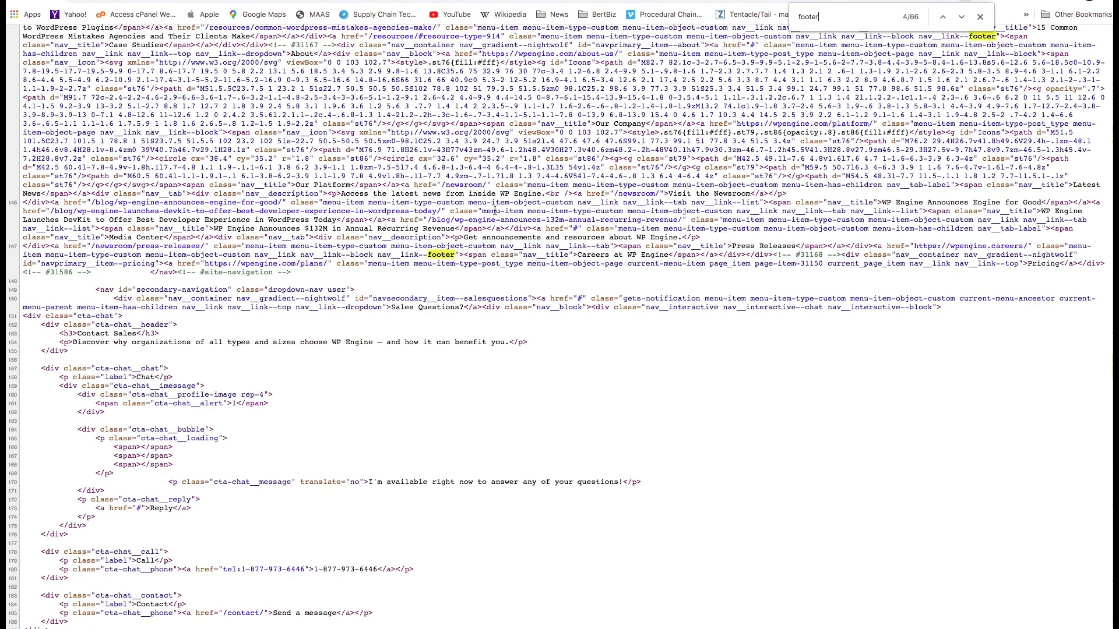
drag(464, 255, 997, 76)
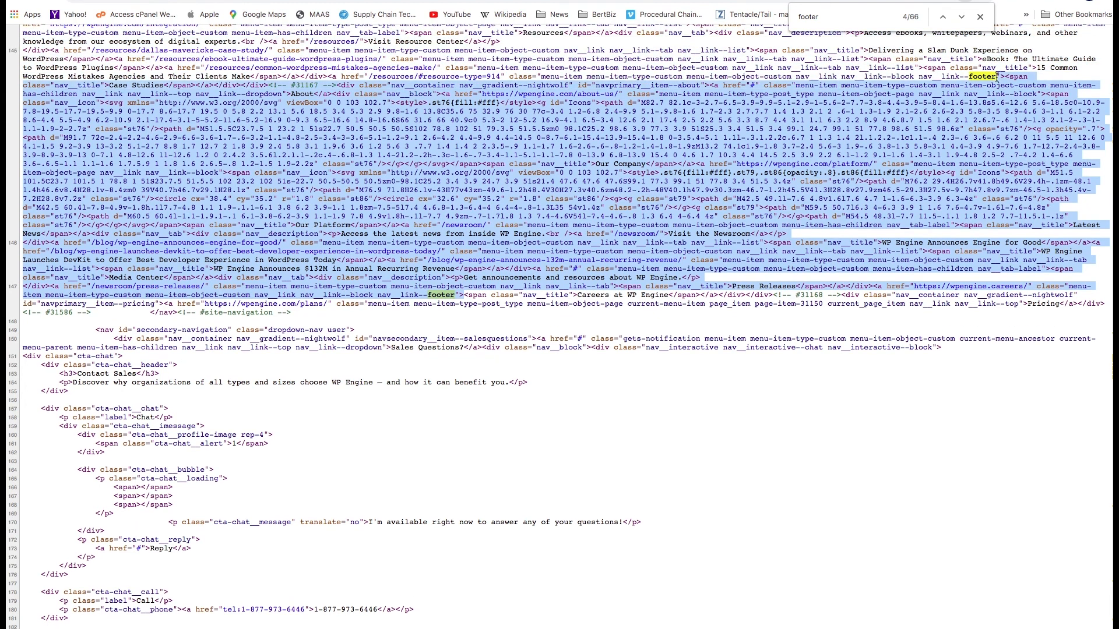
drag(997, 76, 924, 68)
click(954, 110)
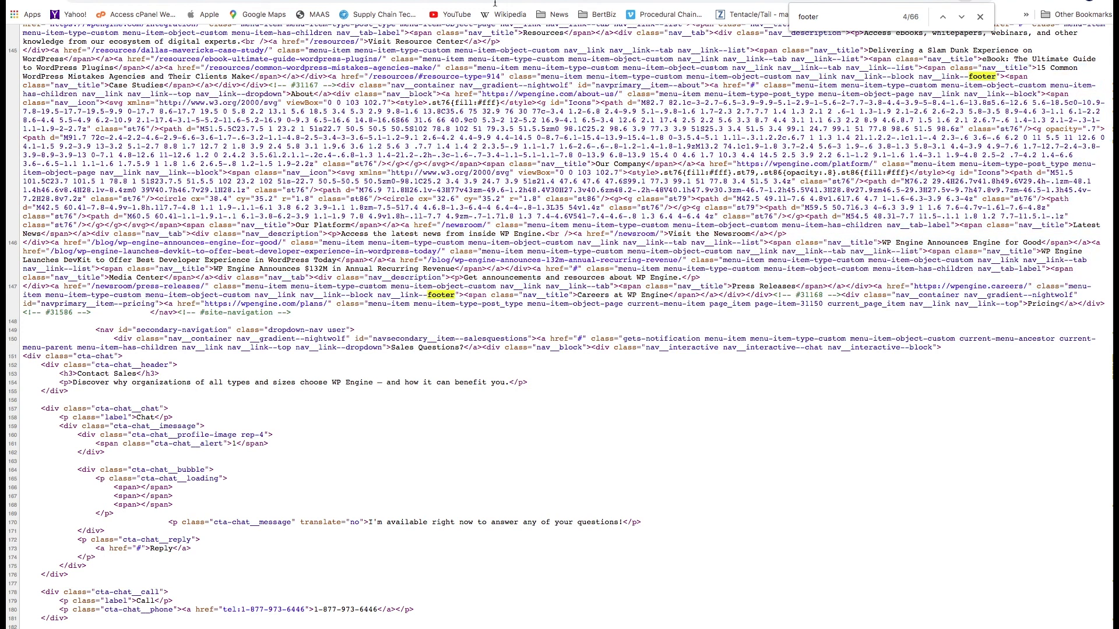
Step: Return to the Guided Biz Growth customizer, review the single post settings and leave the customizer for the live site
key(ctrl+Tab)
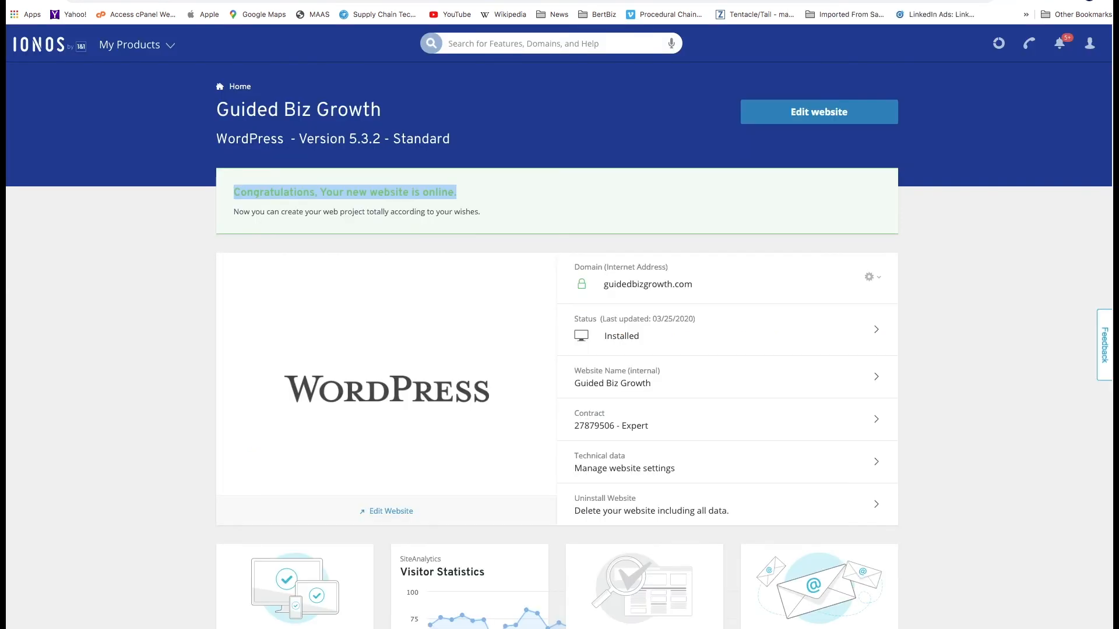
key(ctrl+Tab)
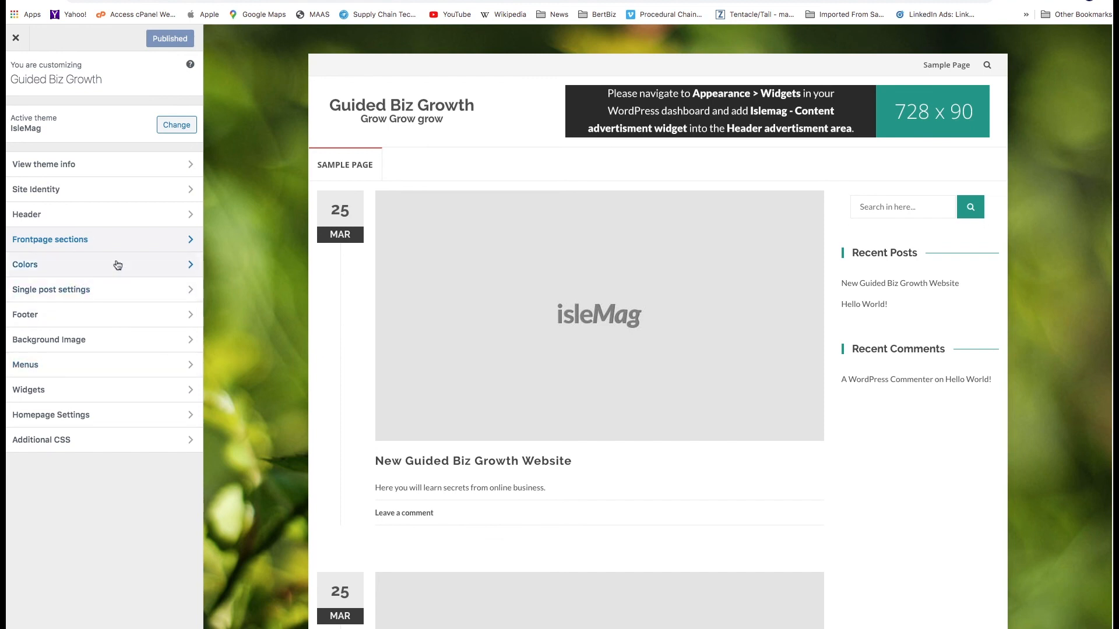
click(100, 291)
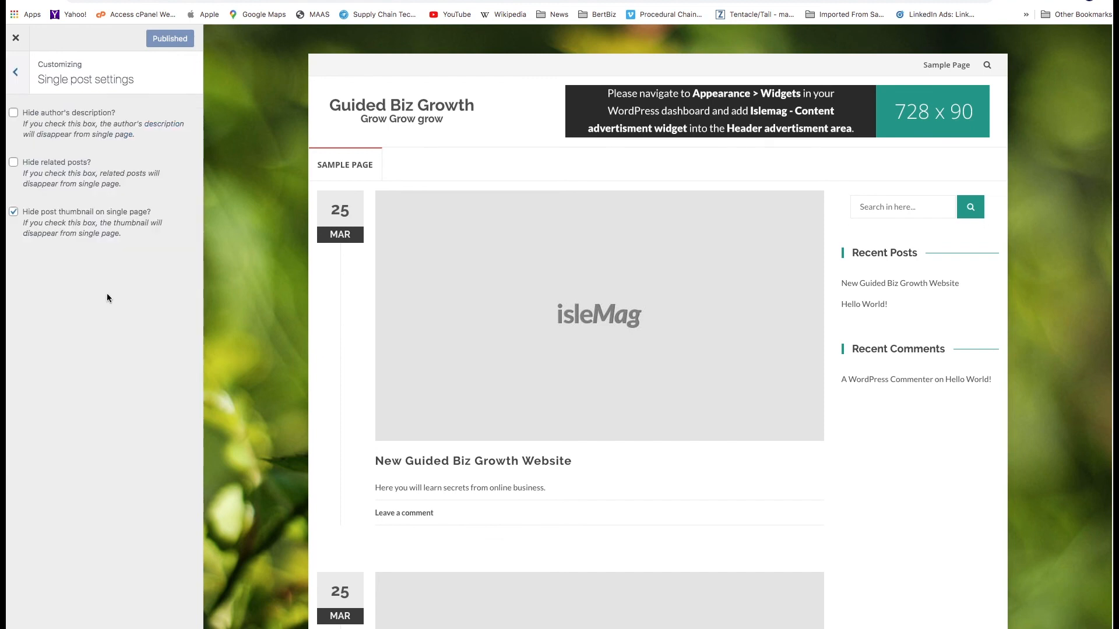
click(15, 72)
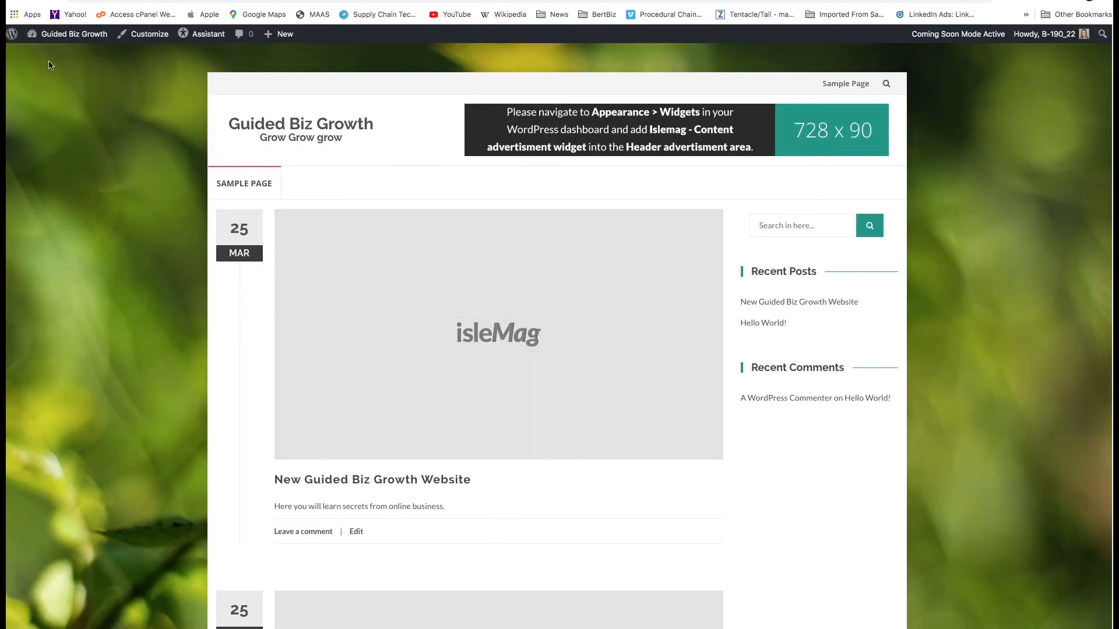
Step: Go from the live site to the WordPress dashboard, look over its activity and news boxes, and return to the dashboard home
mouse_move(68, 36)
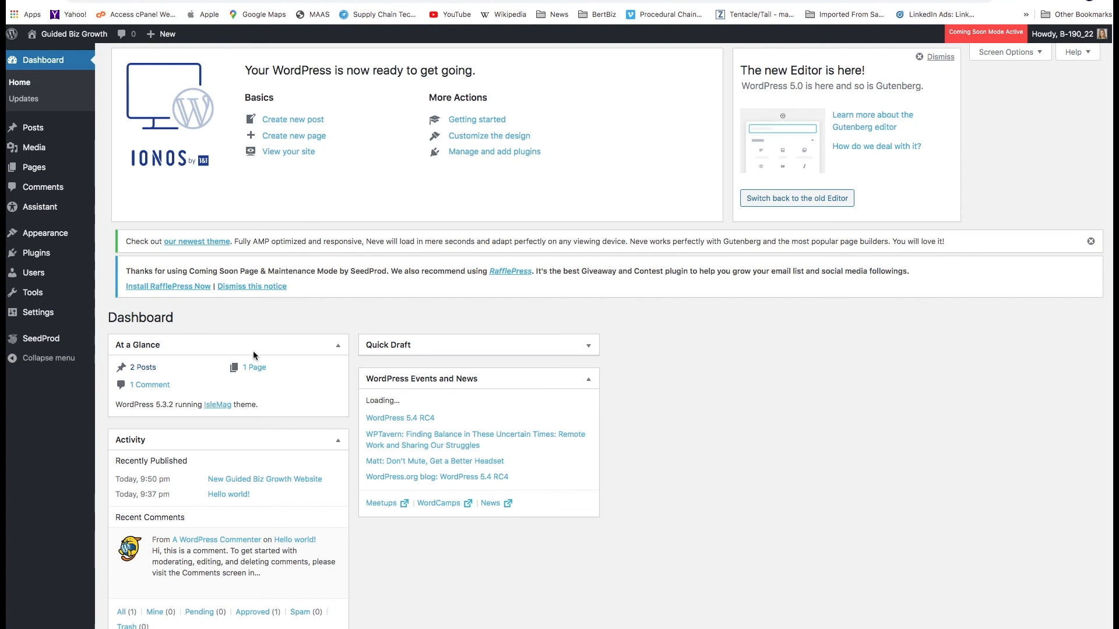
scroll(253, 351, down, 5)
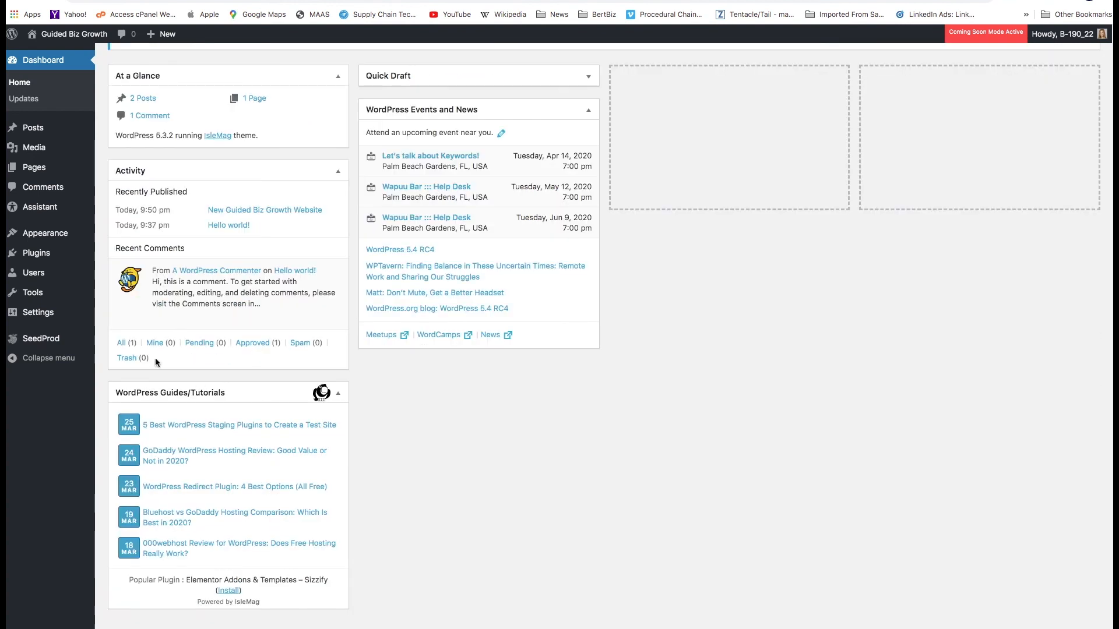
scroll(100, 320, up, 5)
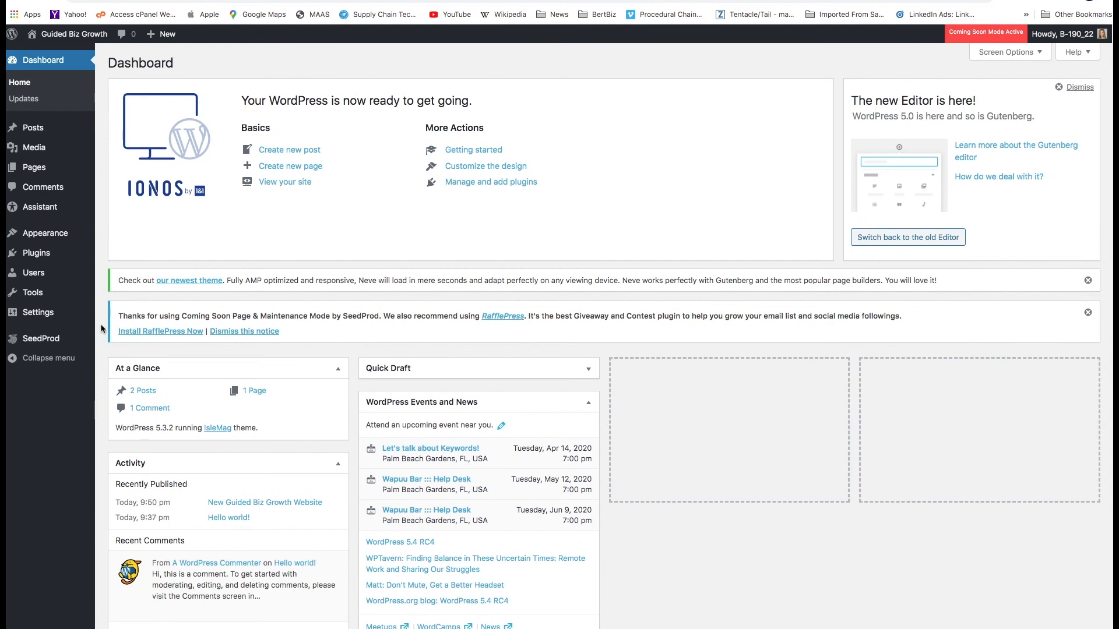
click(22, 83)
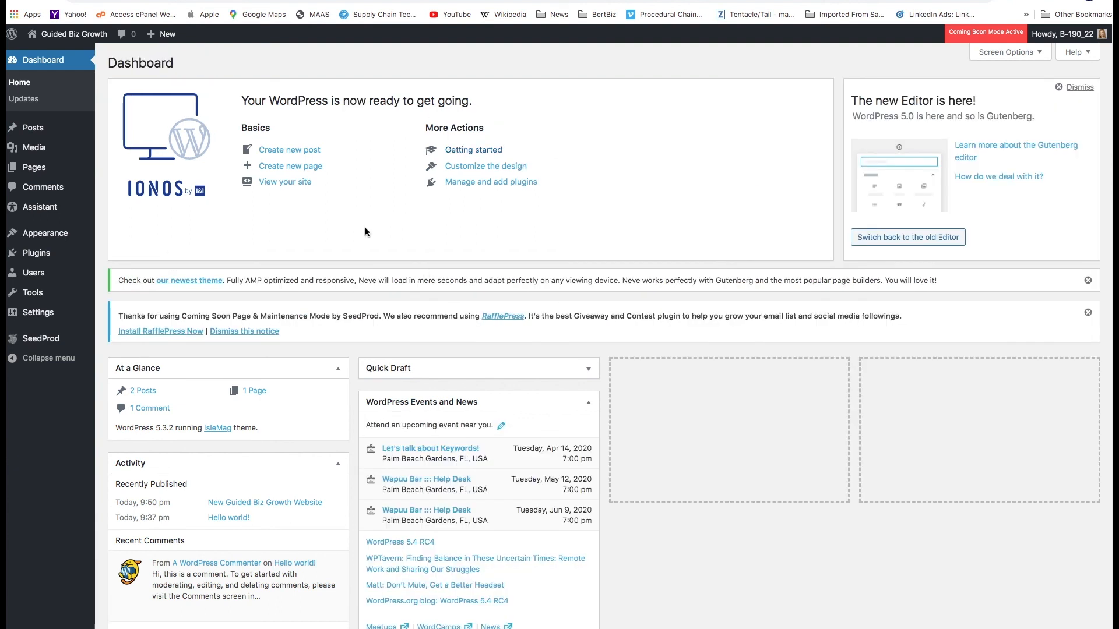